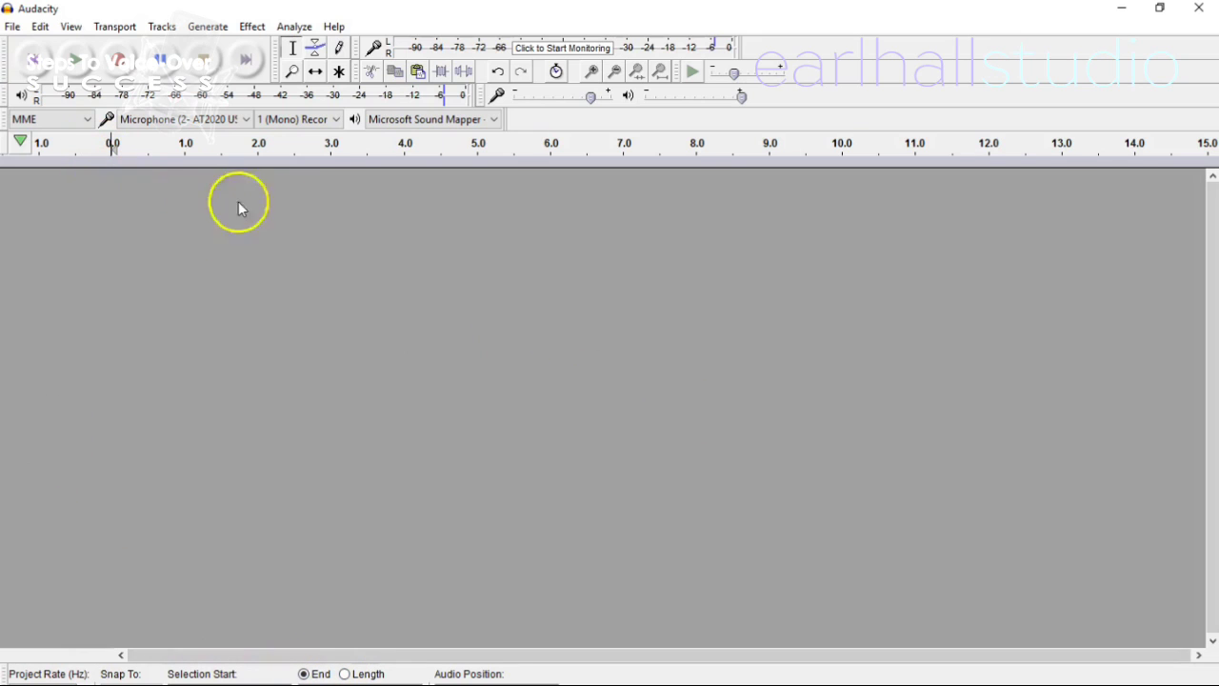
# Record a short test clip of about 6 seconds from the microphone, and remove the recorded track
pyautogui.click(122, 63)
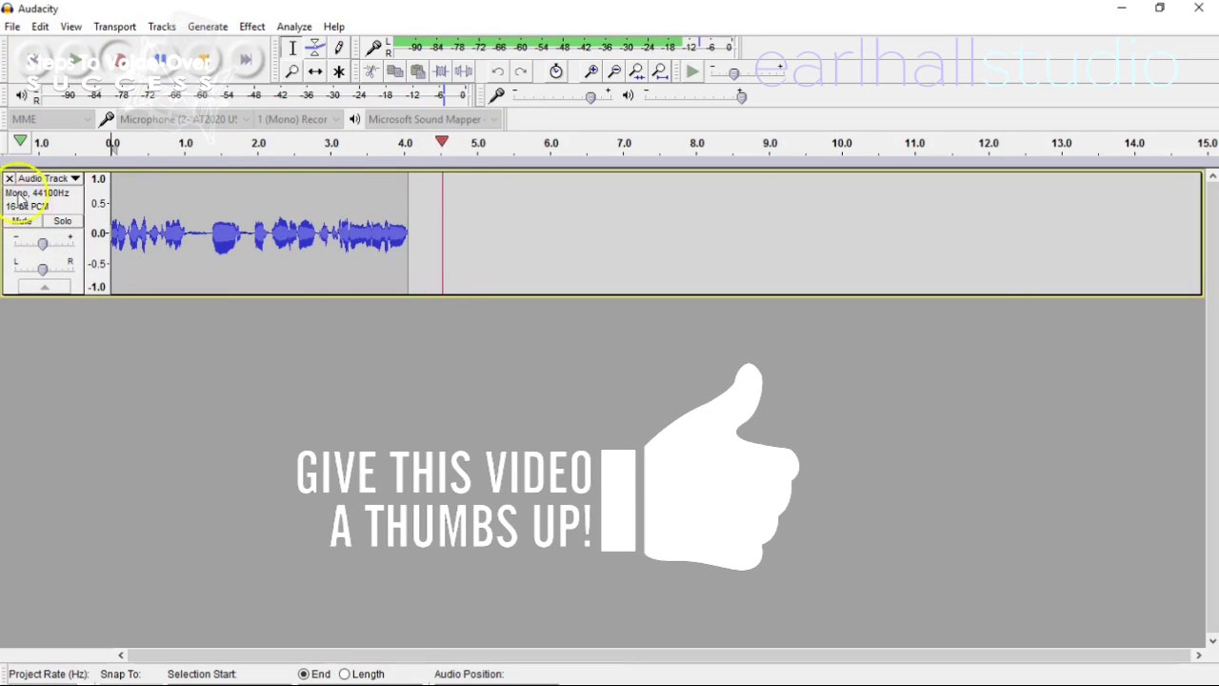
pyautogui.click(114, 61)
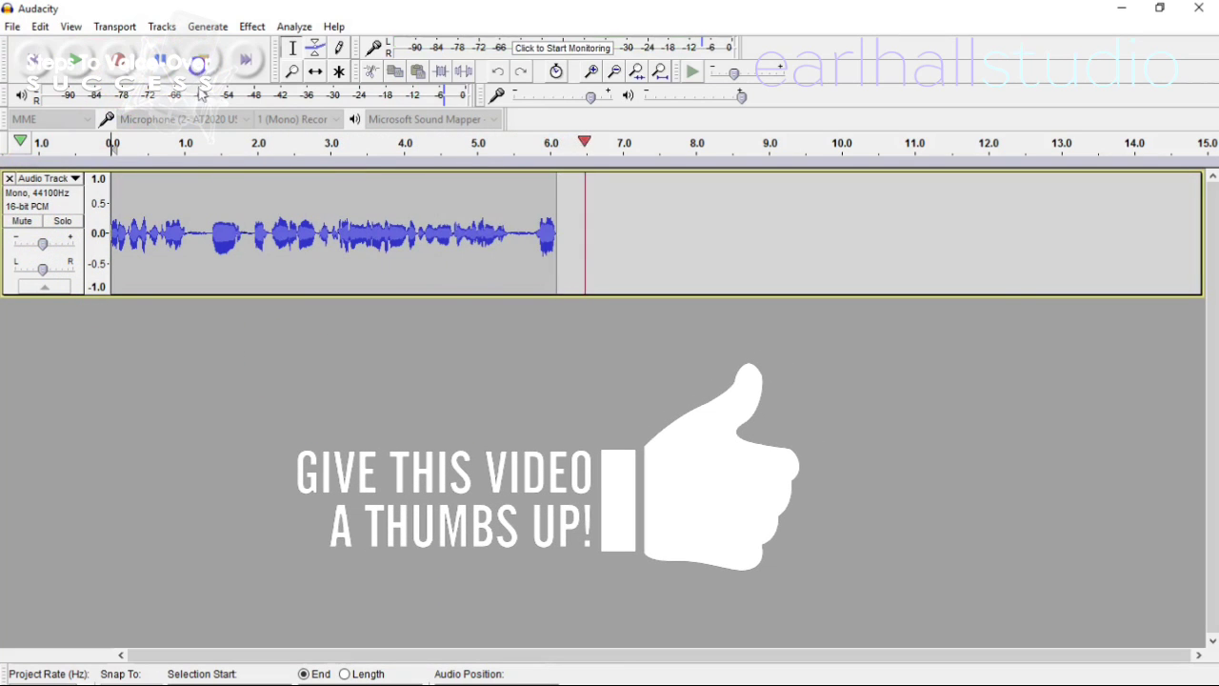
pyautogui.click(8, 179)
# Import the BLUEBELL_DRYVOICE audio file and play it back
pyautogui.click(12, 25)
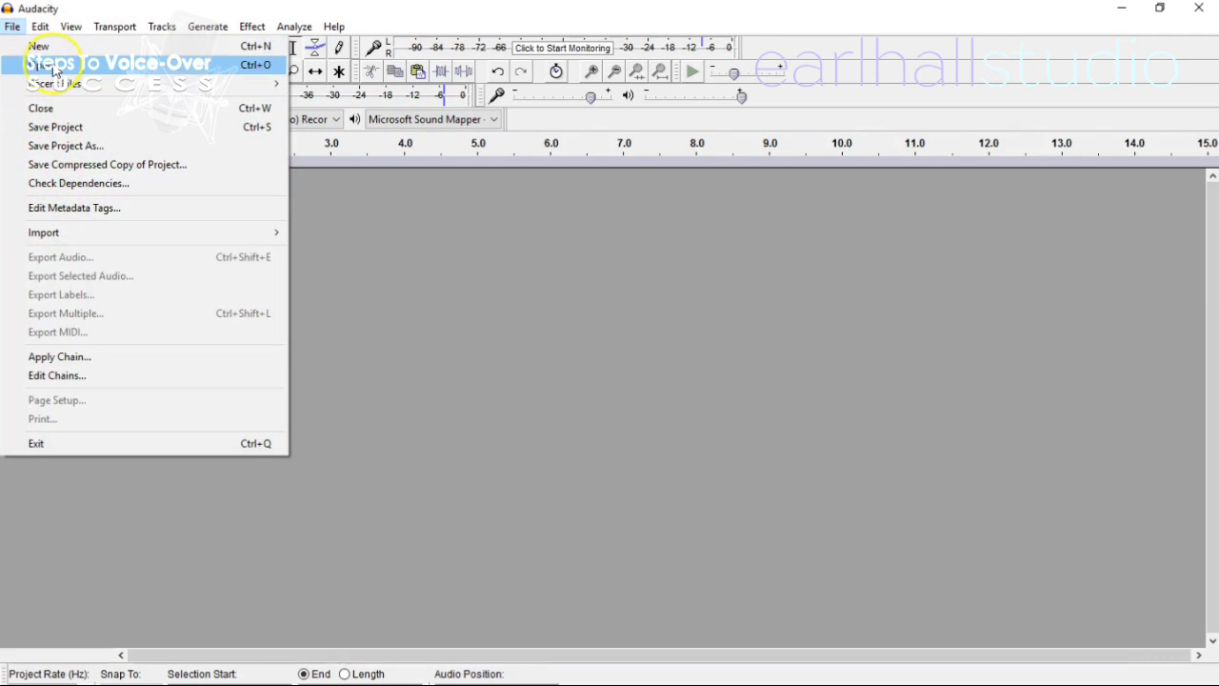
pyautogui.moveTo(239, 237)
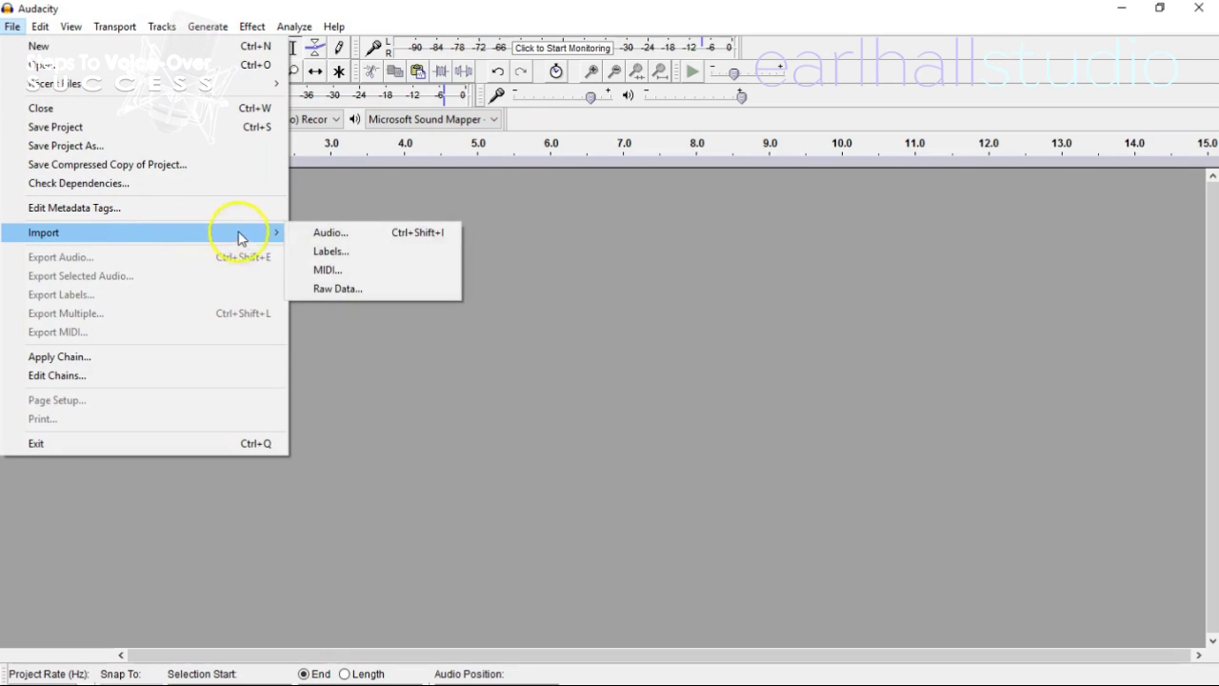
pyautogui.click(334, 235)
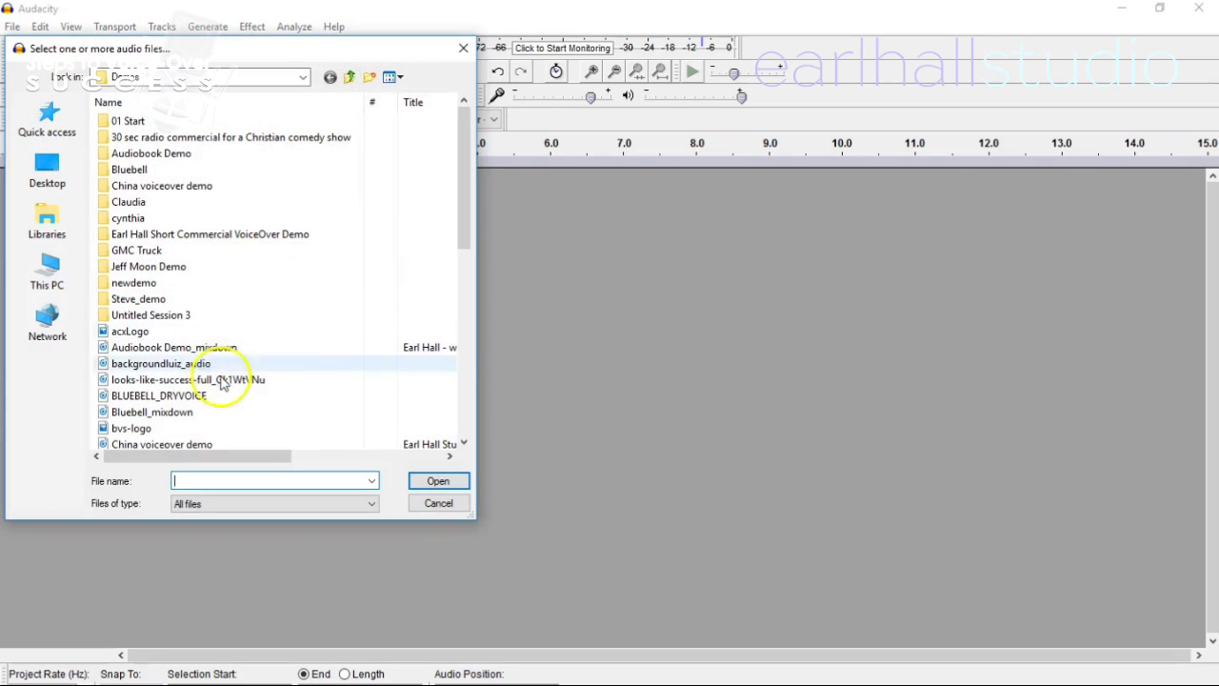
pyautogui.doubleClick(171, 395)
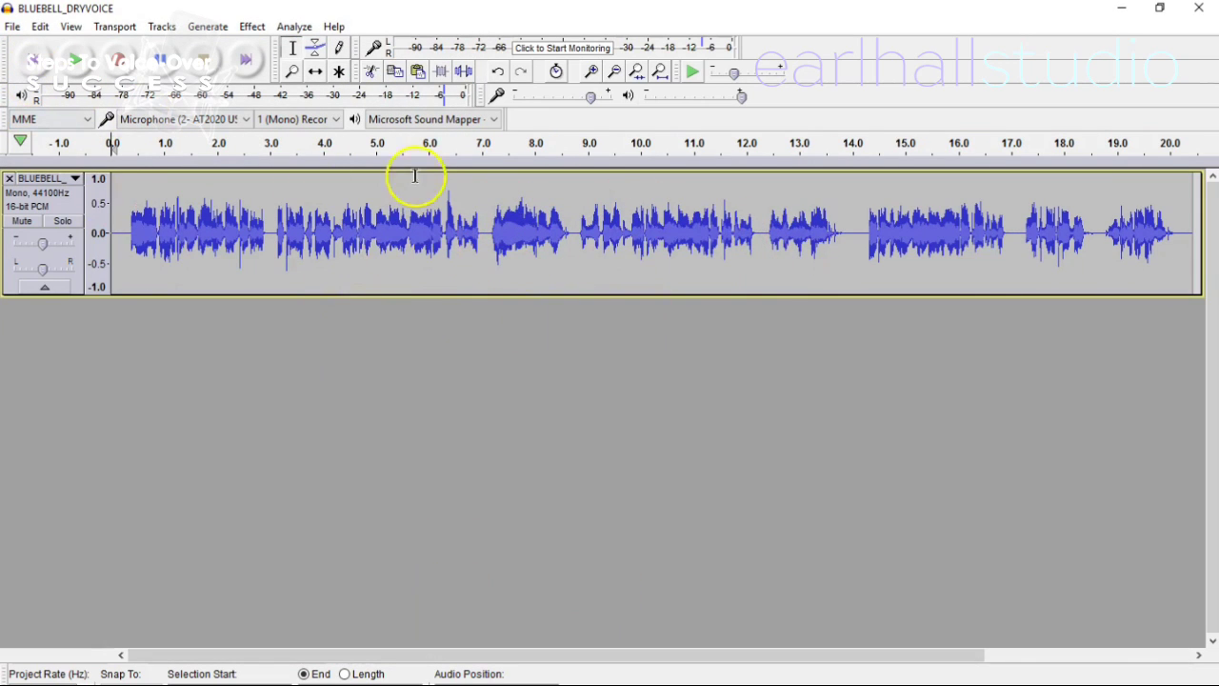
pyautogui.click(79, 62)
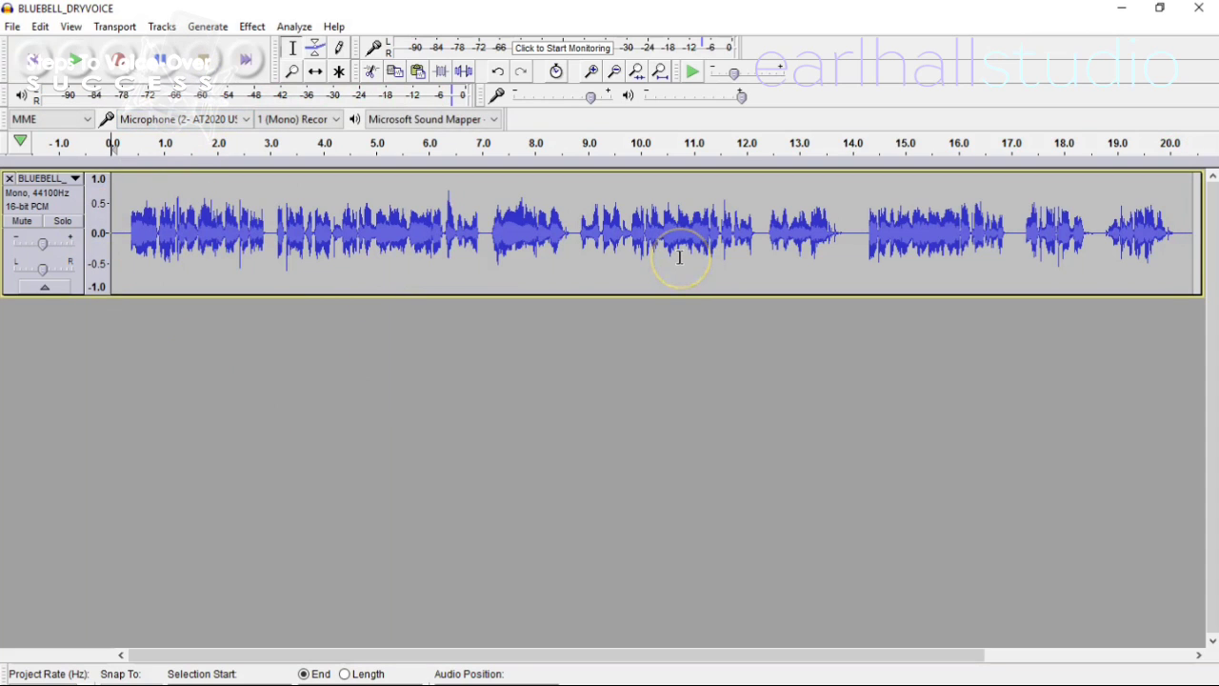
# Import the looks-like-success-full music file as a second track below the voice
pyautogui.click(12, 27)
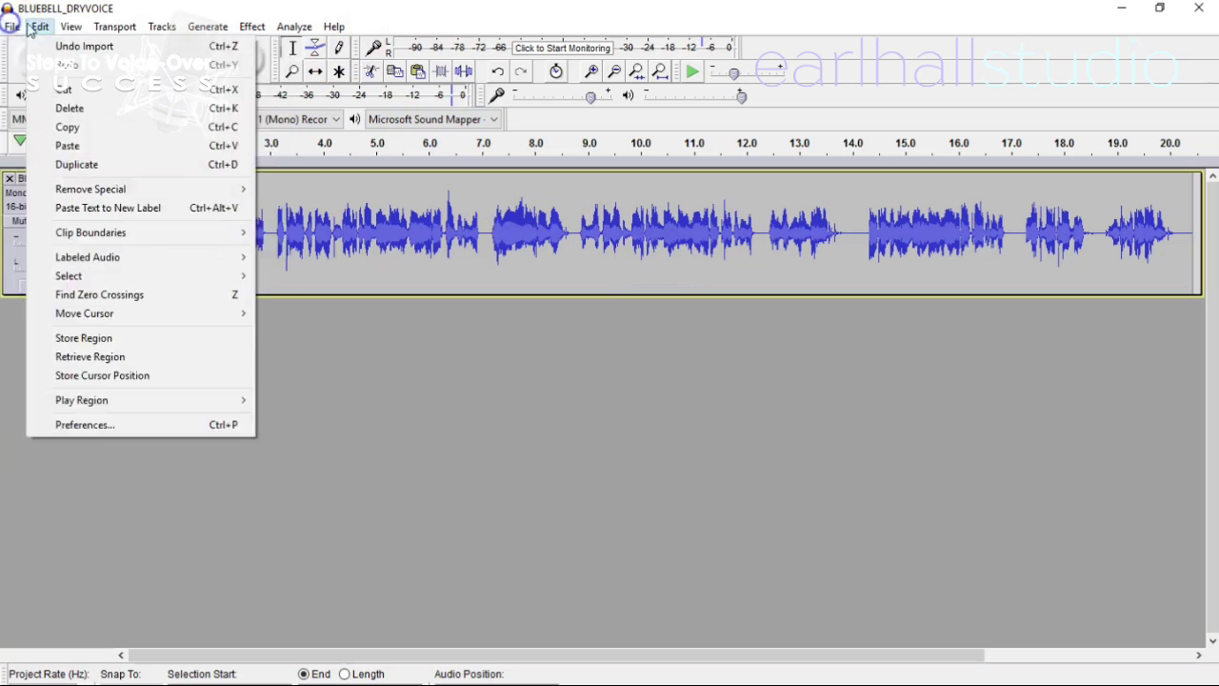
pyautogui.moveTo(226, 232)
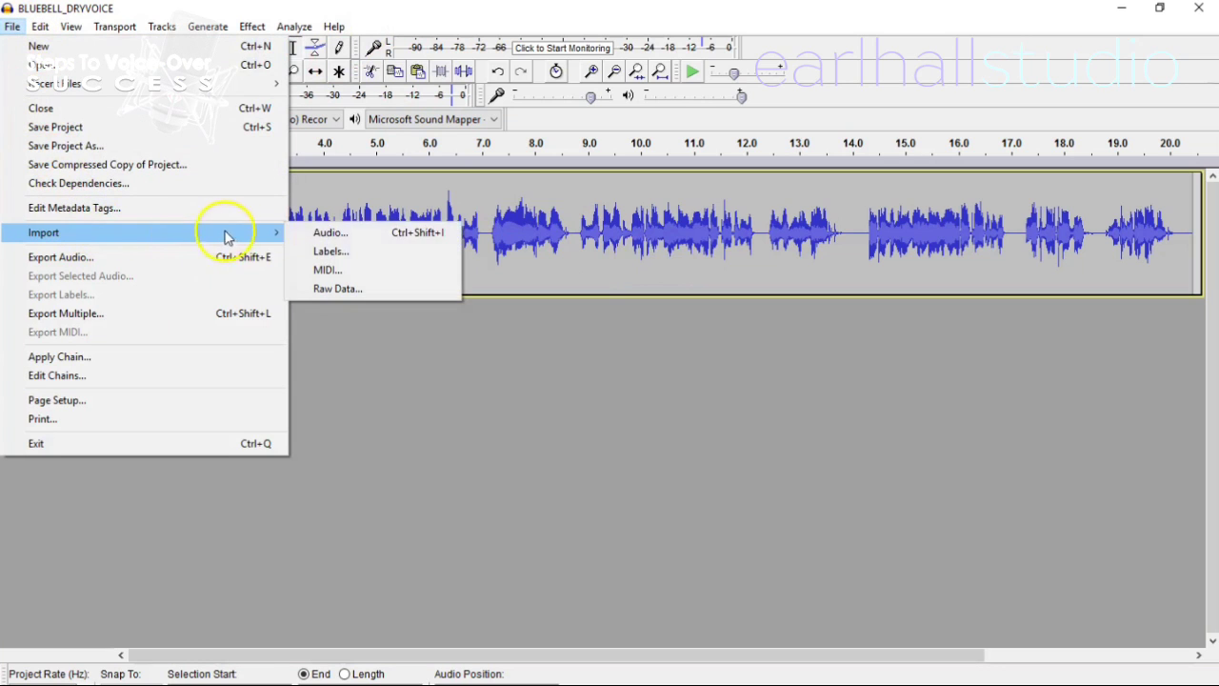
pyautogui.click(327, 232)
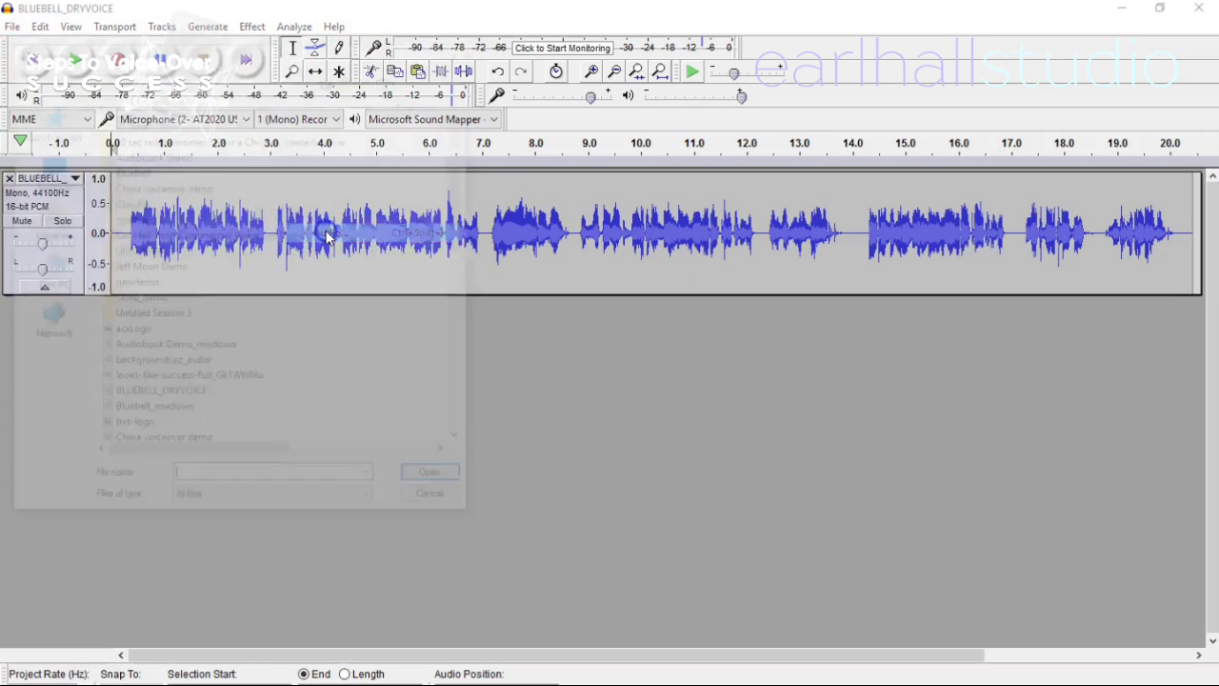
pyautogui.doubleClick(233, 380)
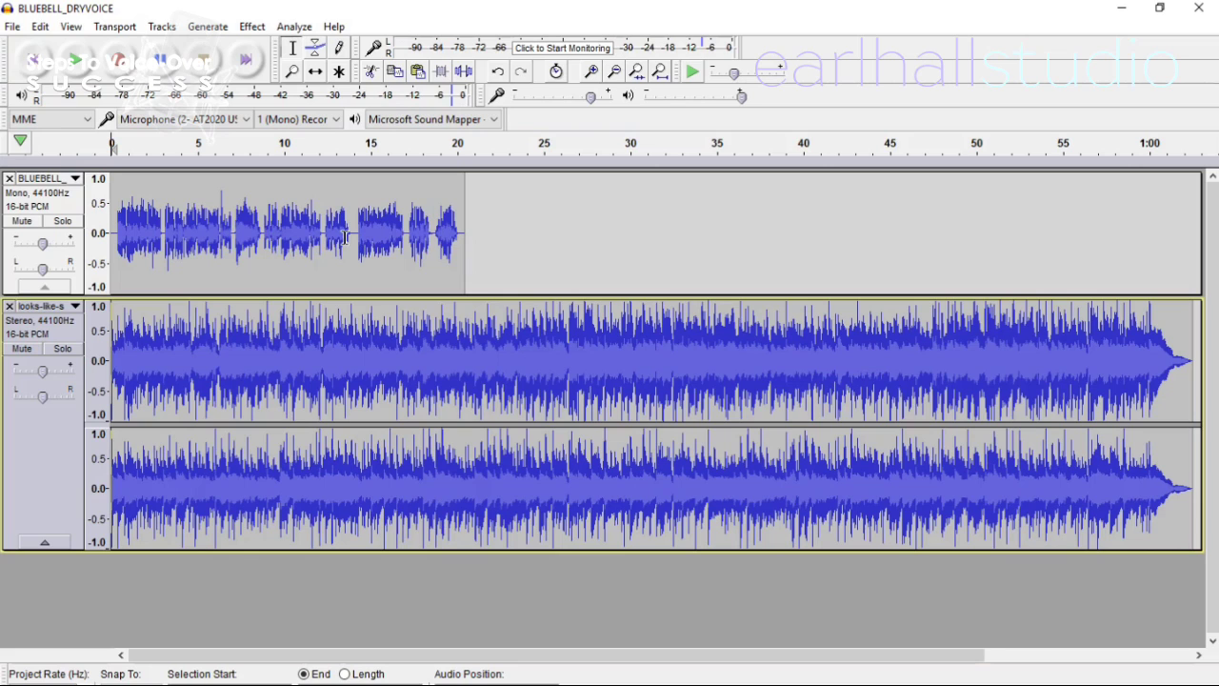
pyautogui.click(8, 27)
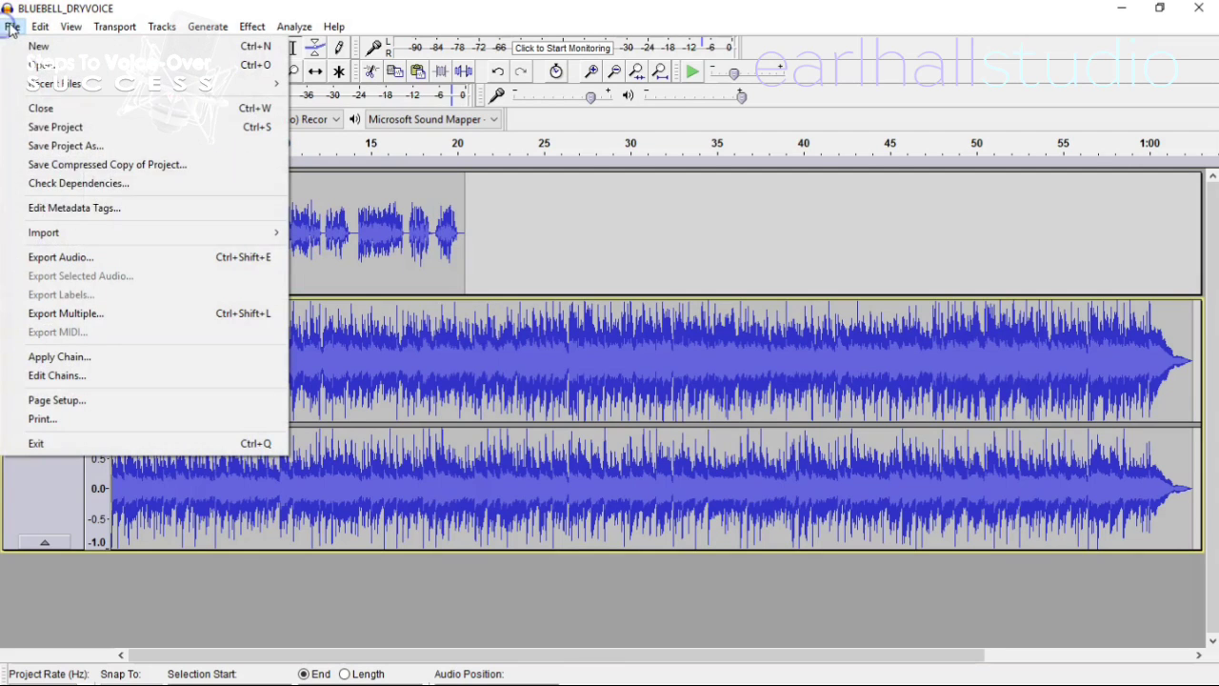
pyautogui.moveTo(124, 234)
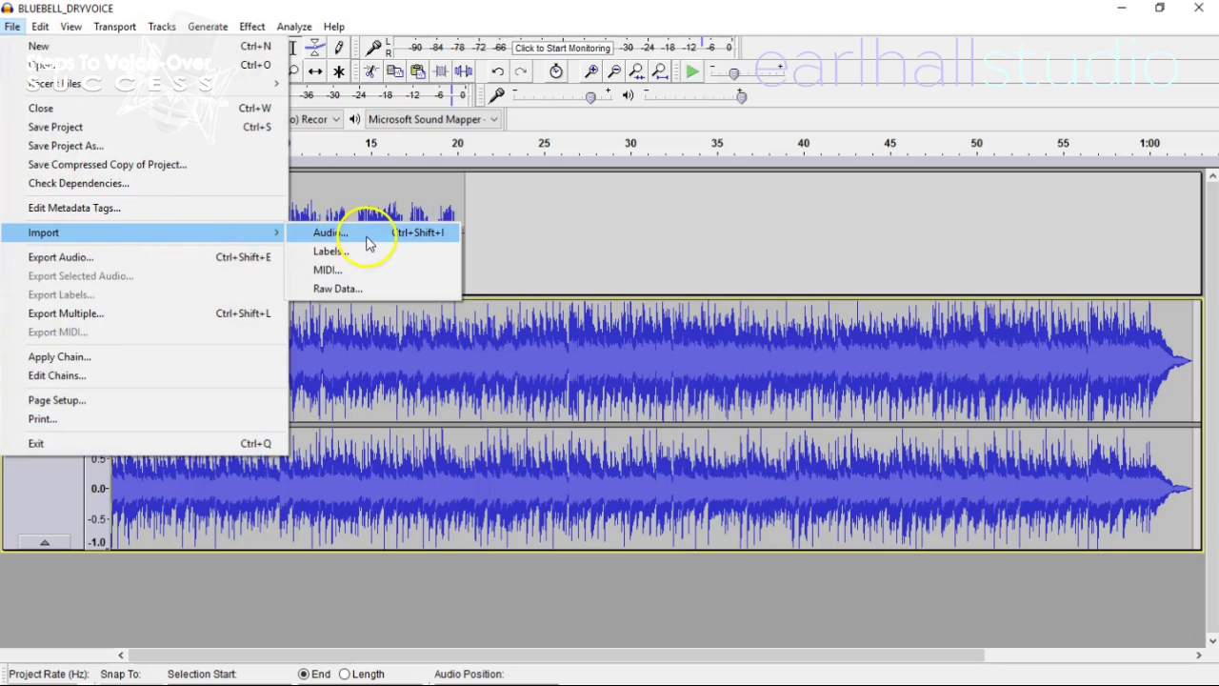
pyautogui.click(446, 394)
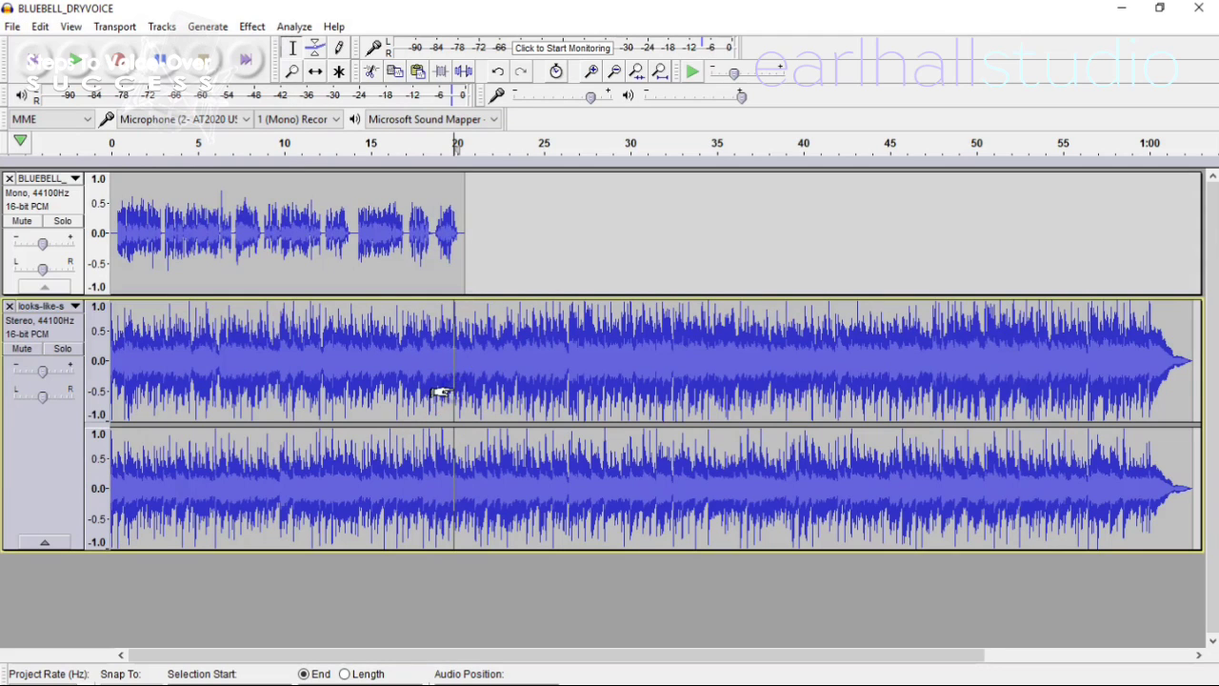
# Play the voice and music tracks together from the start, and stop playback
pyautogui.click(27, 64)
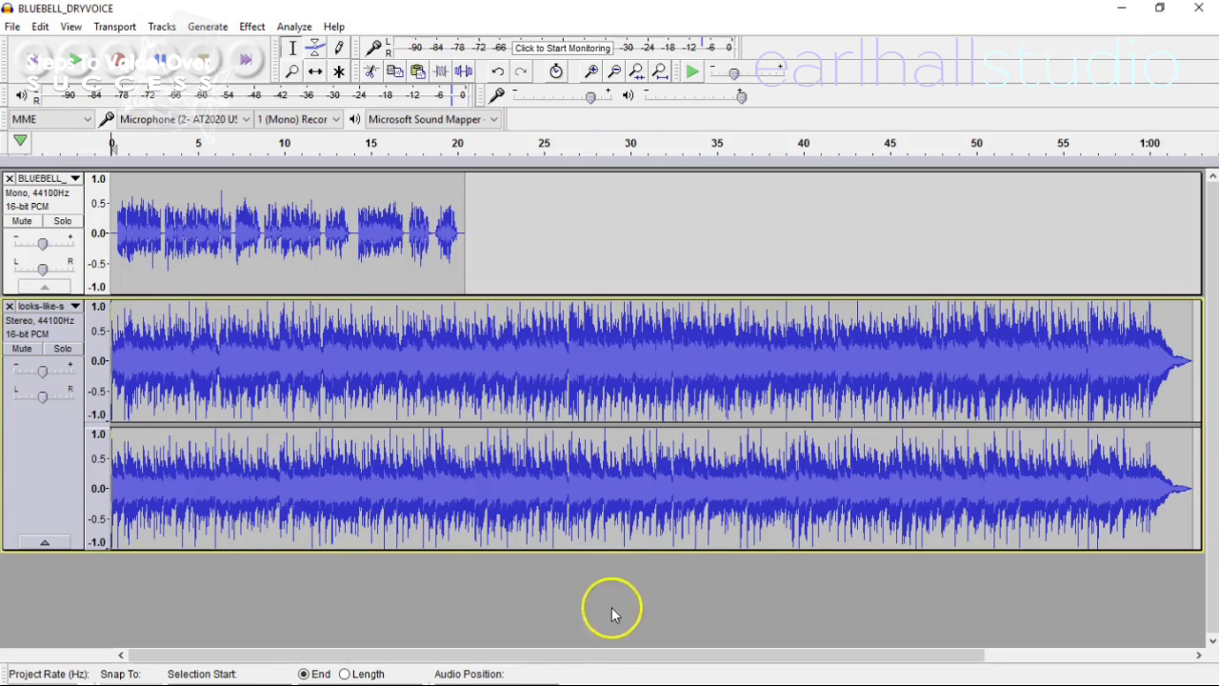
pyautogui.click(75, 61)
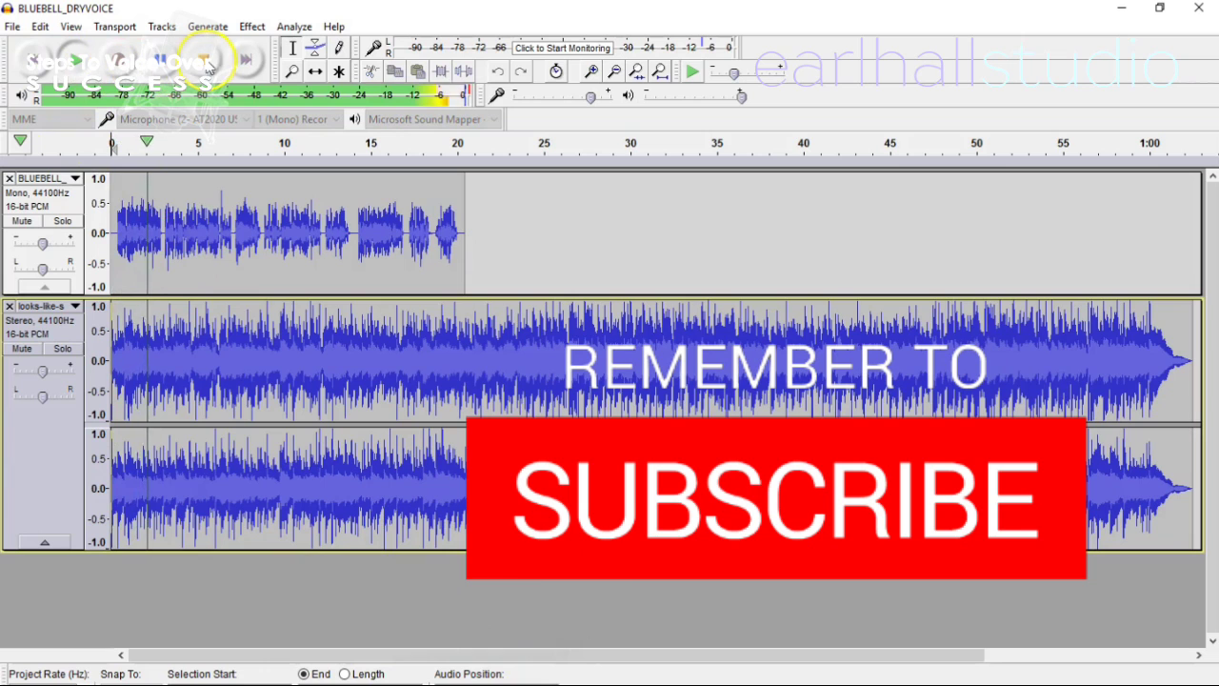
pyautogui.click(204, 61)
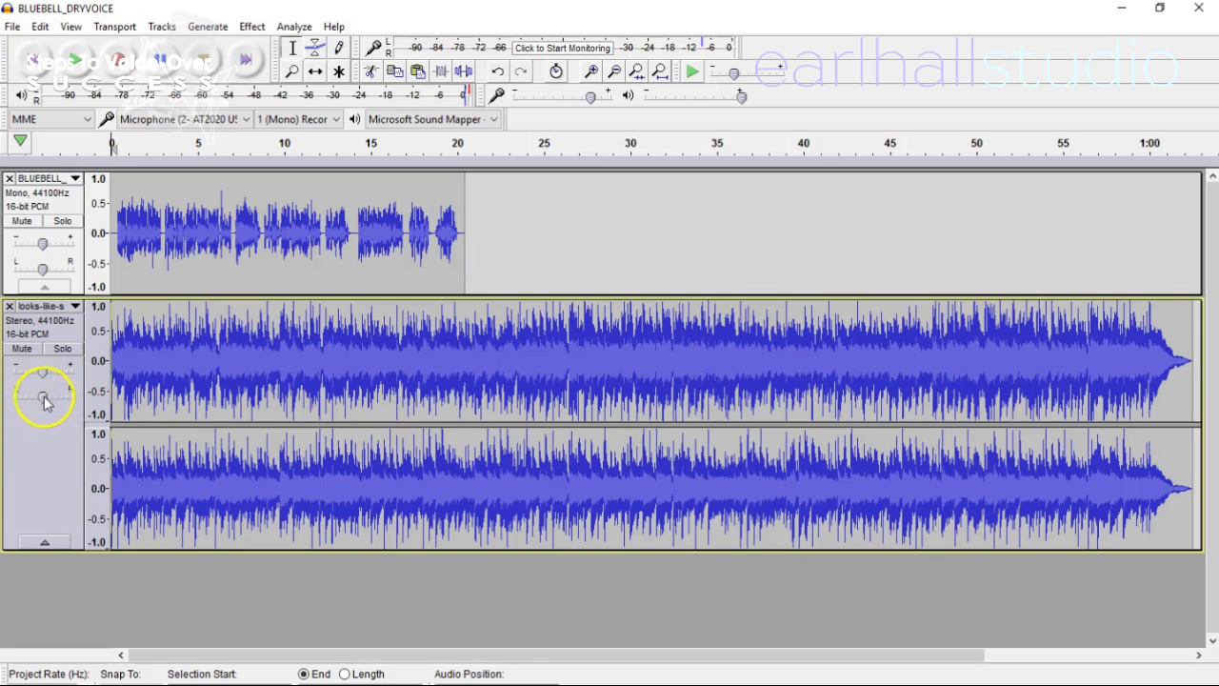
# Lower the music track's gain to -18 dB, playing the mix to check its balance with the voice
pyautogui.moveTo(42, 374); pyautogui.dragTo(36, 374)
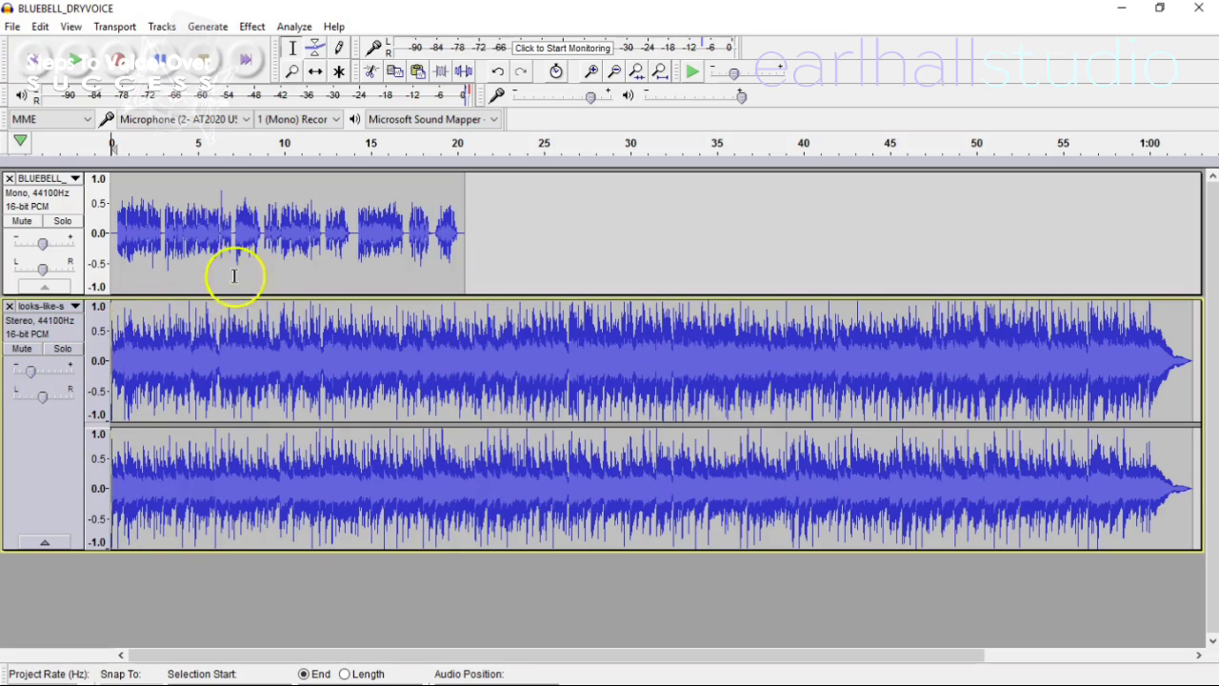
pyautogui.click(31, 376)
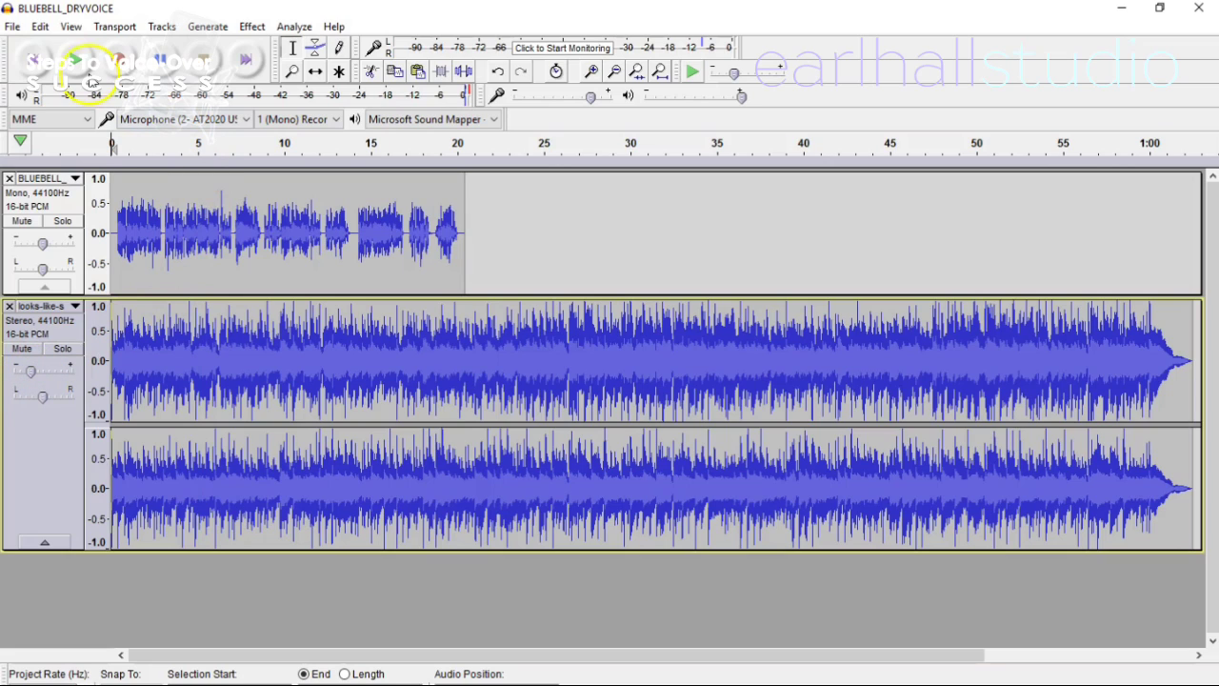
pyautogui.click(75, 63)
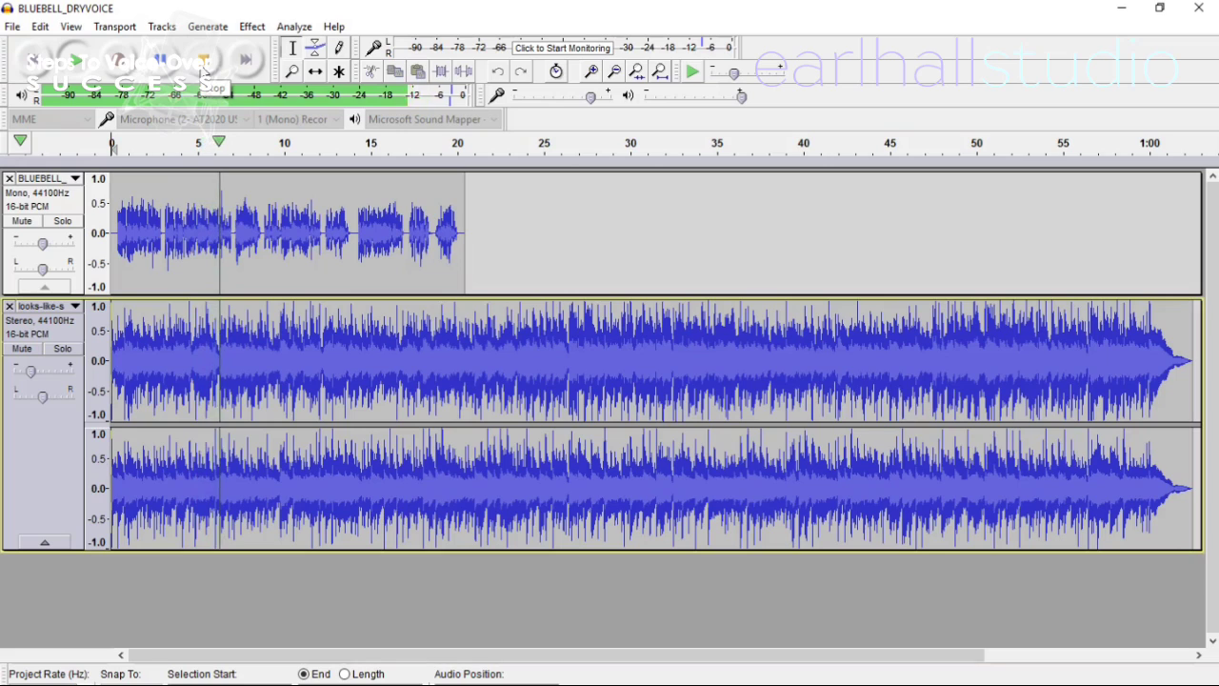
pyautogui.click(203, 63)
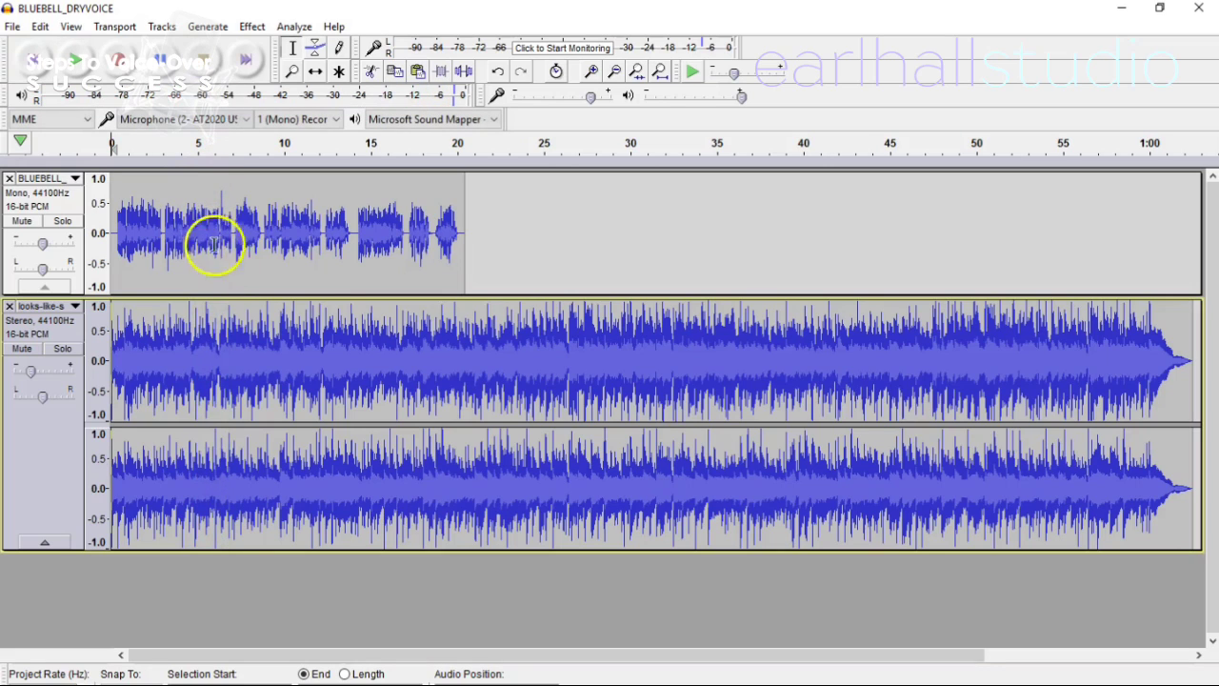
pyautogui.click(31, 372)
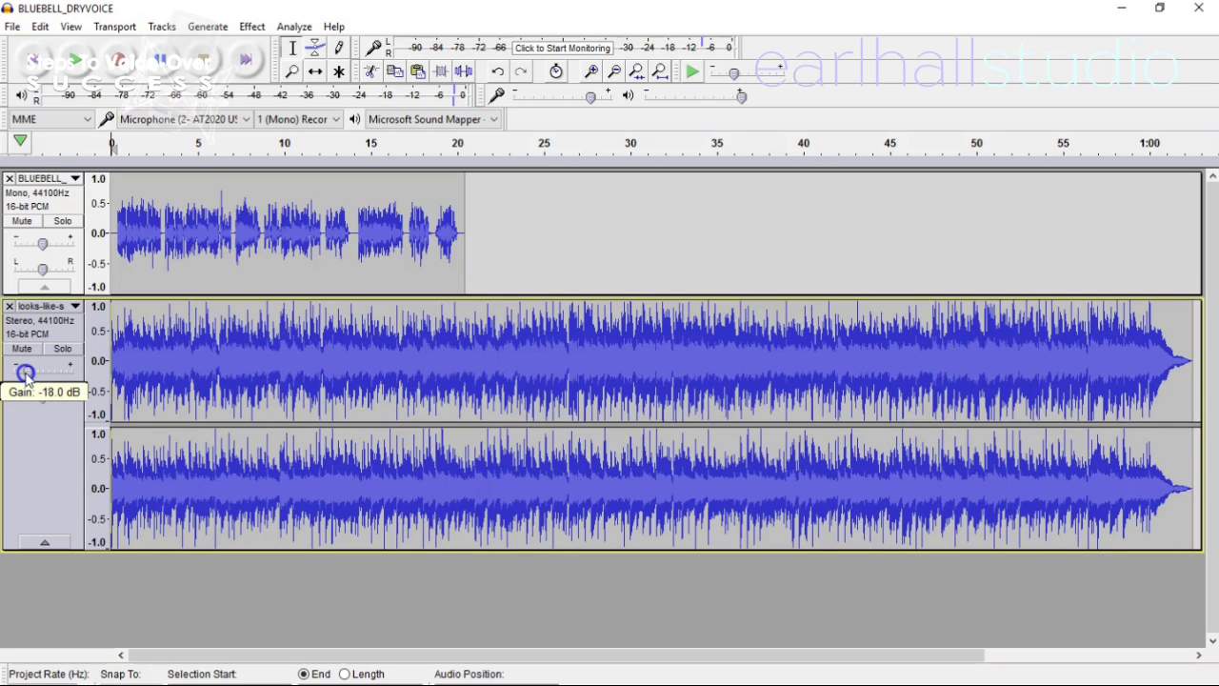
pyautogui.click(71, 68)
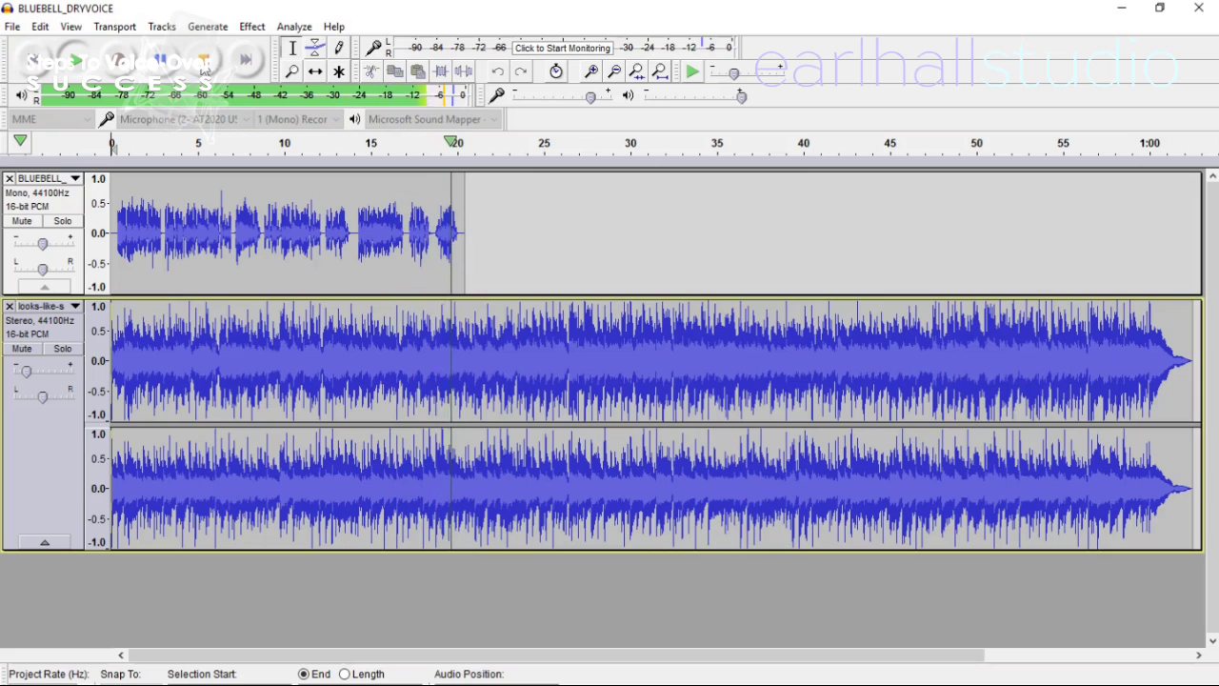
pyautogui.click(203, 63)
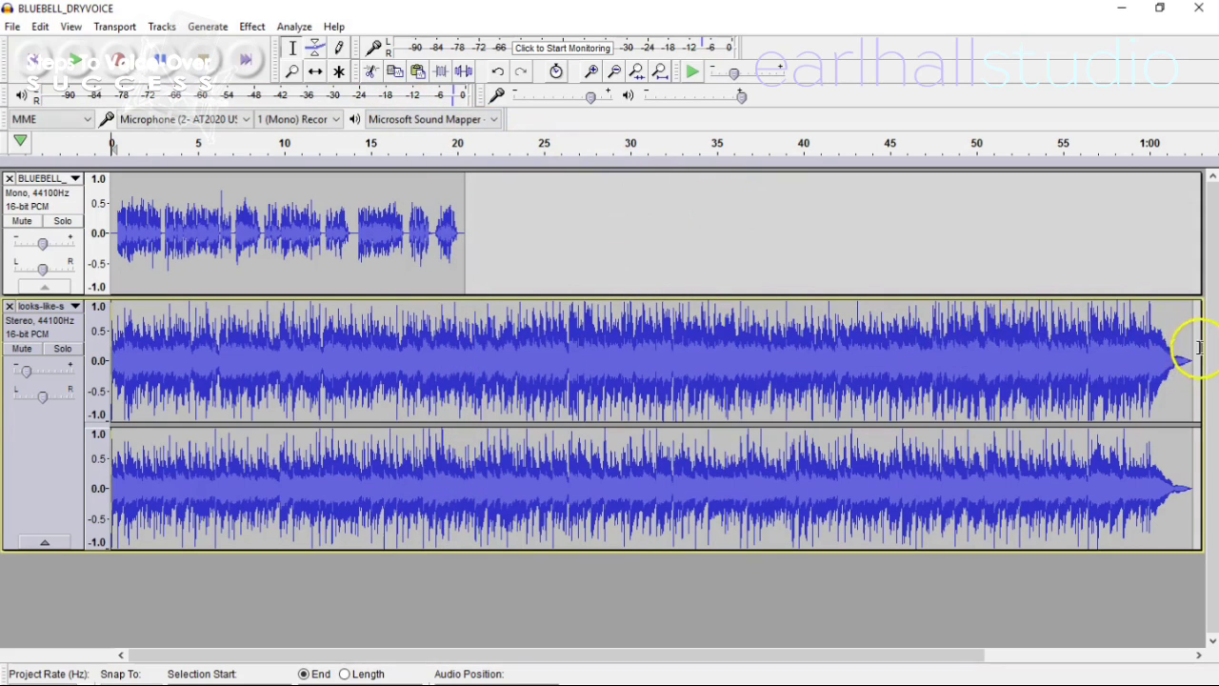
# Cut the music track from about 21 seconds, just after the voice-over finishes, through to its end
pyautogui.click(1057, 358)
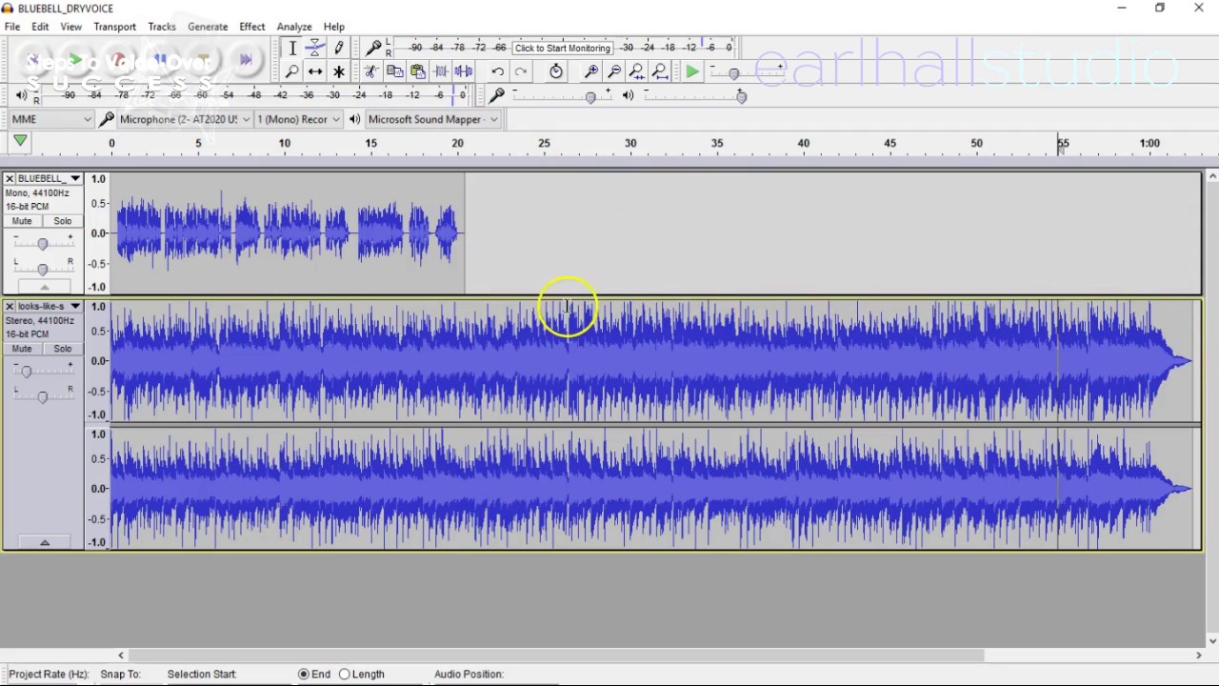
pyautogui.click(474, 343)
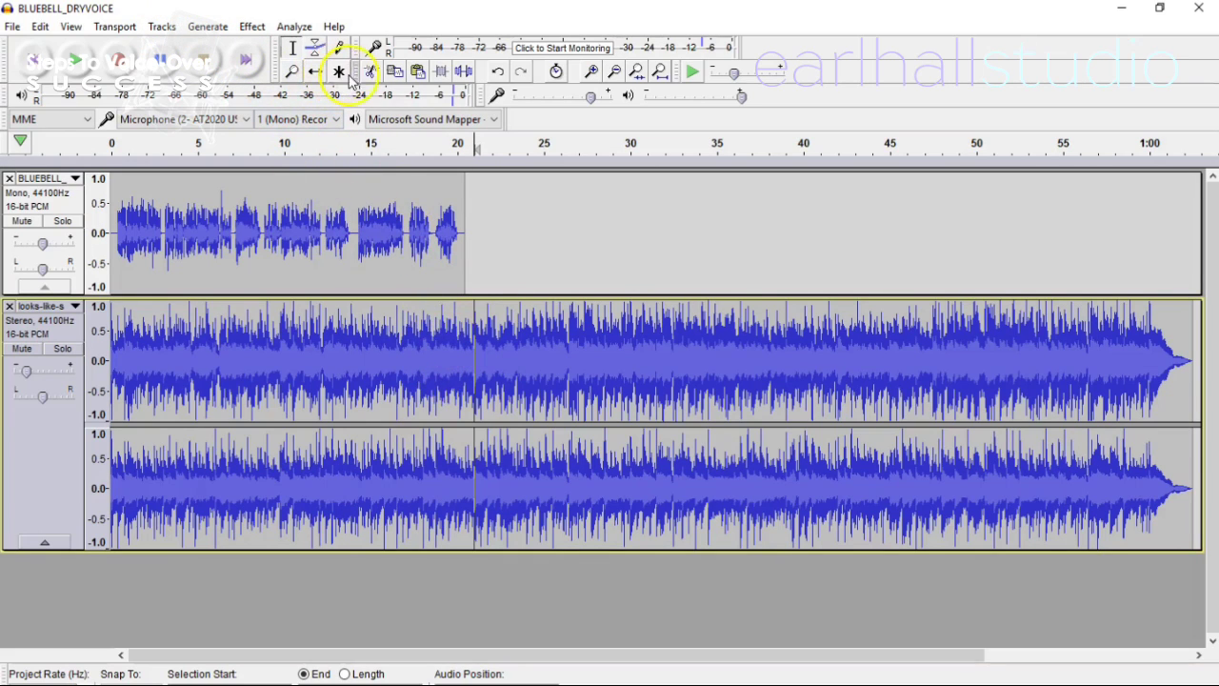
pyautogui.click(163, 28)
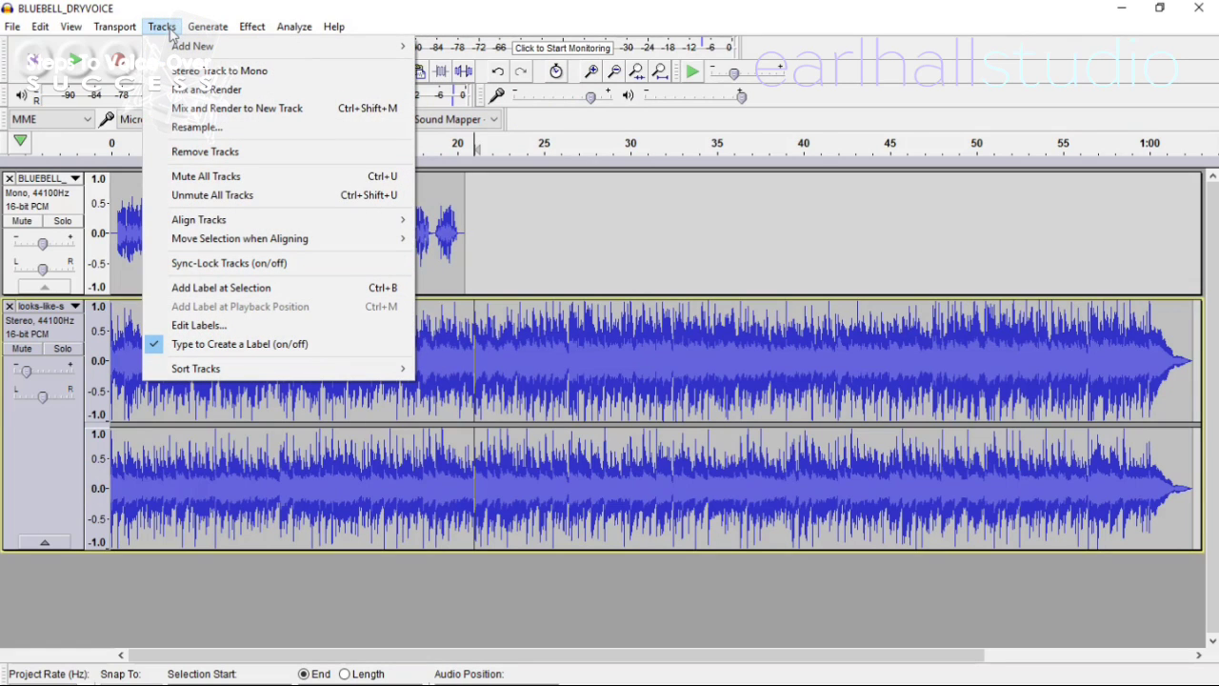
pyautogui.click(114, 29)
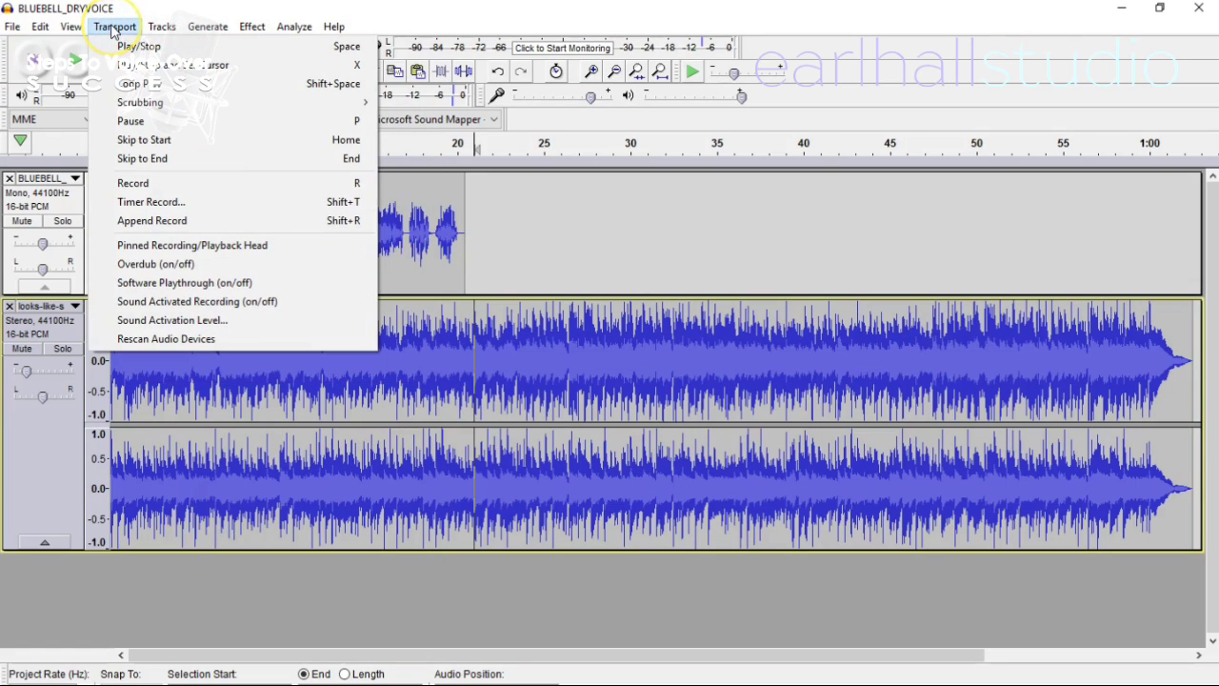
pyautogui.click(43, 29)
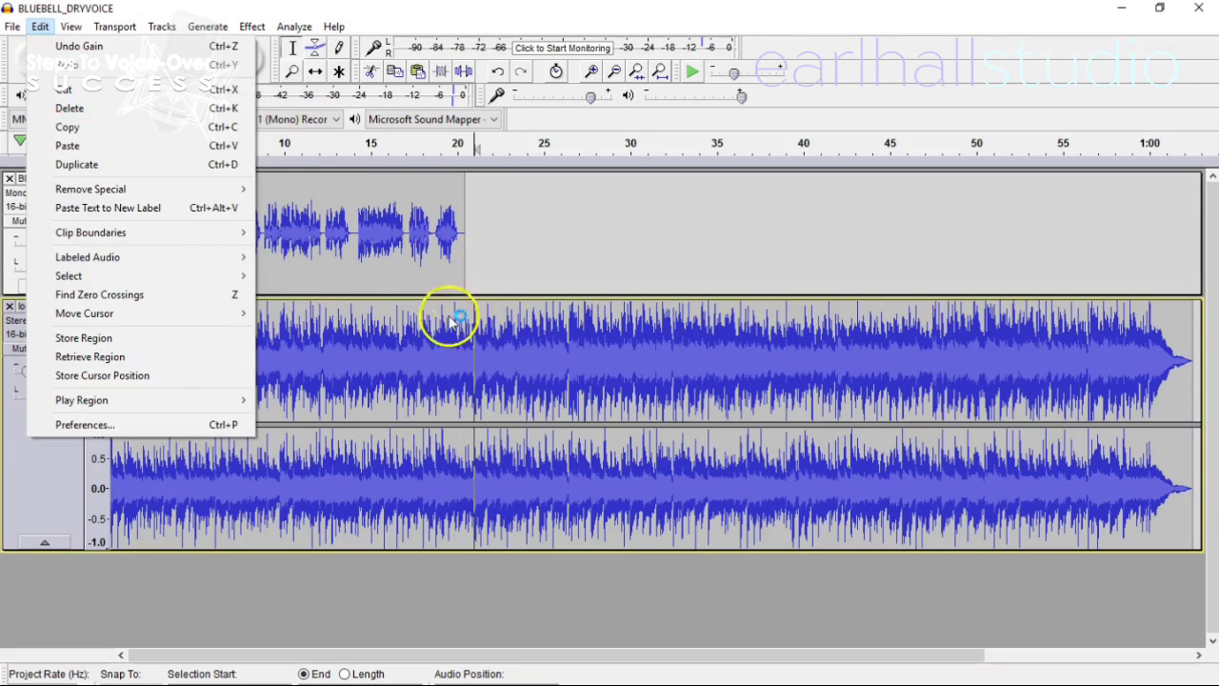
pyautogui.click(483, 349)
pyautogui.moveTo(477, 350)
pyautogui.mouseDown()
pyautogui.moveTo(690, 385)
pyautogui.moveTo(1037, 416)
pyautogui.moveTo(1204, 408)
pyautogui.moveTo(1125, 402)
pyautogui.mouseUp()
pyautogui.click(42, 26)
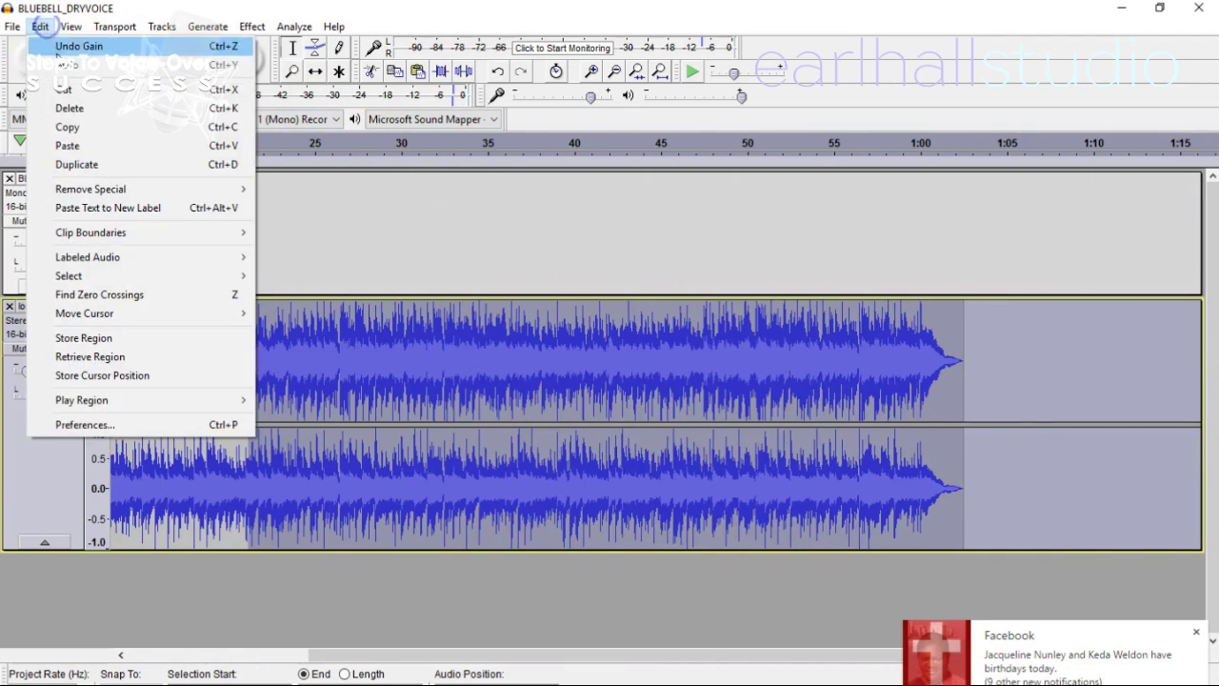
pyautogui.click(57, 88)
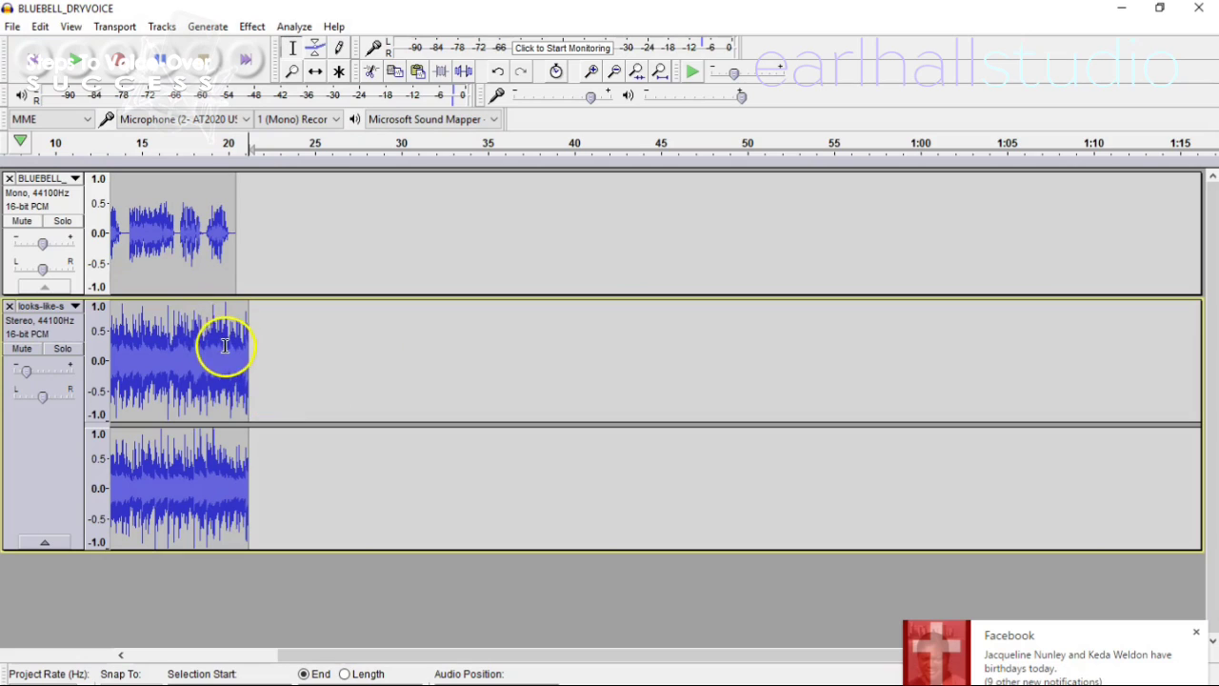
# Apply Fade Out to the last stretch of the music, from about 20 to 21 seconds, and fit the whole project in view
pyautogui.moveTo(226, 344); pyautogui.dragTo(250, 345)
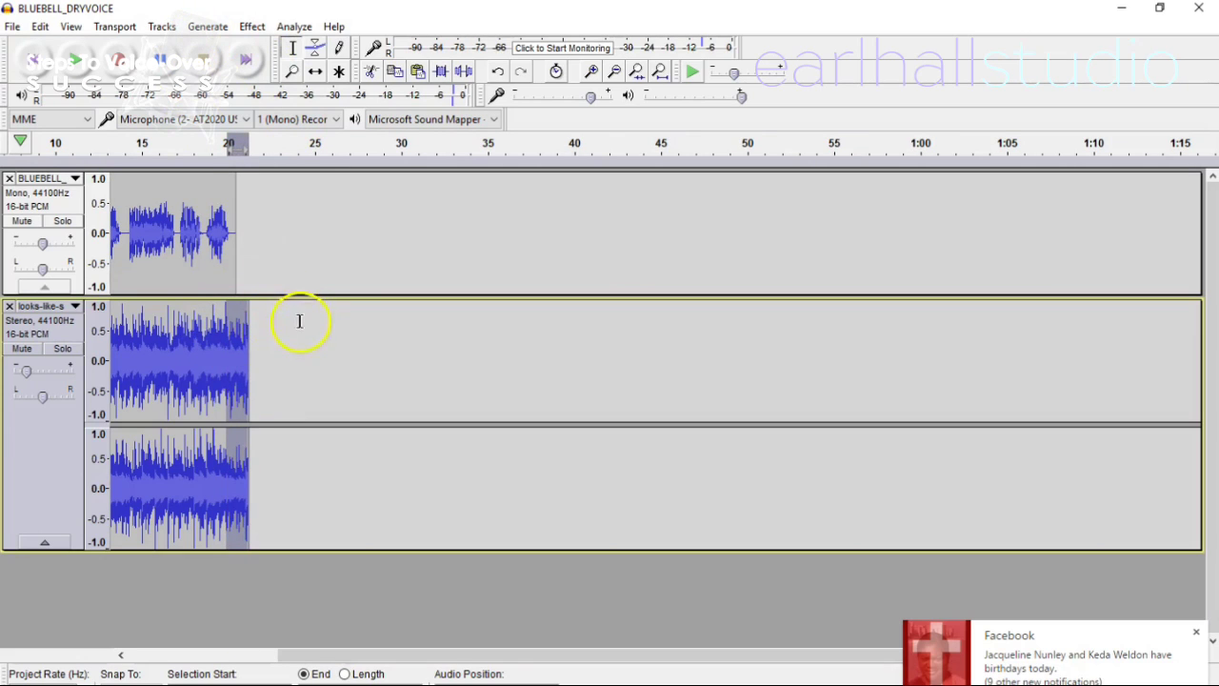
pyautogui.click(253, 27)
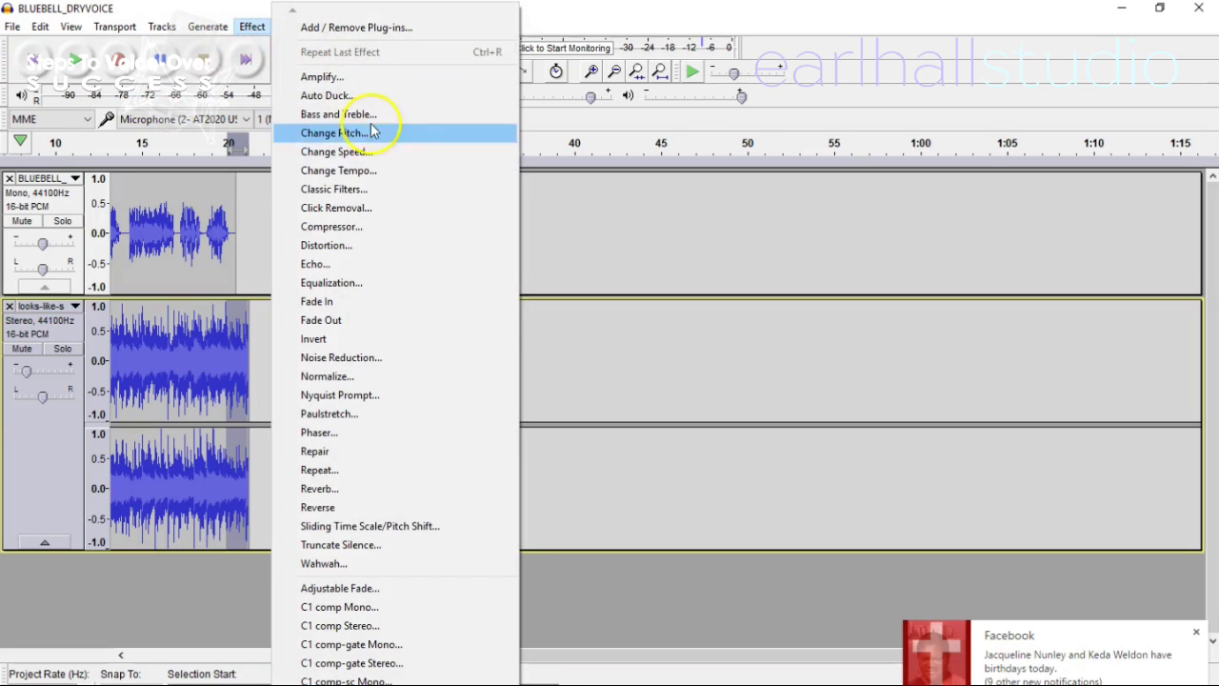
pyautogui.click(356, 321)
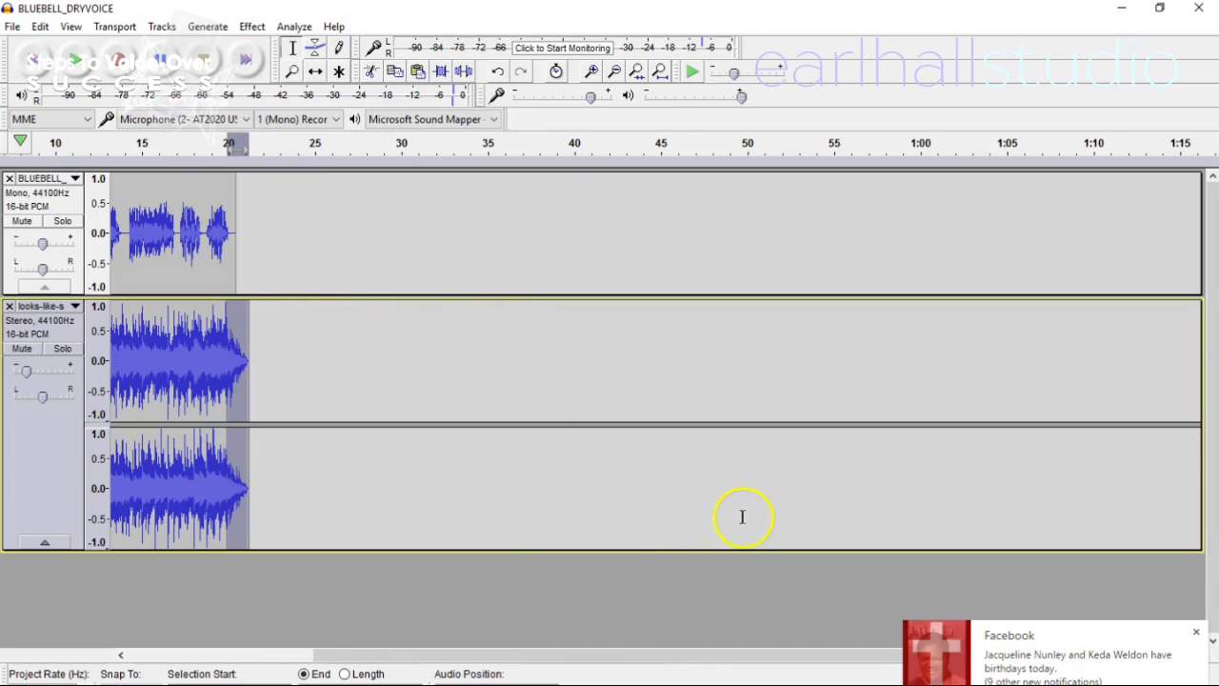
pyautogui.click(659, 72)
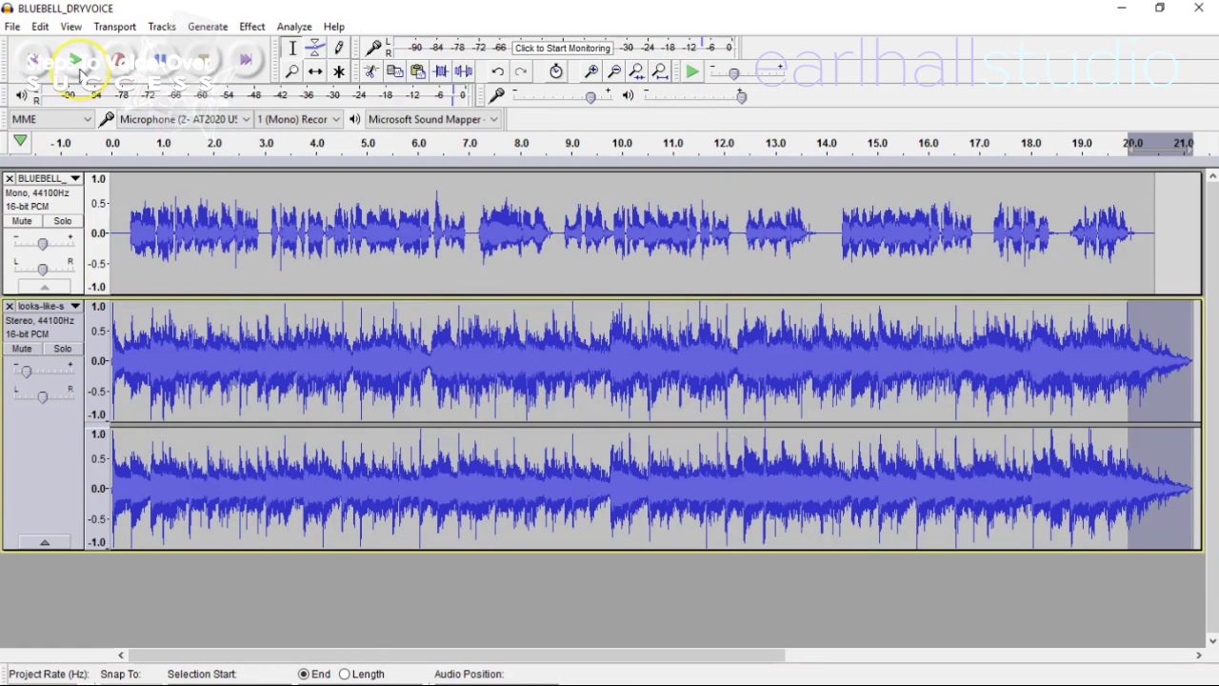
# Play the faded ending of the music with the voice-over, stop it, and play the mix from the start
pyautogui.click(80, 65)
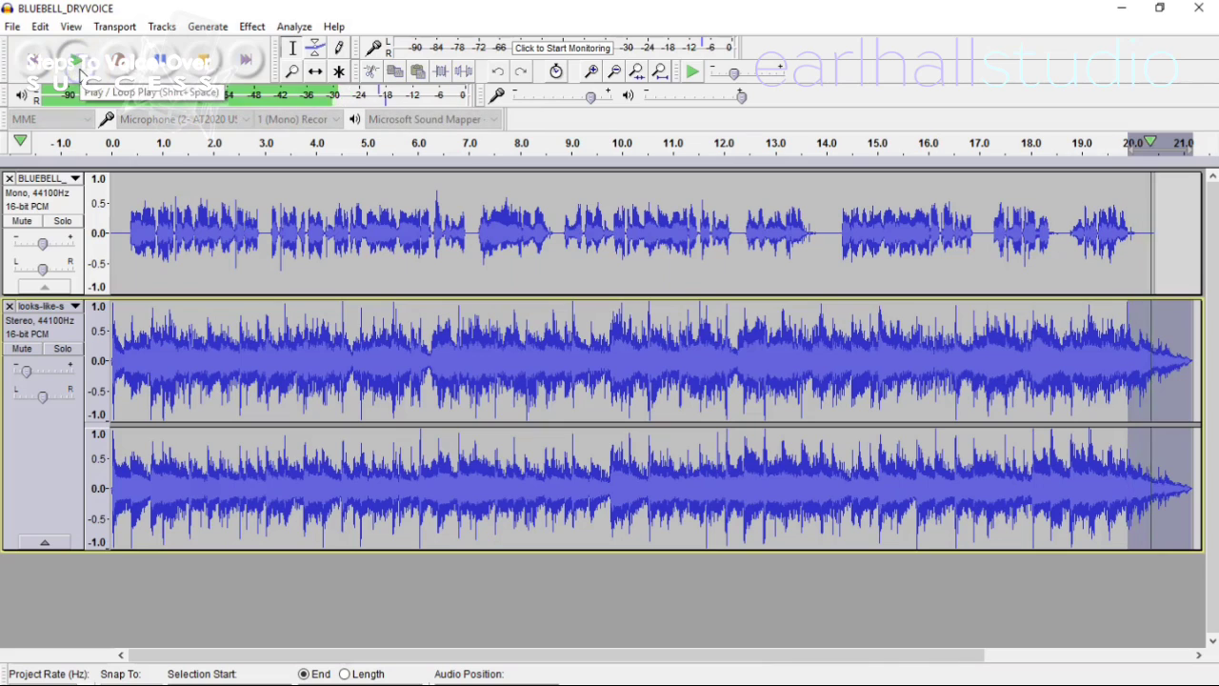
pyautogui.click(202, 63)
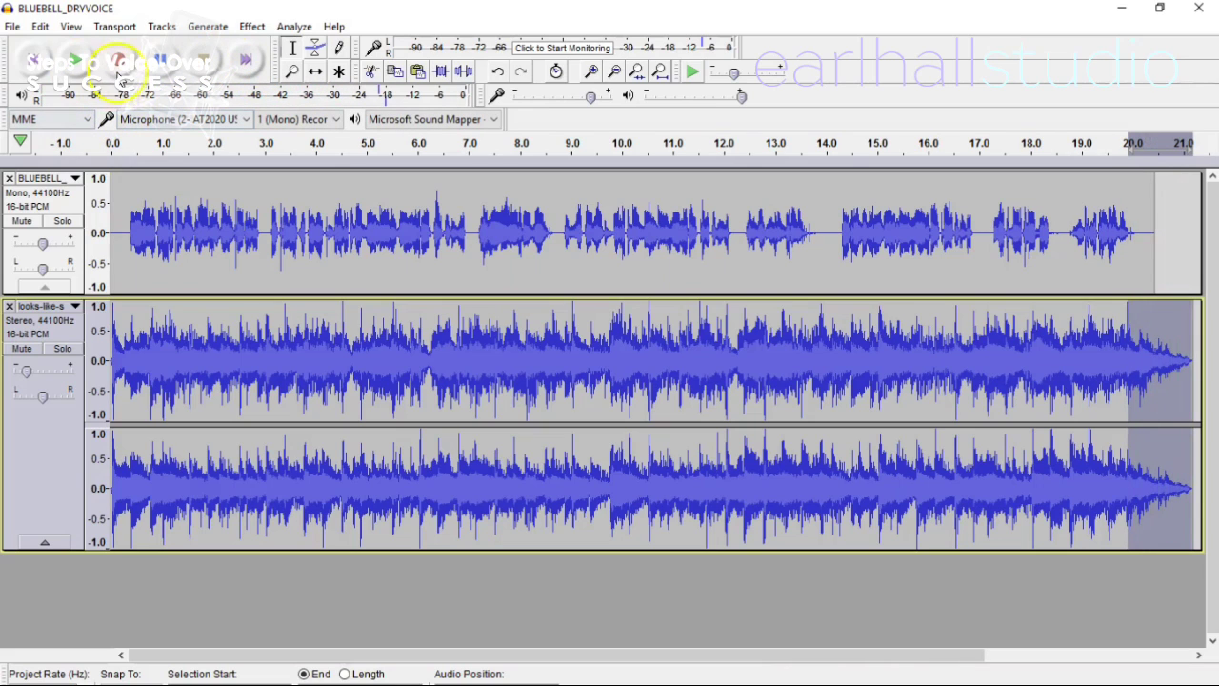
pyautogui.click(152, 63)
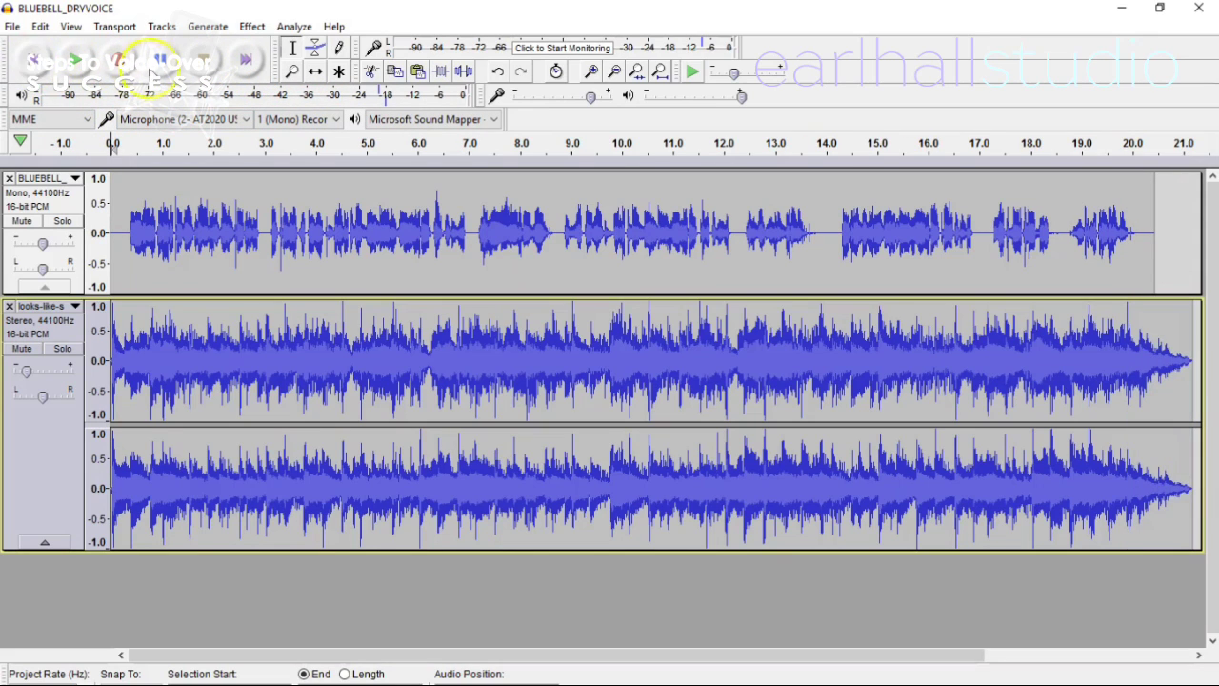
pyautogui.click(84, 64)
# Try a Fade In on about the first 0.3 seconds of the music track, and undo it
pyautogui.click(127, 385)
pyautogui.moveTo(128, 384); pyautogui.dragTo(101, 386)
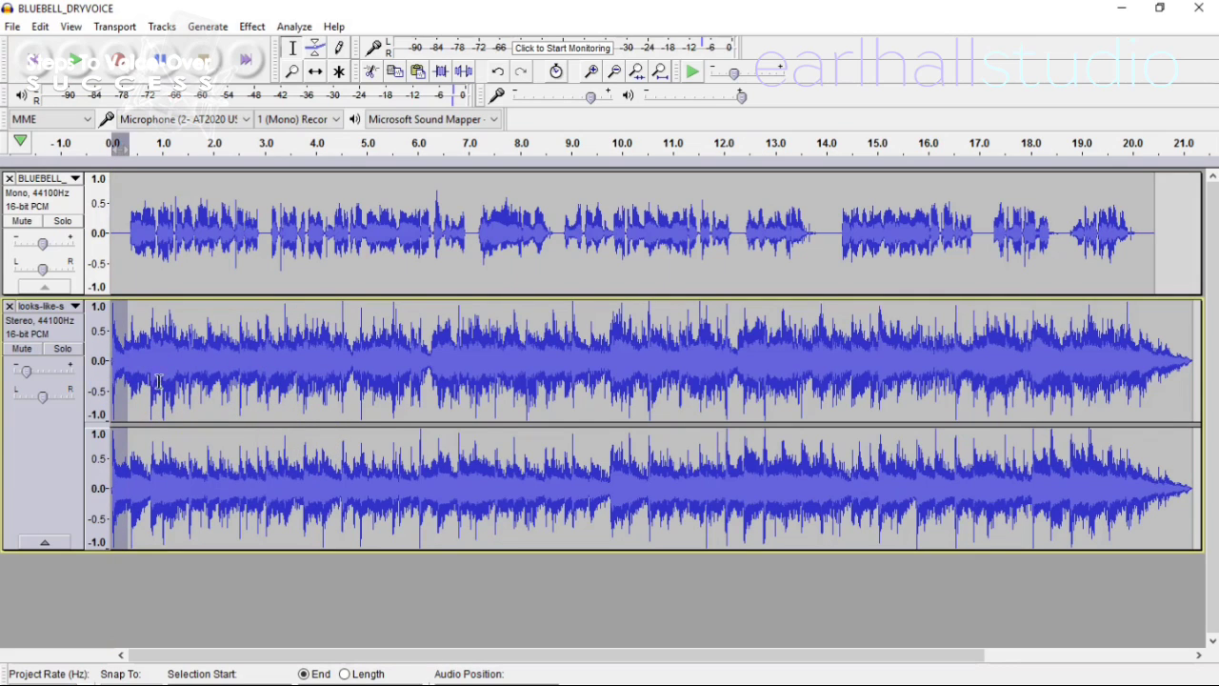
pyautogui.click(250, 28)
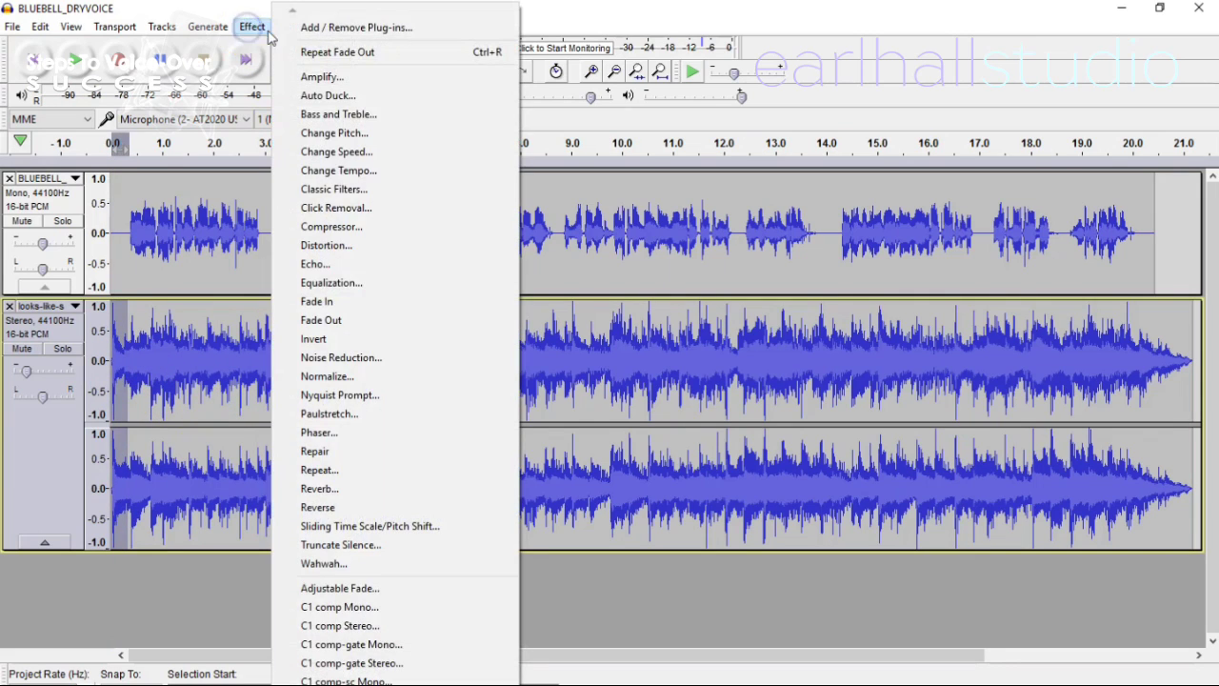
pyautogui.click(373, 303)
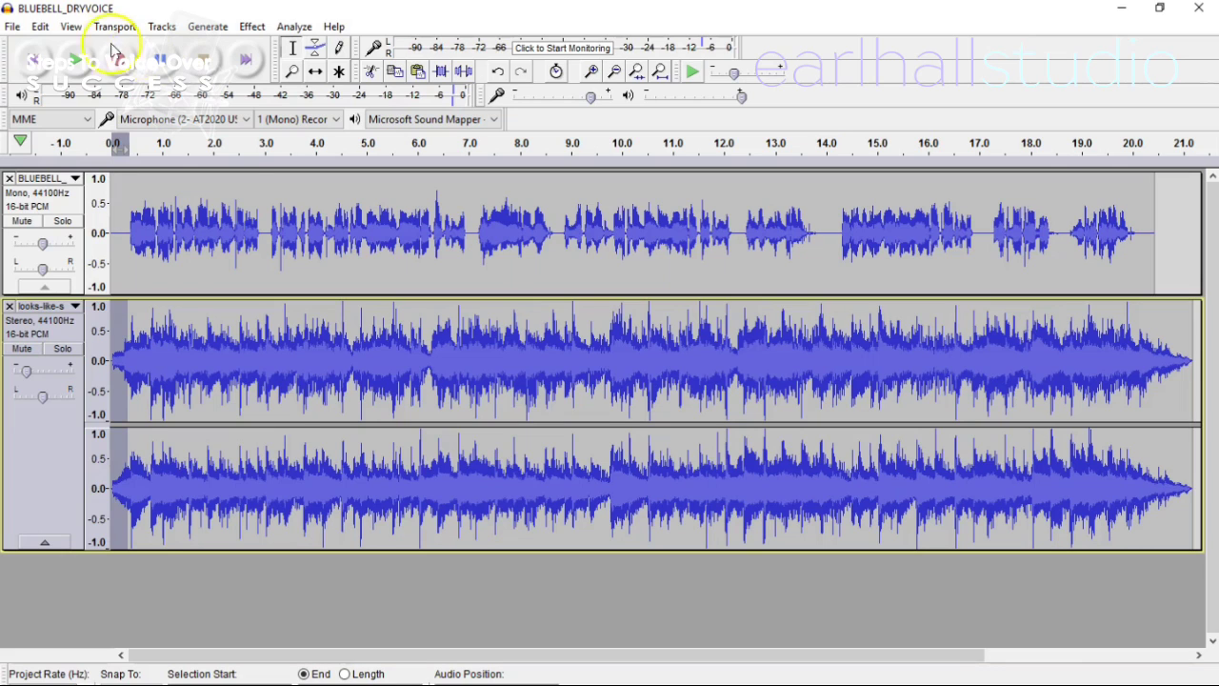
pyautogui.click(42, 27)
pyautogui.click(76, 44)
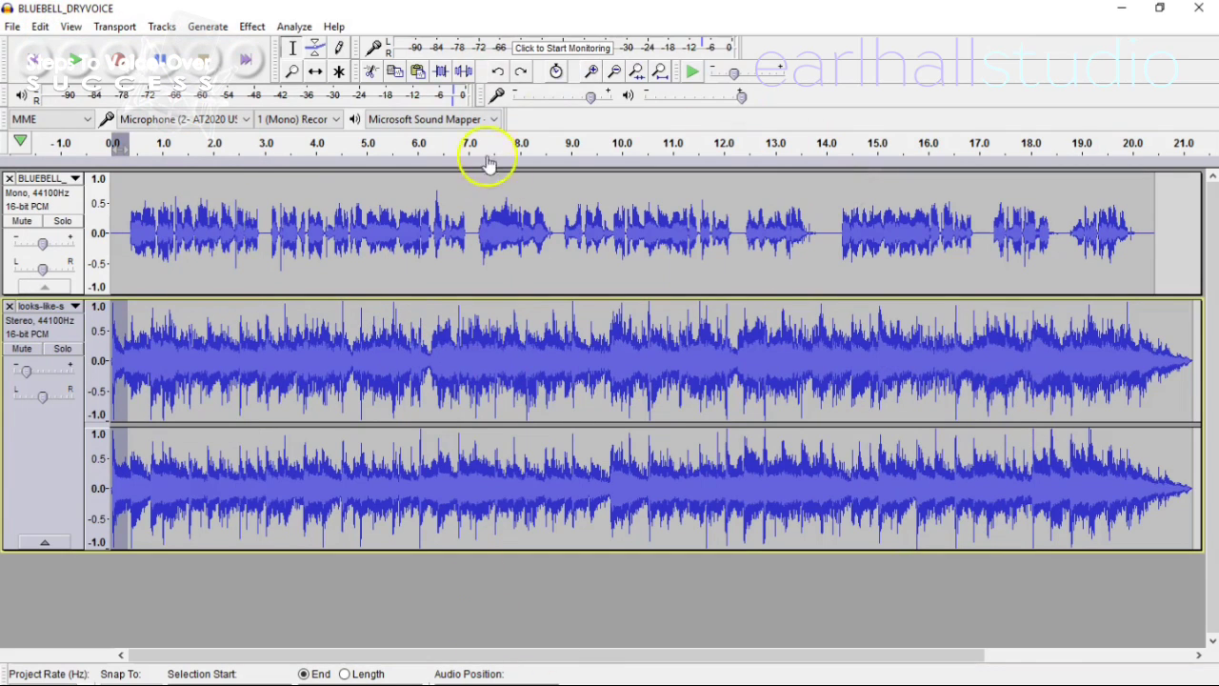
# Import the GMC_DRYVOICE audio file as a new track below the music
pyautogui.click(614, 73)
pyautogui.click(614, 72)
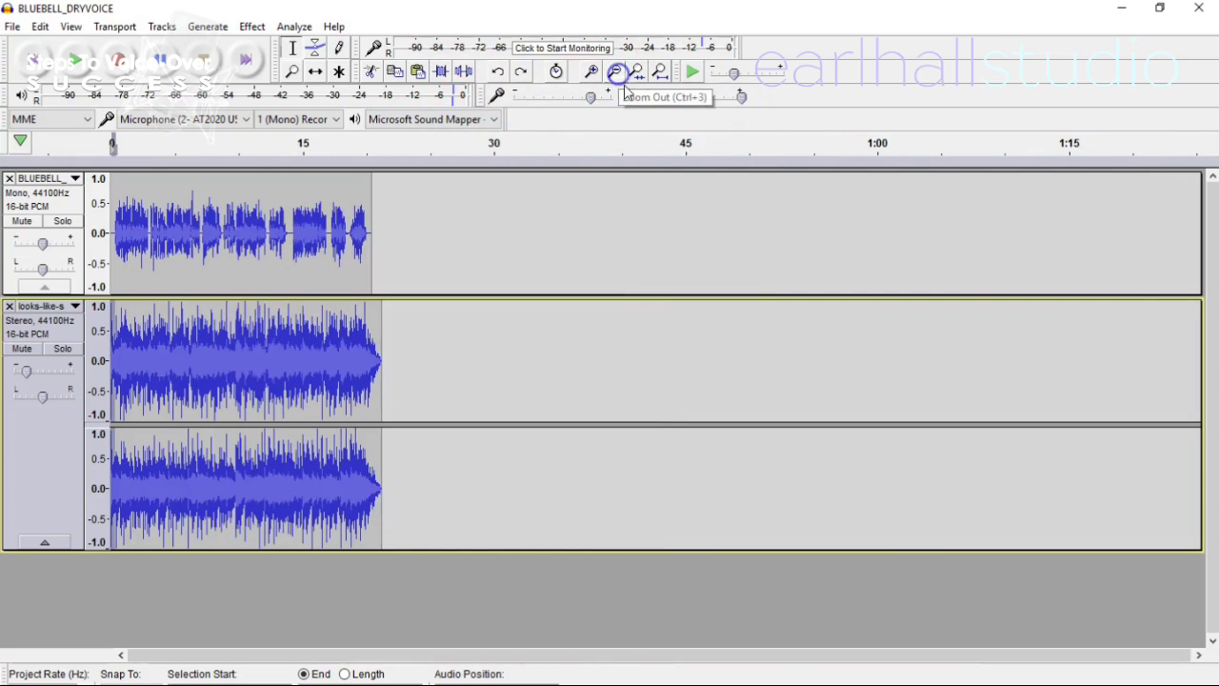
pyautogui.click(13, 27)
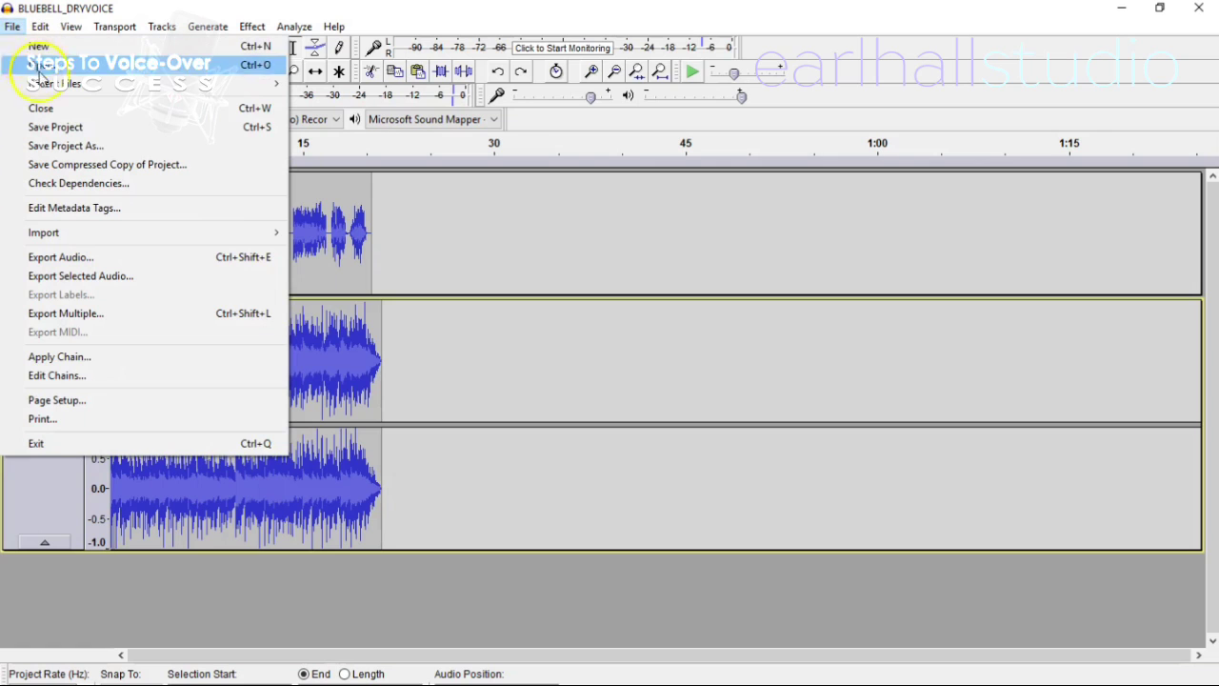
pyautogui.moveTo(153, 235)
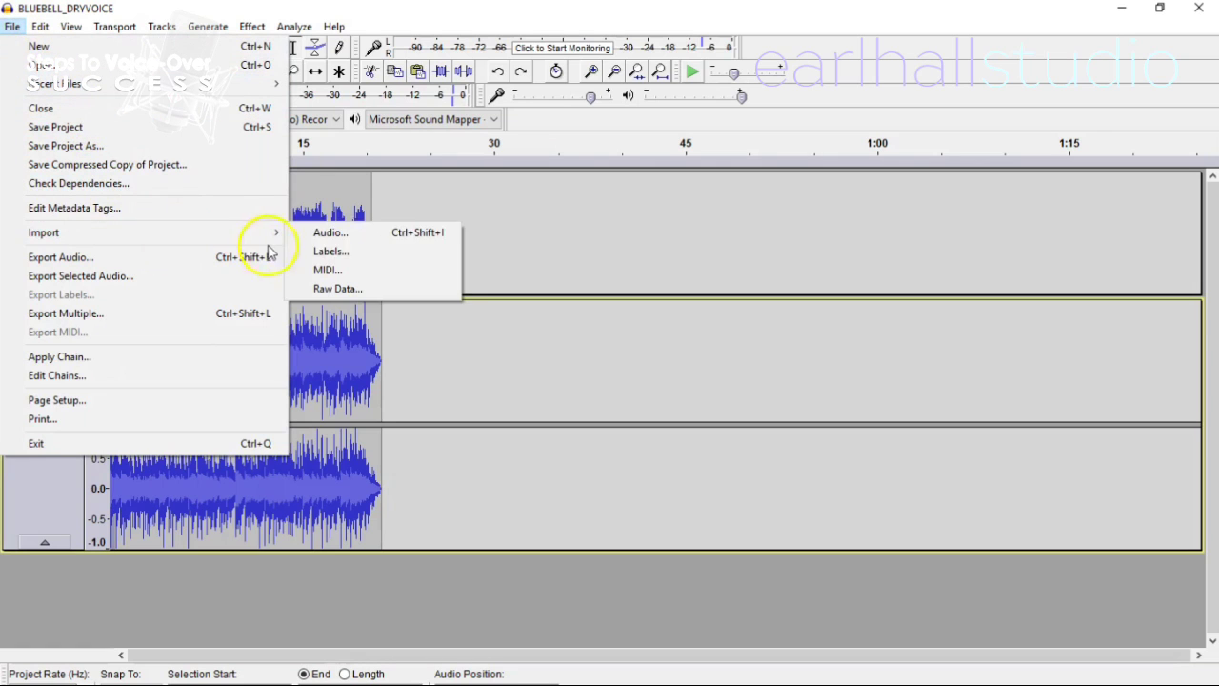
pyautogui.click(320, 234)
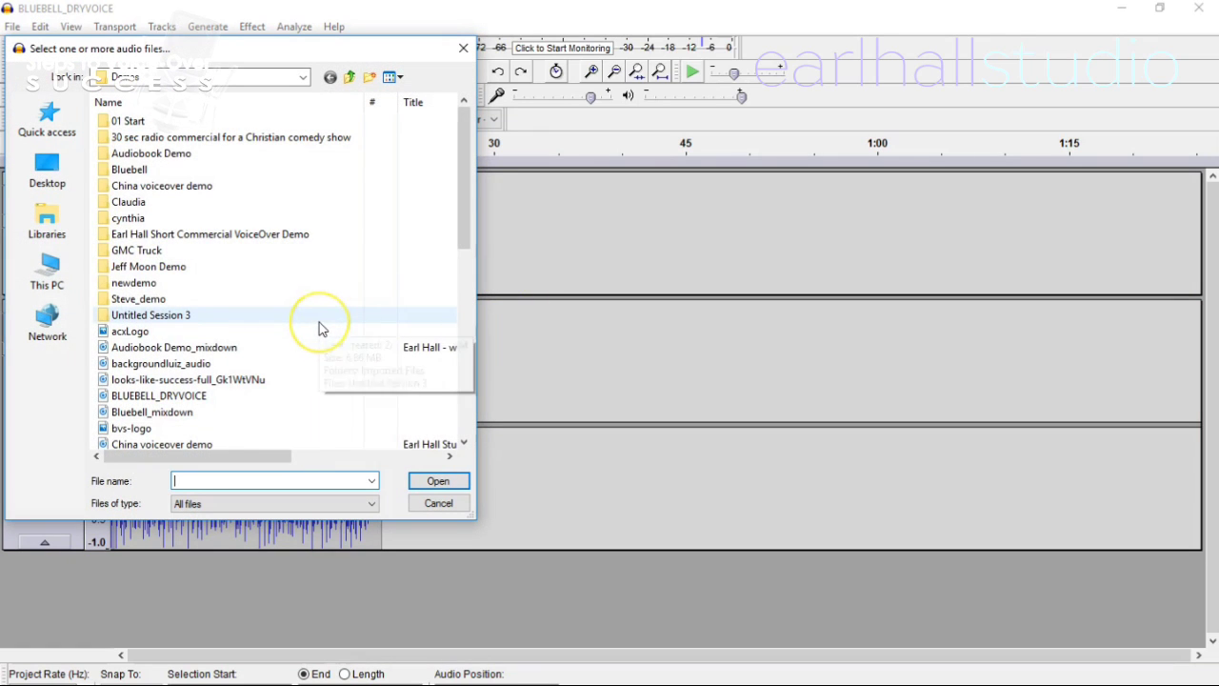
pyautogui.scroll(-2, 320, 327)
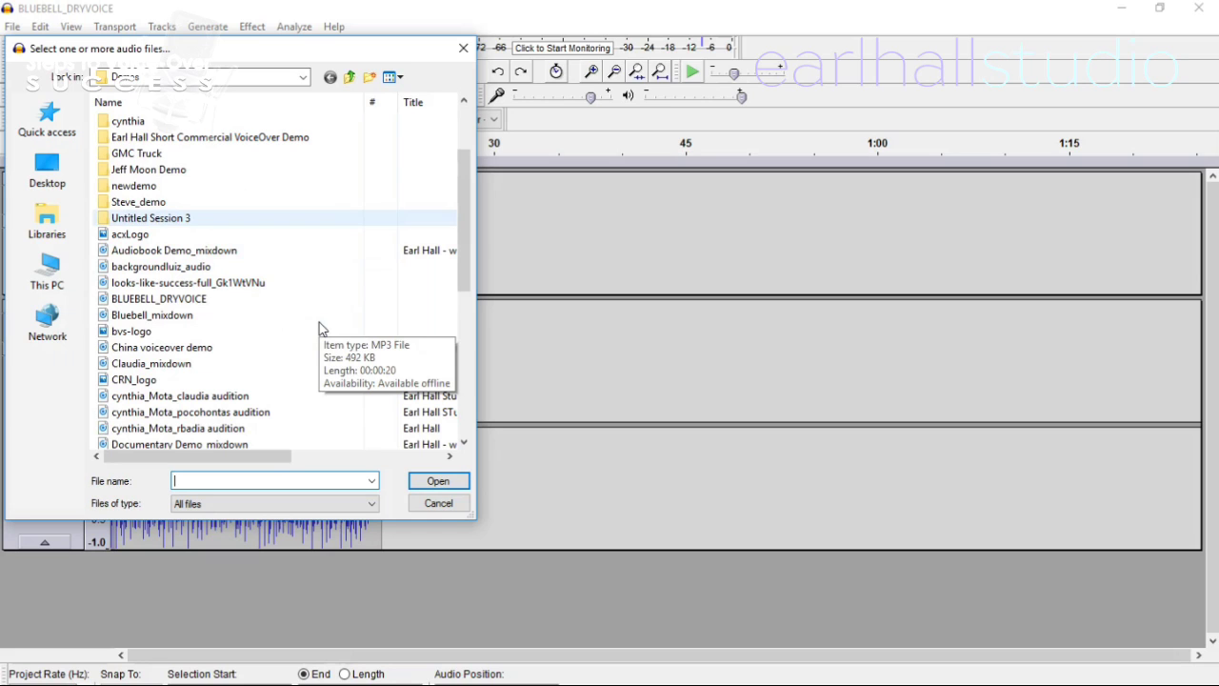
pyautogui.scroll(-1, 320, 328)
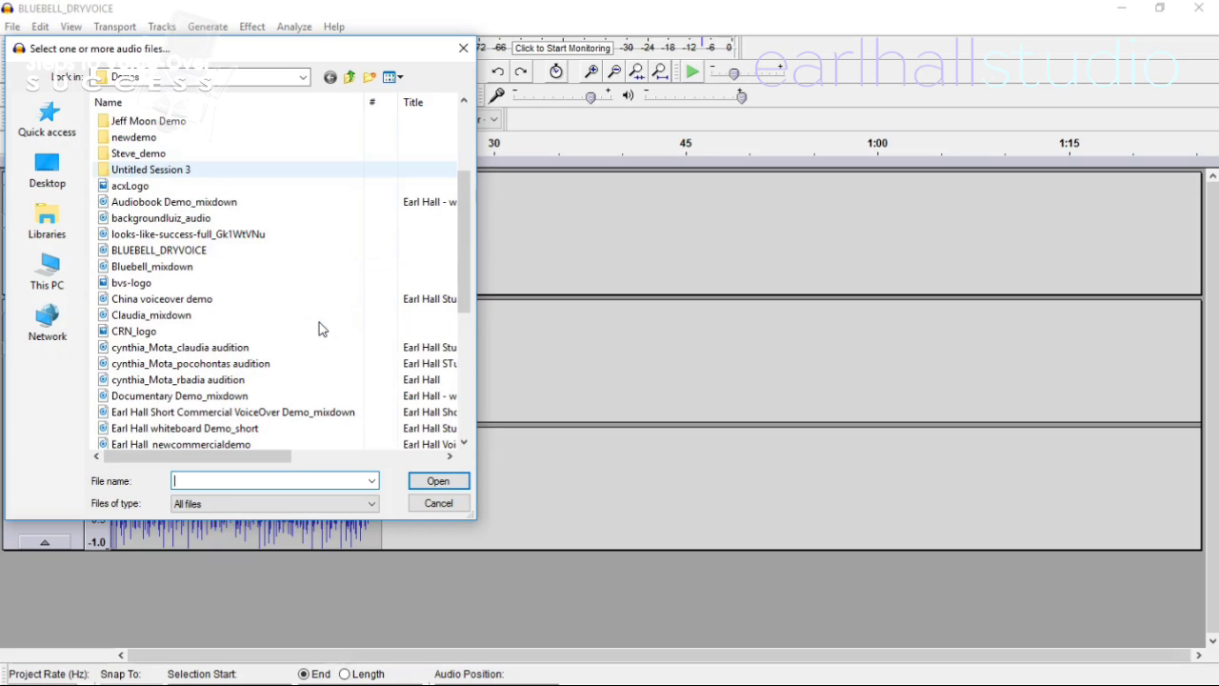
pyautogui.scroll(-1, 320, 328)
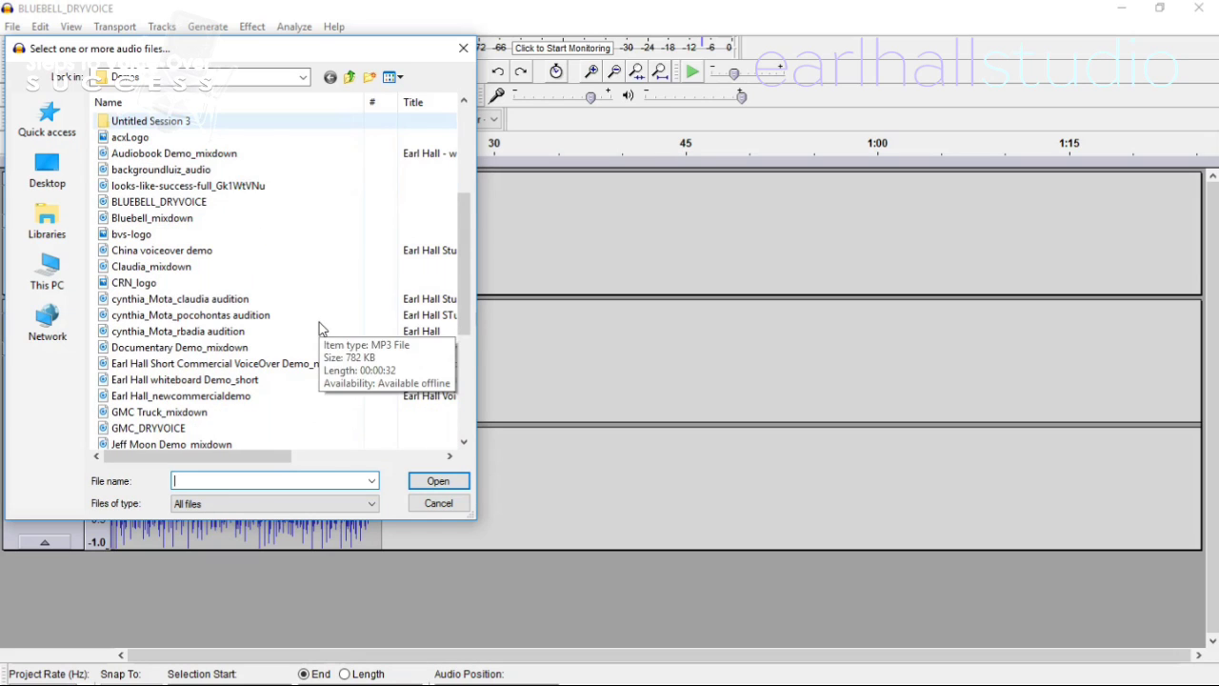
pyautogui.click(175, 430)
pyautogui.doubleClick(175, 429)
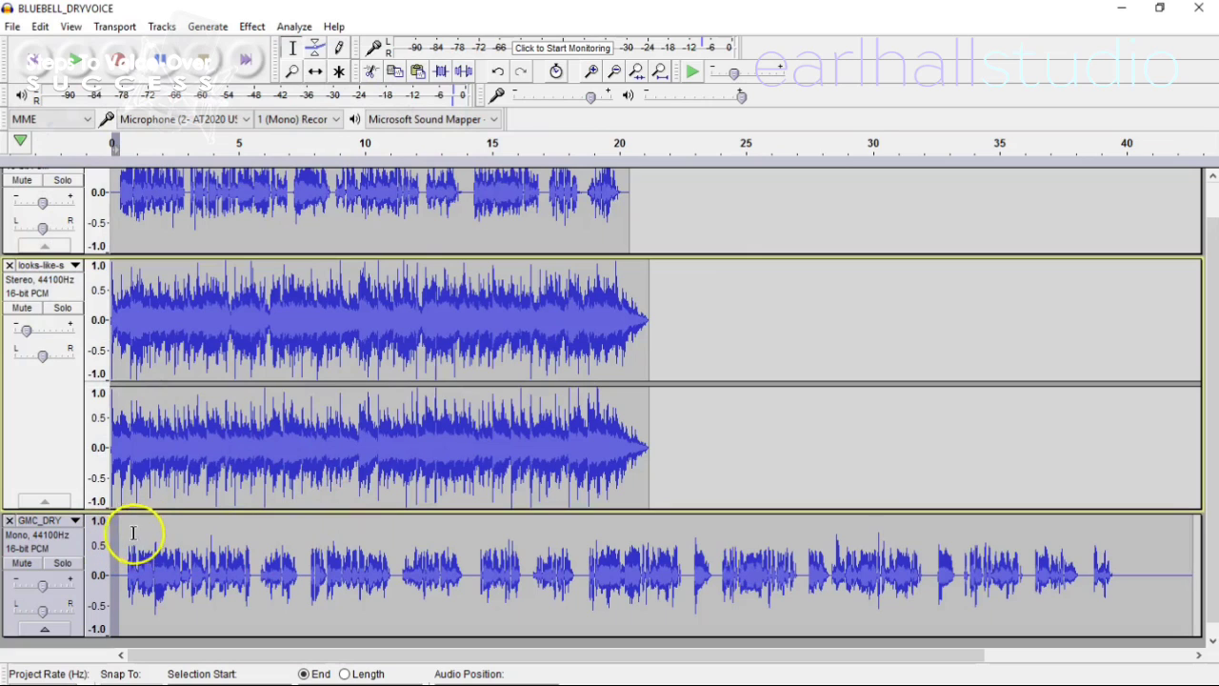
# Move the GMC_DRYVOICE clip with the Time Shift Tool so it starts at about 21 seconds, where the music ends
pyautogui.click(314, 72)
pyautogui.moveTo(255, 610); pyautogui.dragTo(785, 567)
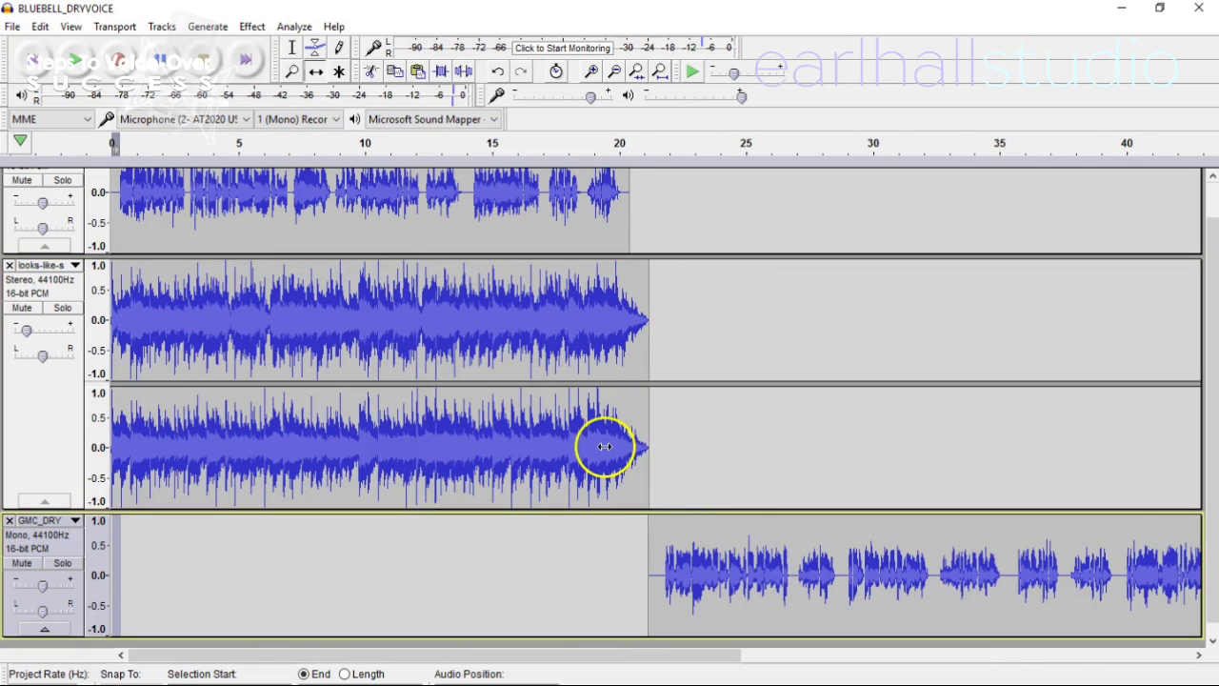
pyautogui.click(680, 345)
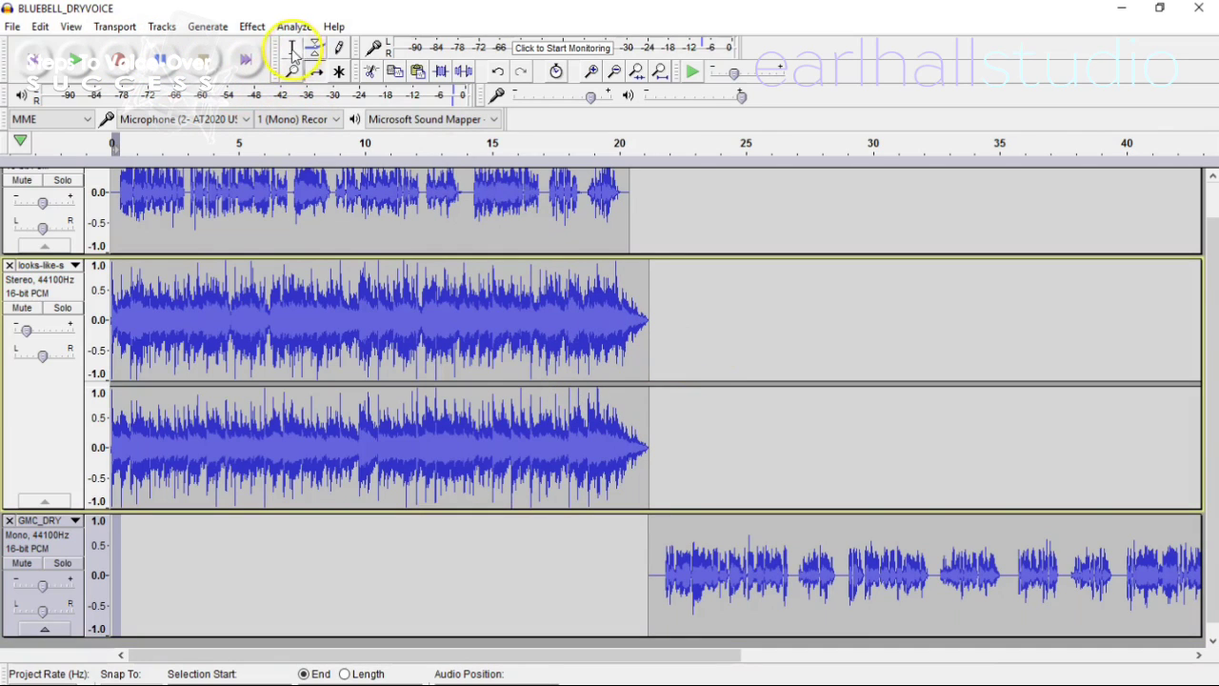
pyautogui.click(315, 72)
pyautogui.moveTo(680, 569)
pyautogui.mouseDown()
pyautogui.moveTo(518, 560)
pyautogui.moveTo(680, 567)
pyautogui.mouseUp()
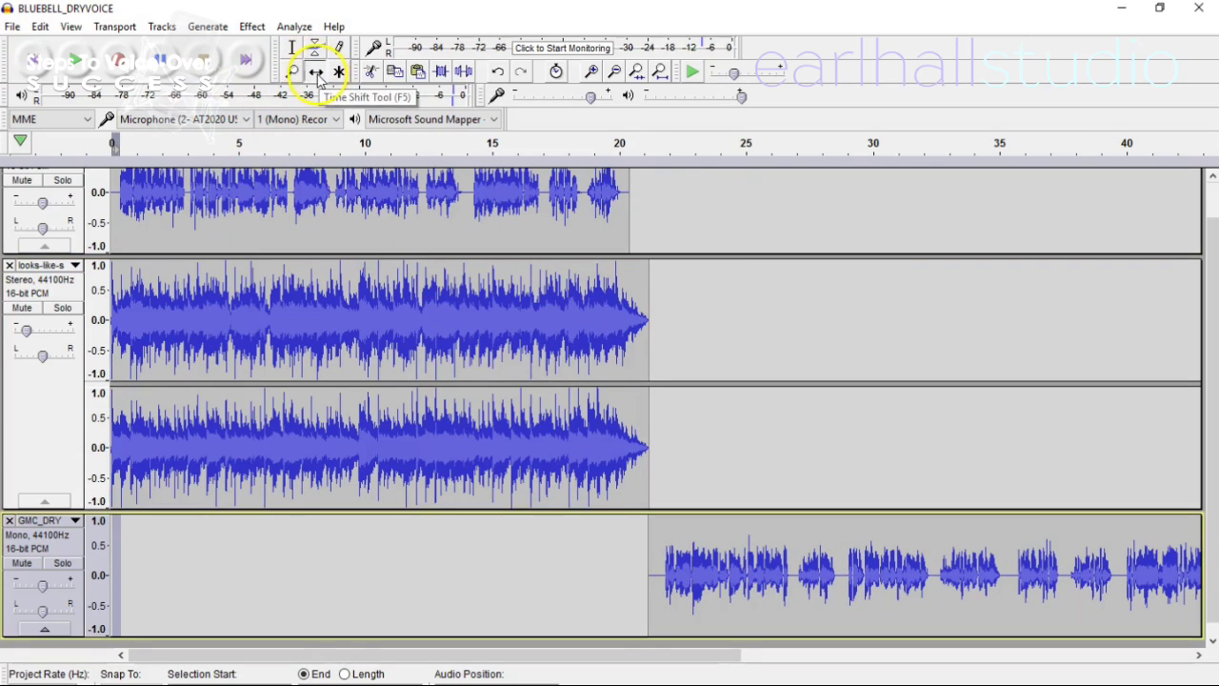
# Select a short stretch of the GMC voice-over around 24 seconds with the Selection Tool, and clear the selection
pyautogui.click(290, 50)
pyautogui.click(293, 56)
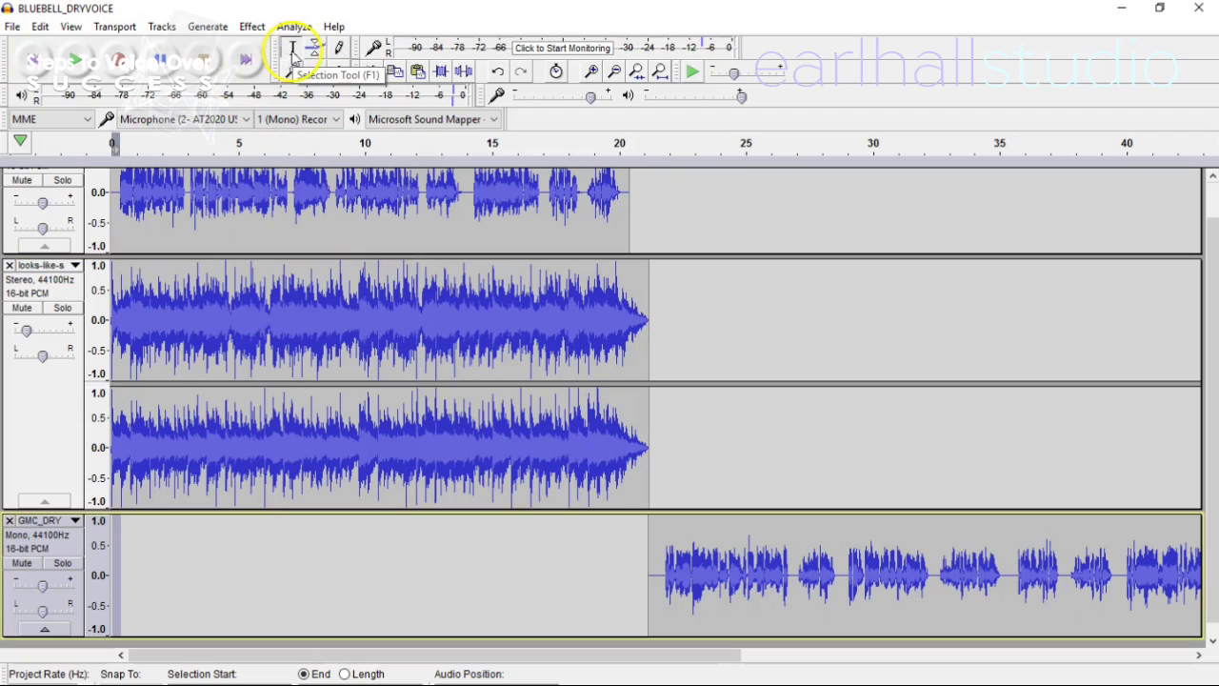
pyautogui.moveTo(709, 572)
pyautogui.mouseDown()
pyautogui.moveTo(889, 571)
pyautogui.moveTo(721, 561)
pyautogui.mouseUp()
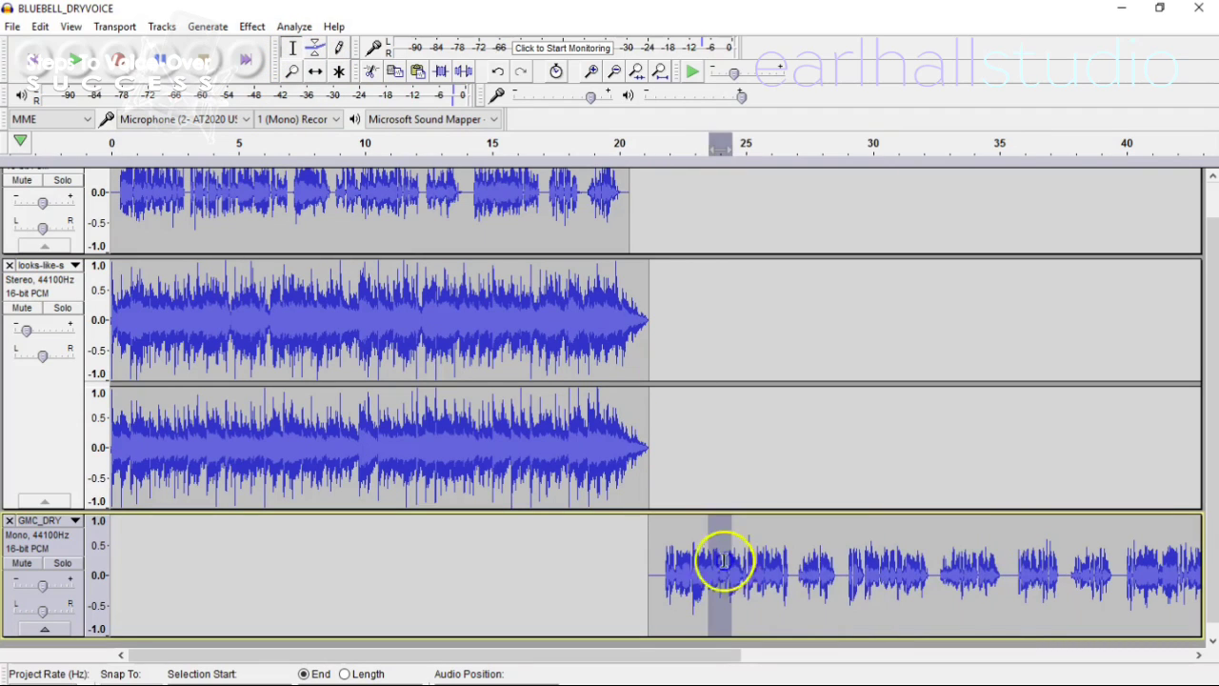
pyautogui.click(614, 560)
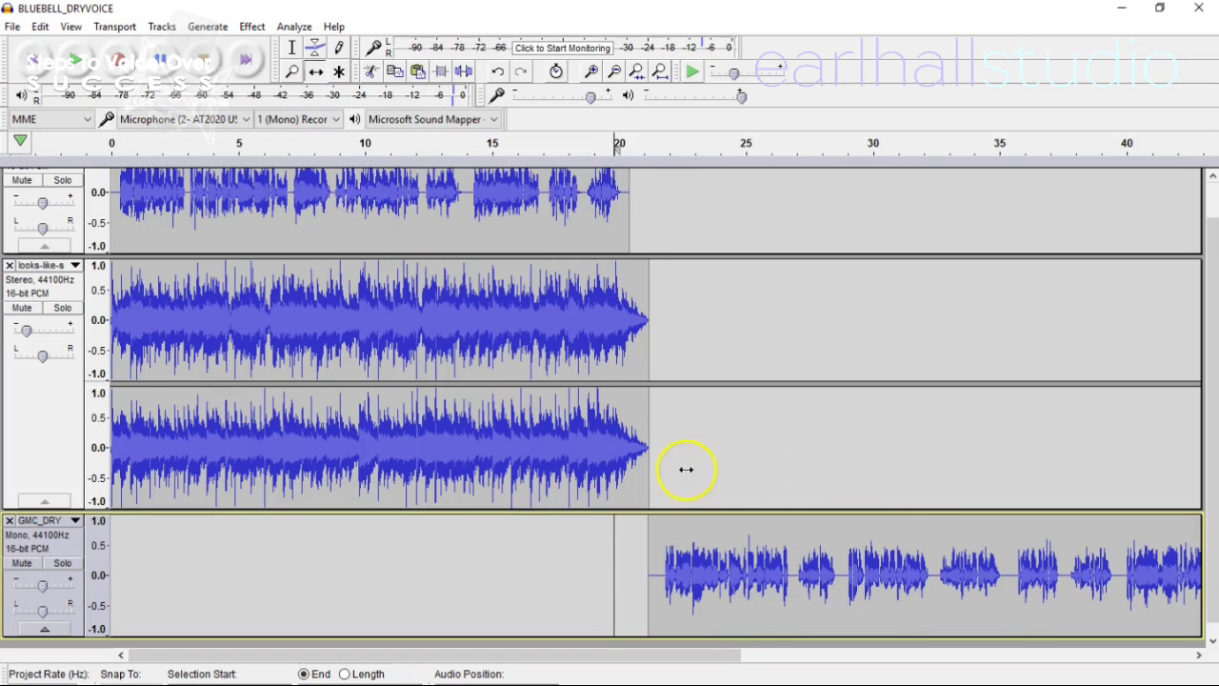
# Start another audio import and search the GMC Truck folder and the Demos file list for a music file
pyautogui.click(12, 27)
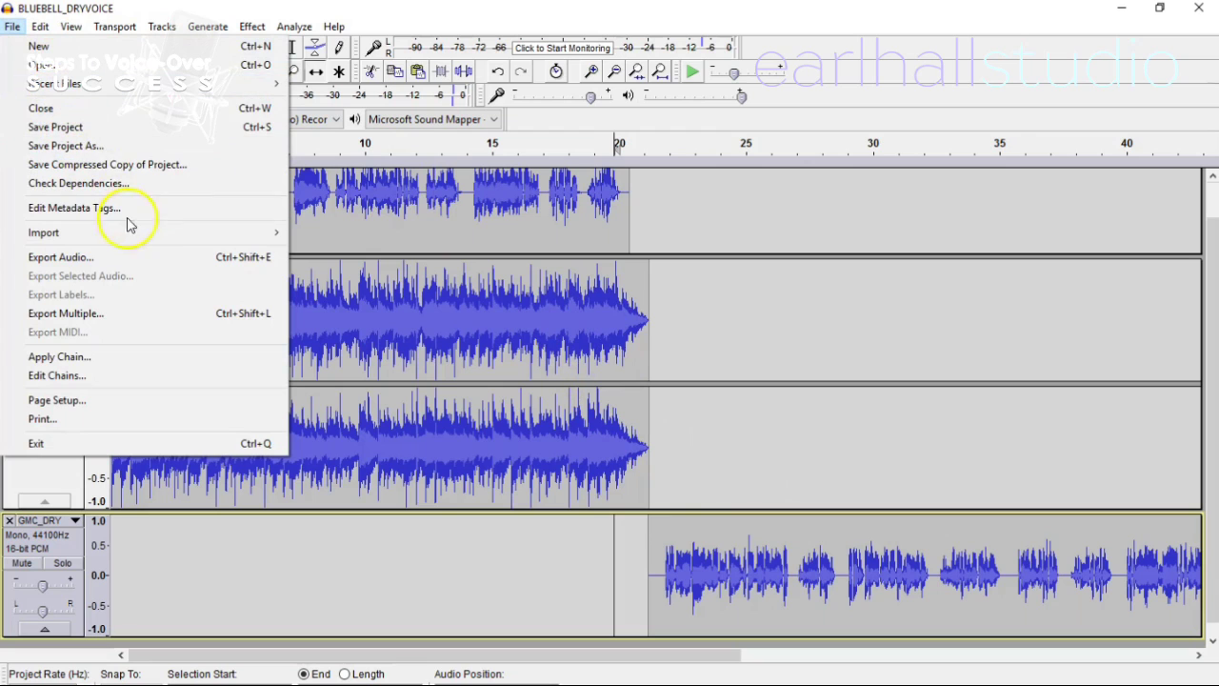
pyautogui.moveTo(197, 236)
pyautogui.click(324, 232)
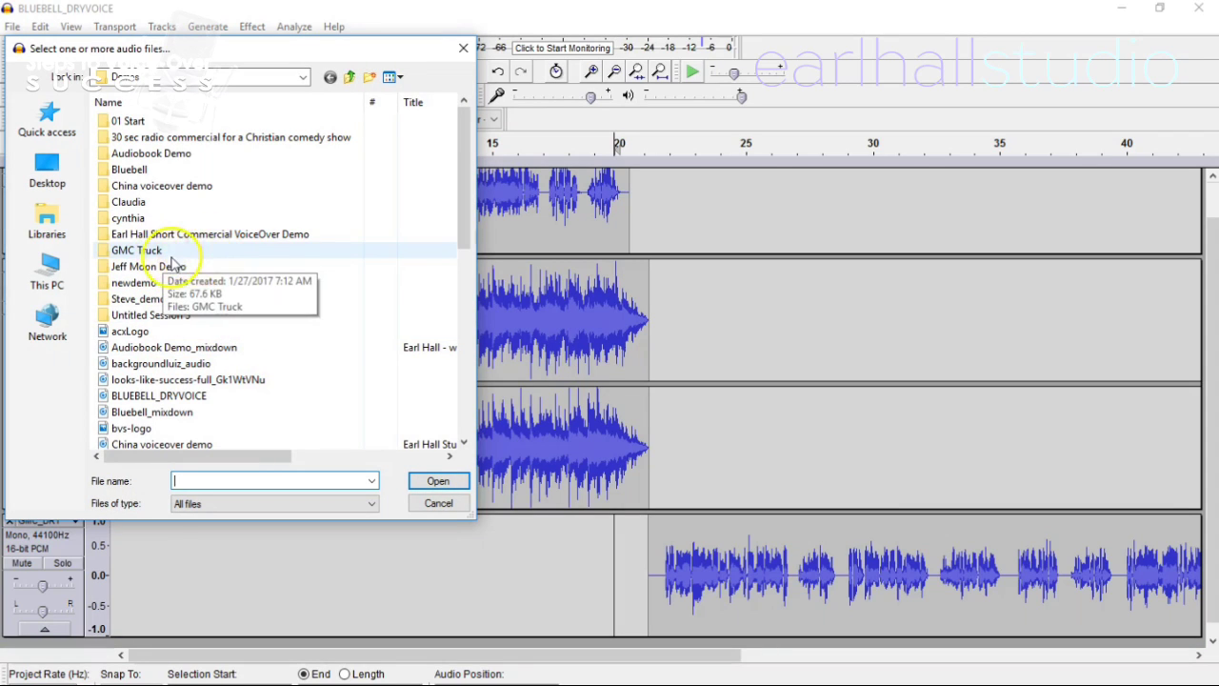
pyautogui.doubleClick(133, 250)
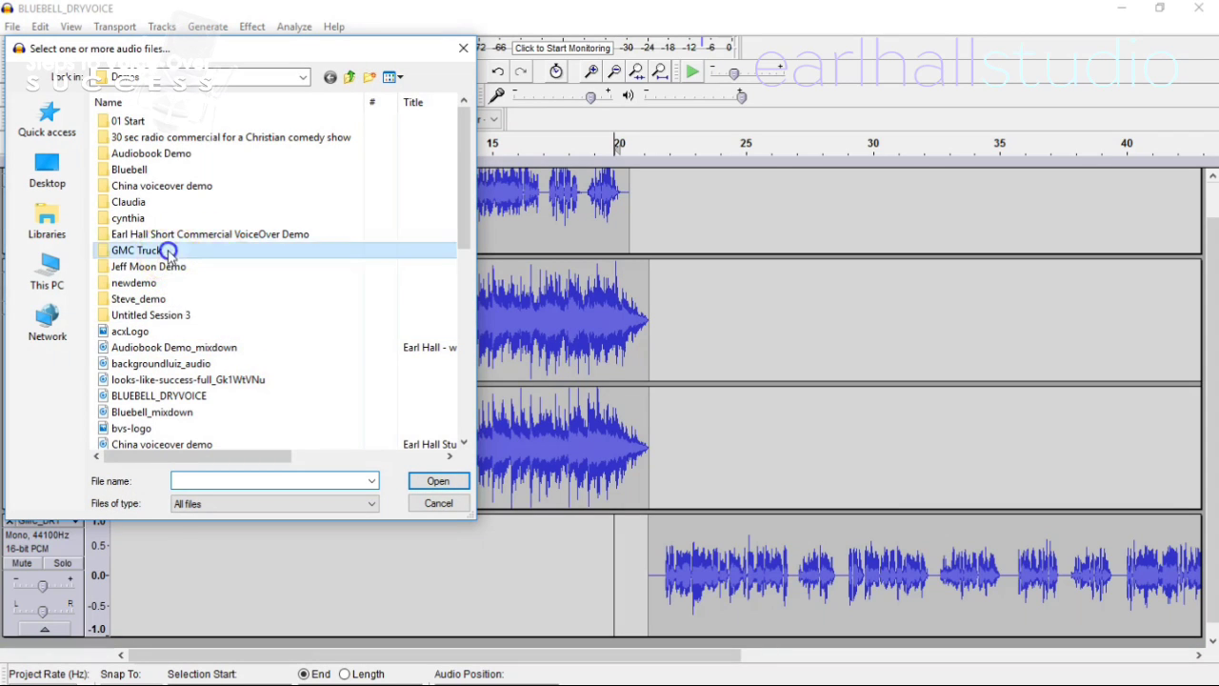
pyautogui.click(350, 78)
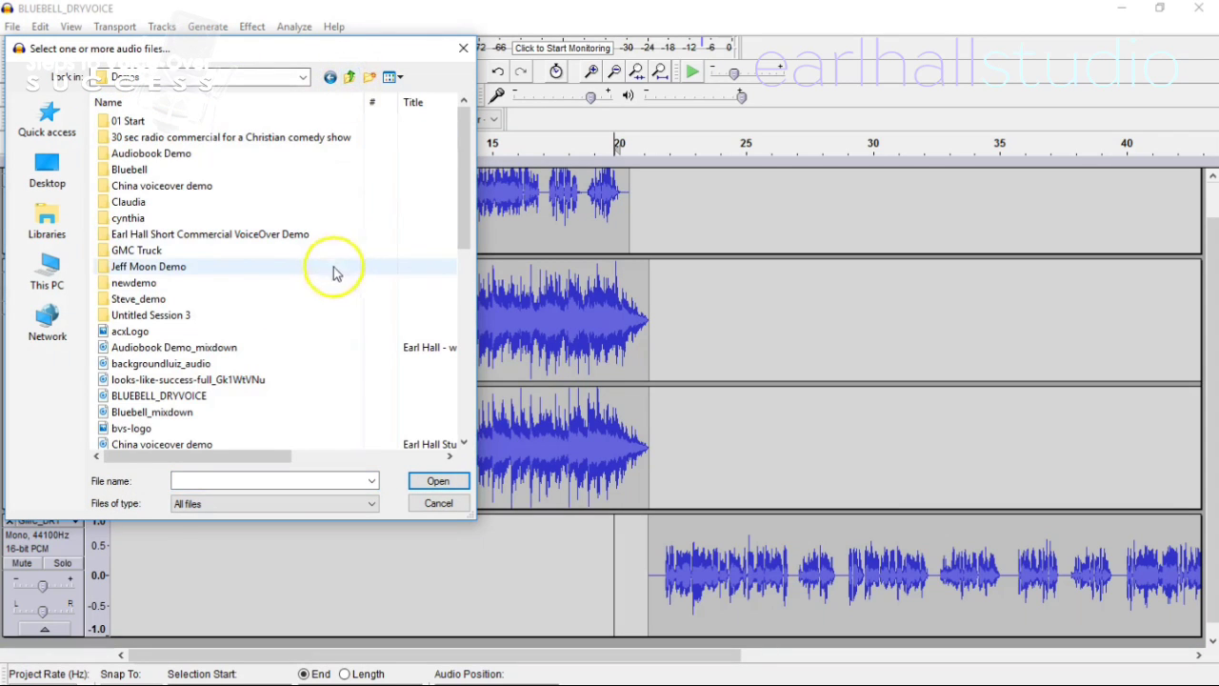
pyautogui.scroll(-4, 259, 357)
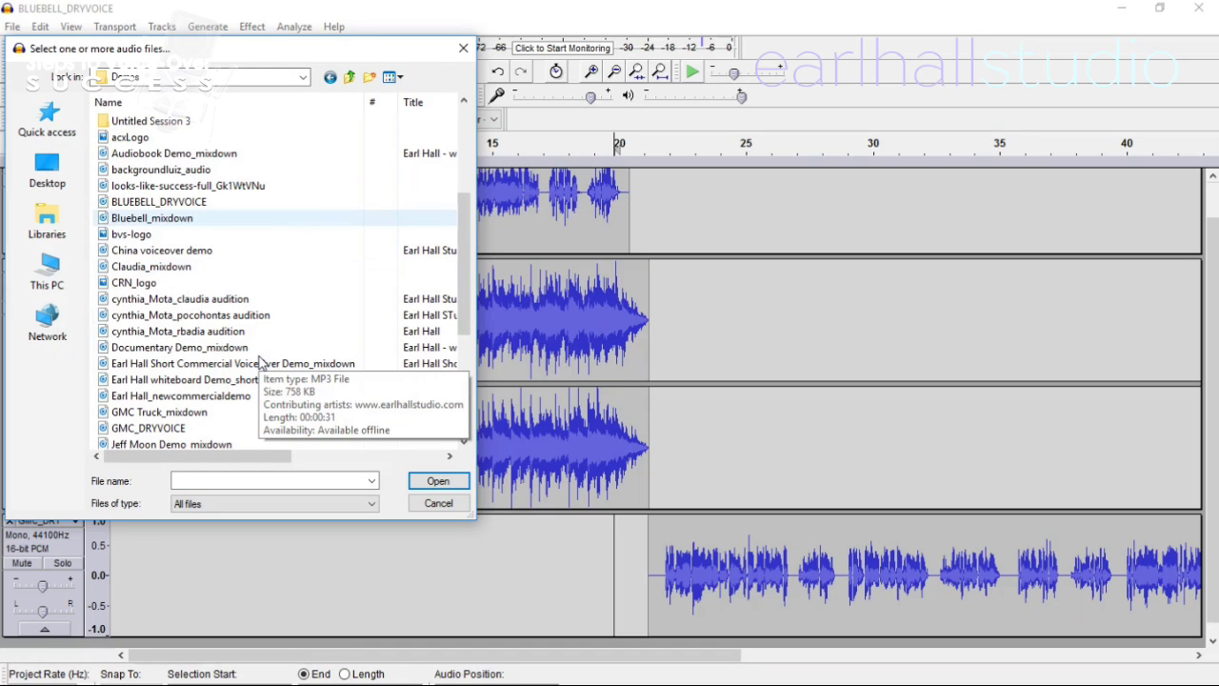
pyautogui.scroll(-3, 259, 358)
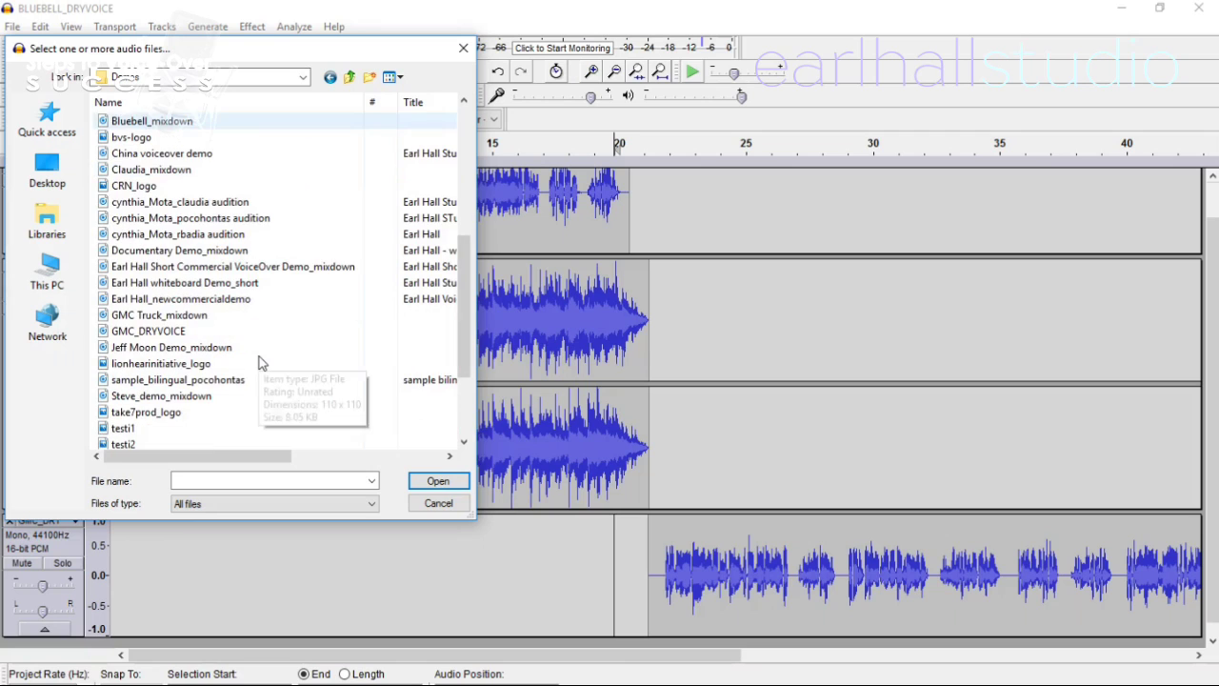
pyautogui.scroll(-2, 259, 357)
pyautogui.scroll(5, 259, 357)
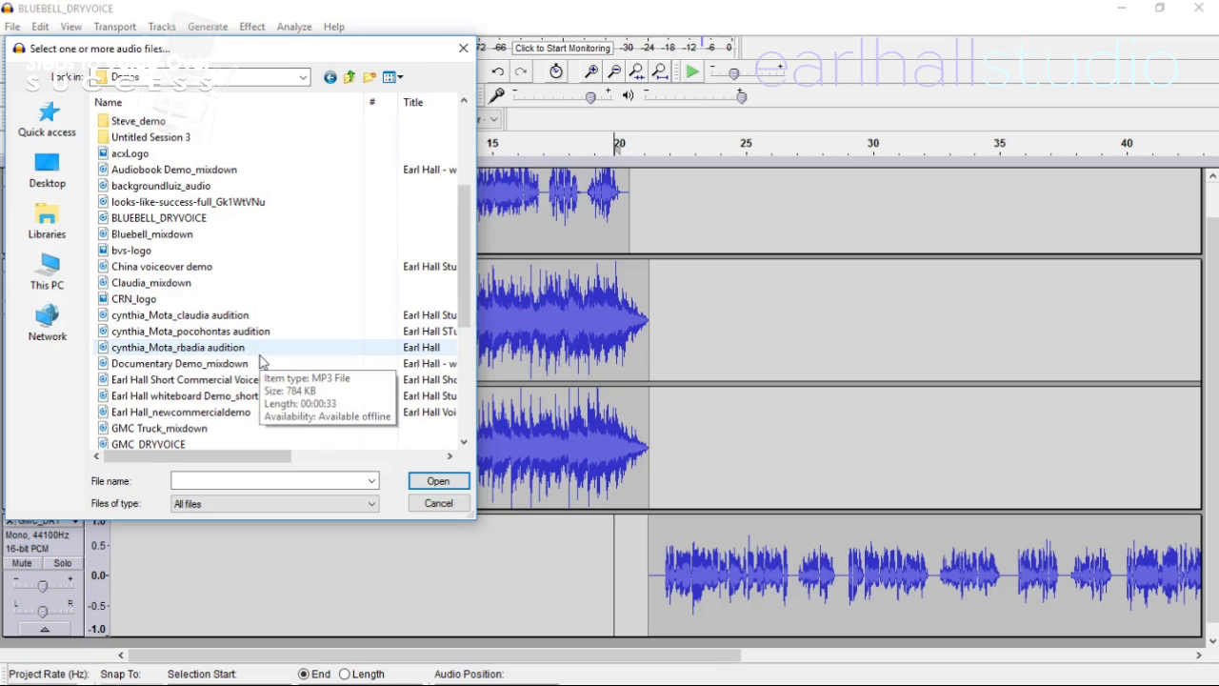
pyautogui.scroll(4, 261, 359)
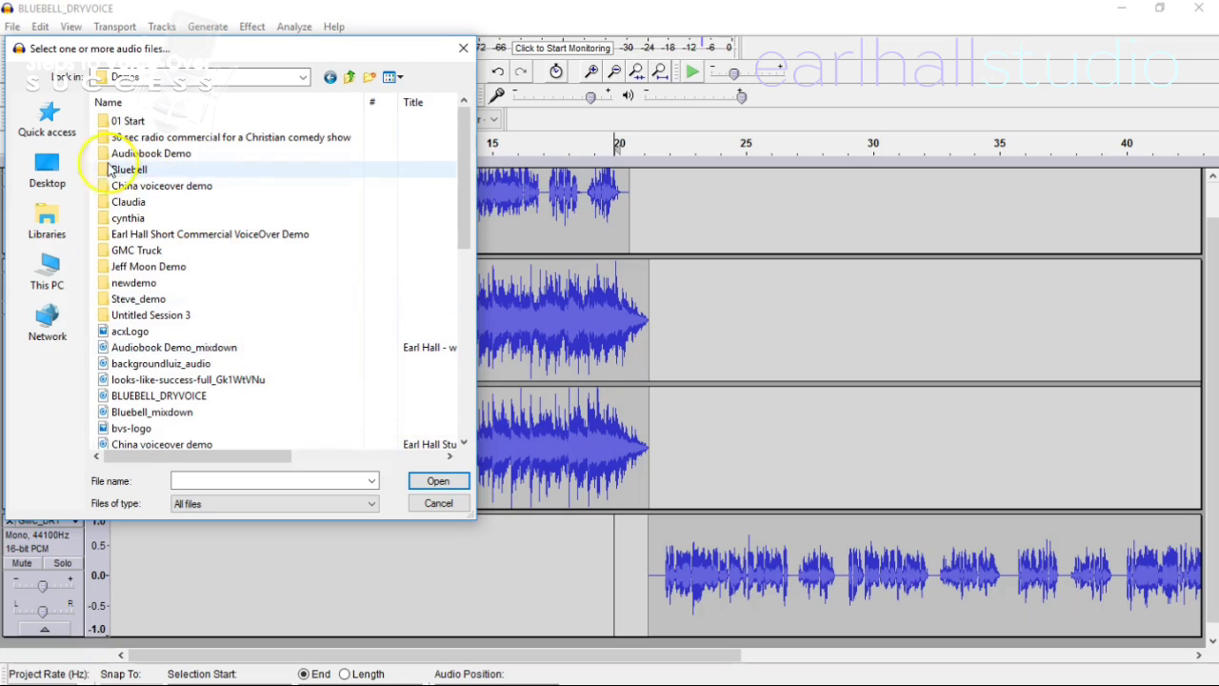
# Browse from the Demos folder up to This PC and open the Downloads folder to find a music file
pyautogui.click(350, 76)
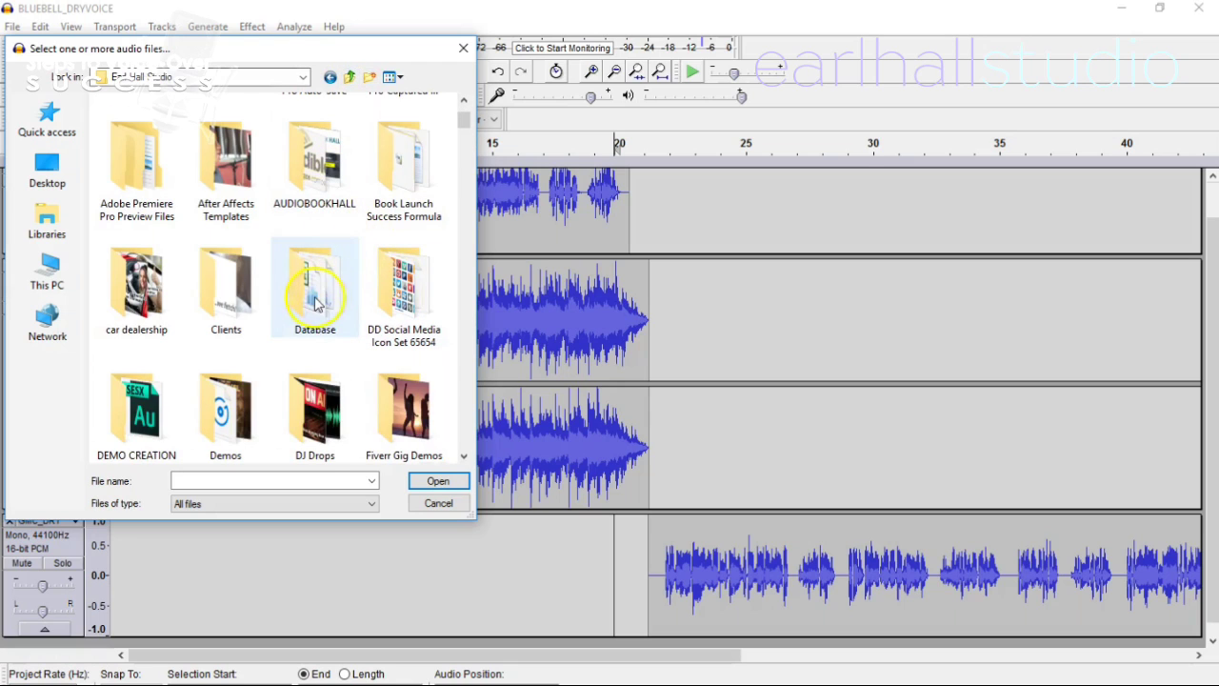
pyautogui.click(352, 80)
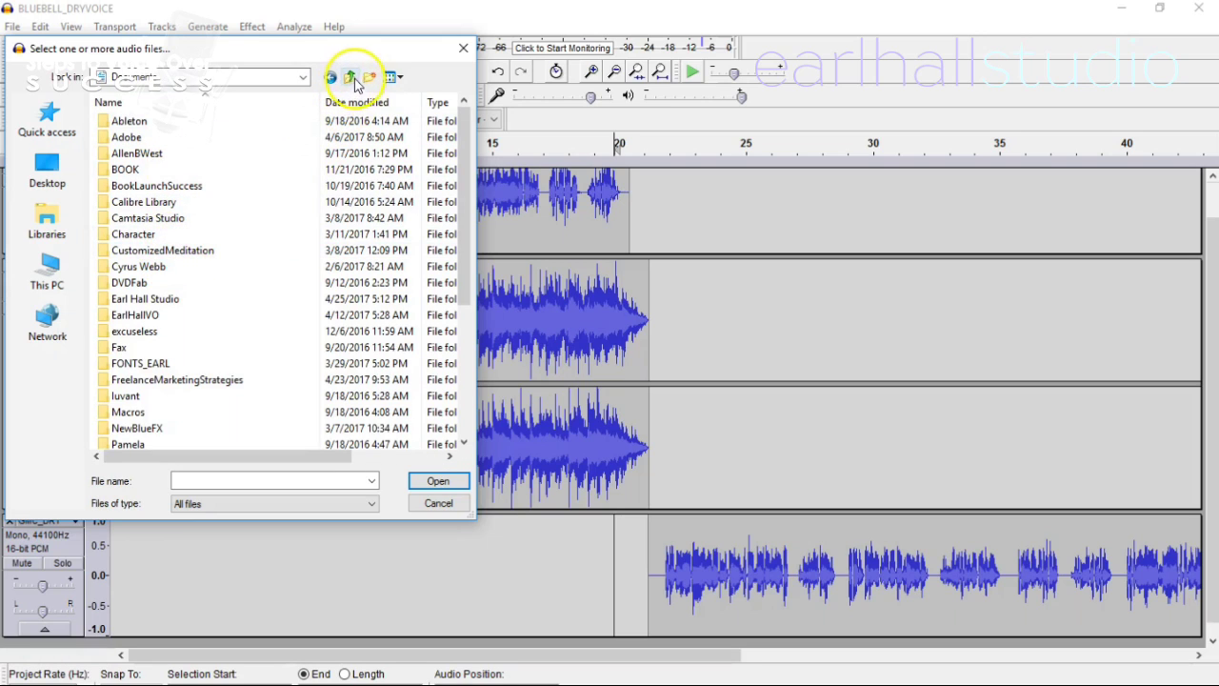
pyautogui.click(349, 78)
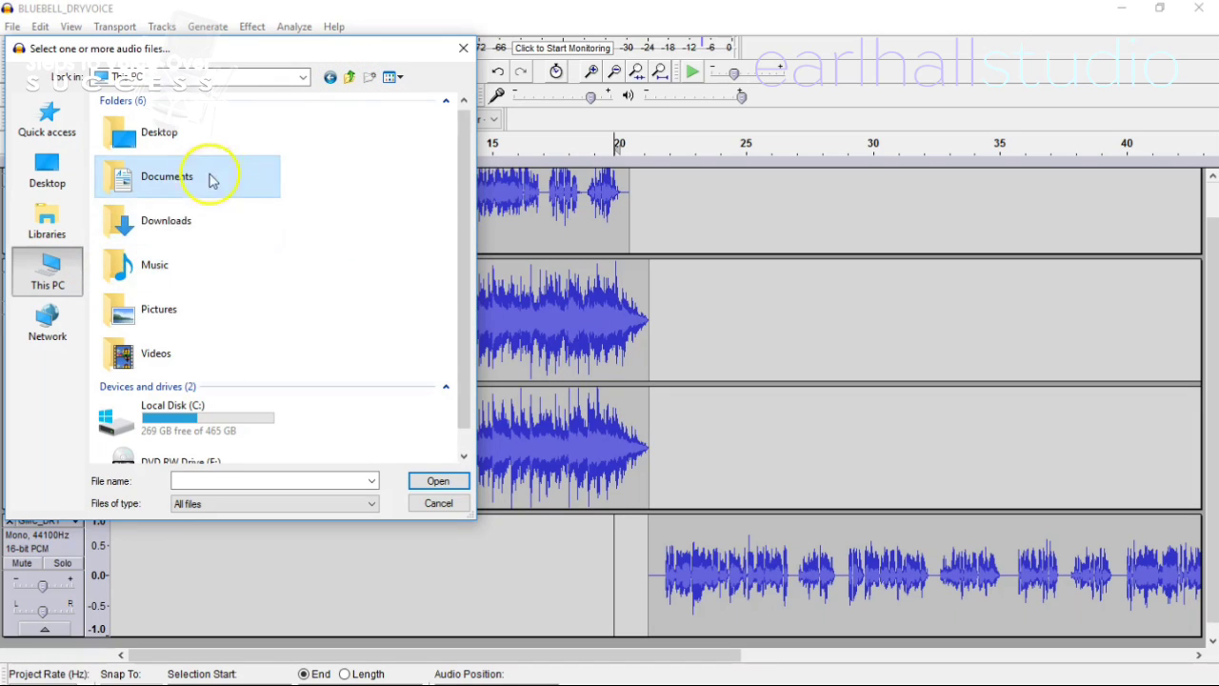
pyautogui.doubleClick(193, 223)
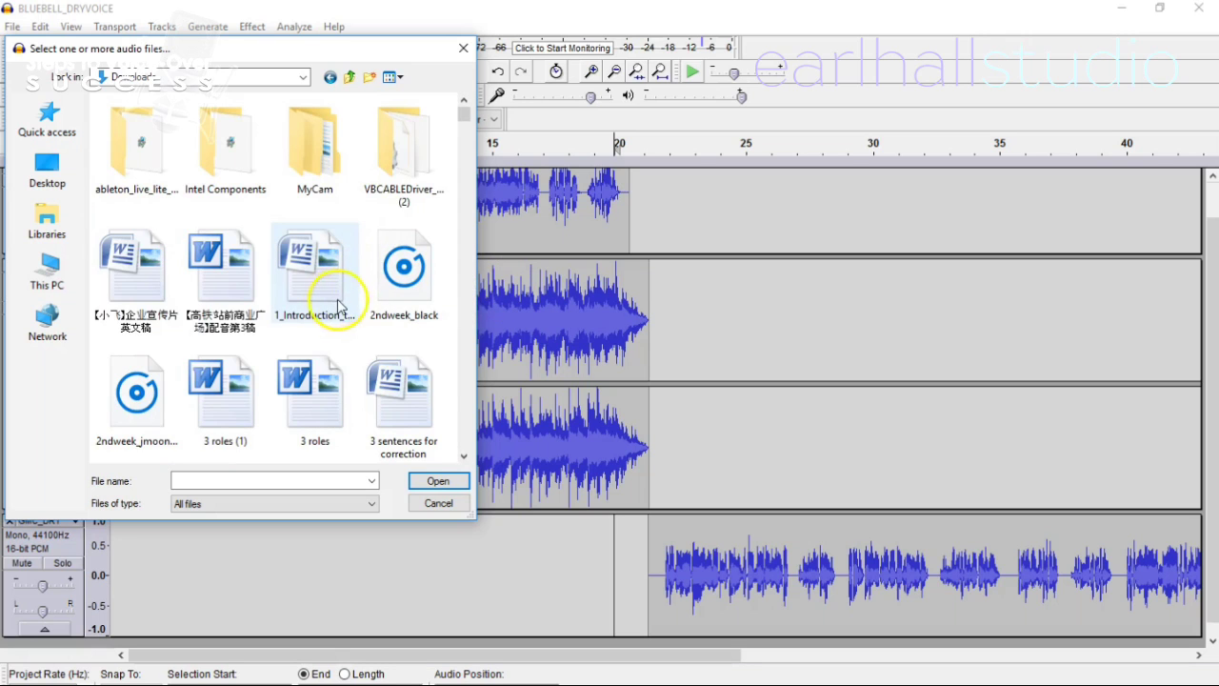
# Find the dangerous-dog music file in the Downloads folder and import it as a new stereo track below the GMC voice-over
pyautogui.scroll(-15, 341, 307)
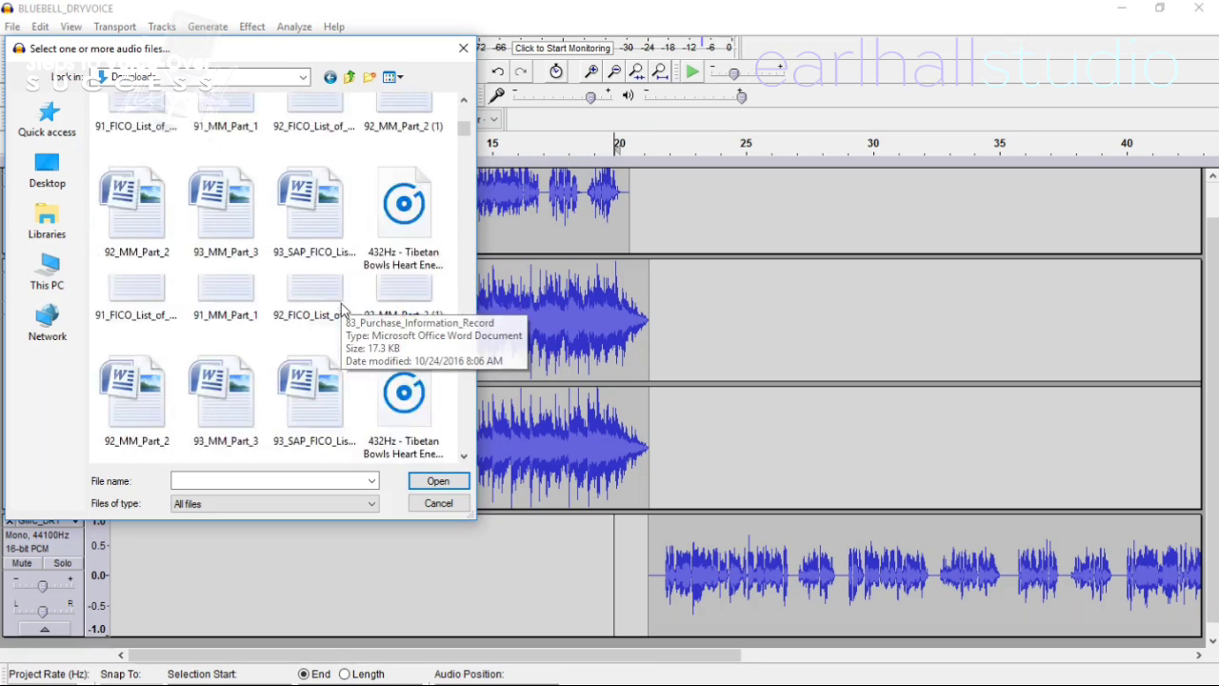
pyautogui.scroll(-10, 343, 310)
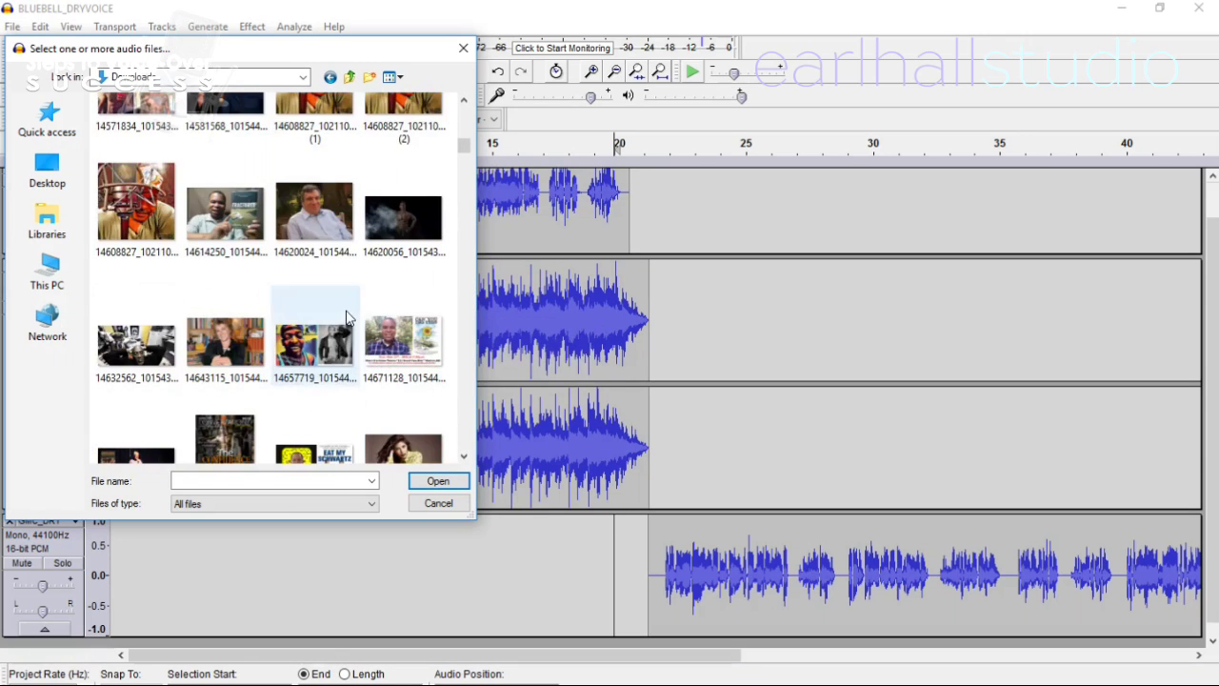
pyautogui.scroll(-10, 347, 318)
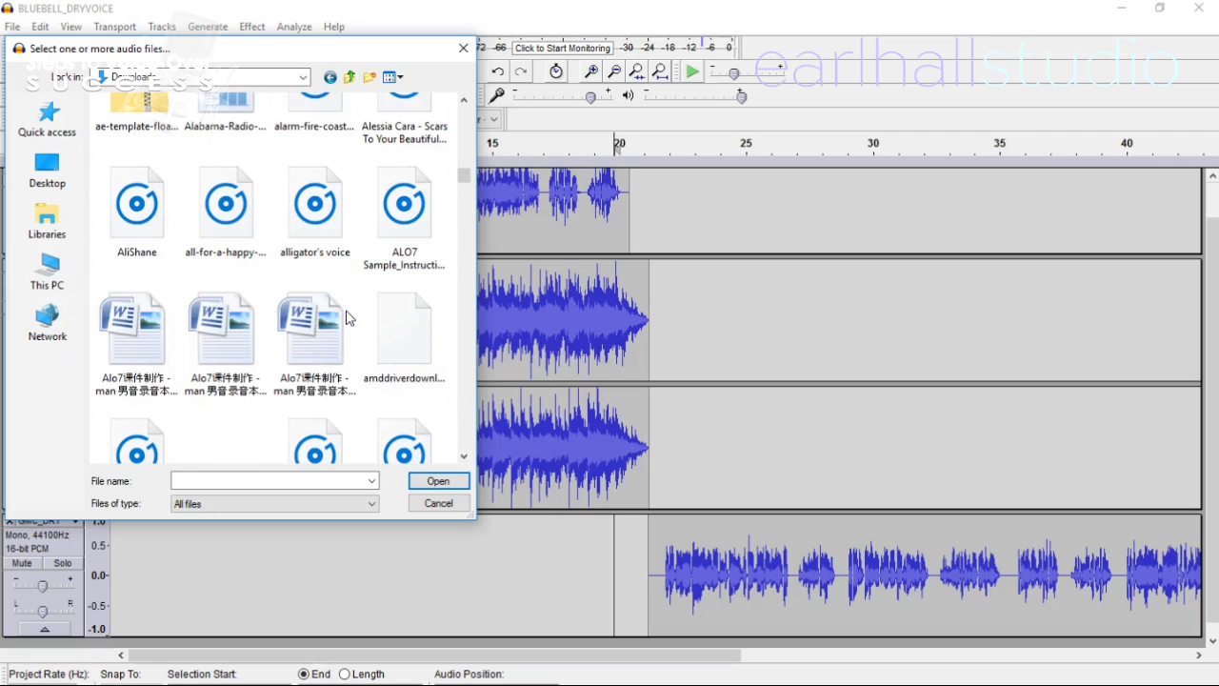
pyautogui.scroll(-5, 320, 327)
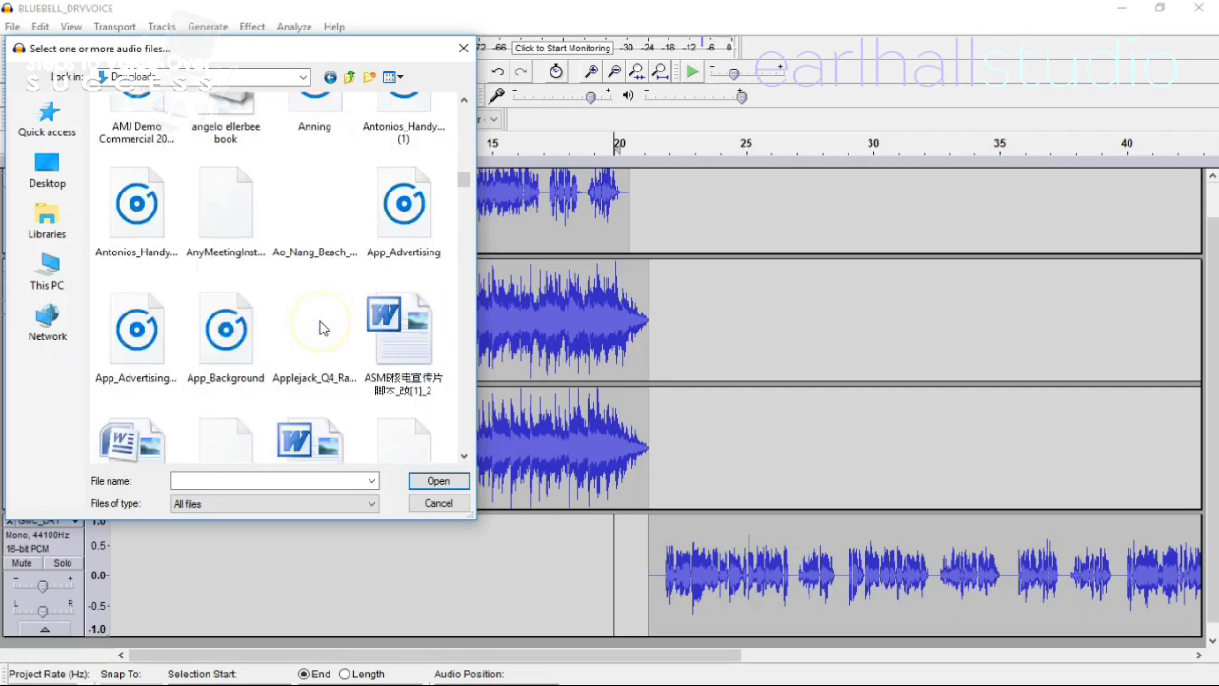
pyautogui.scroll(-6, 321, 327)
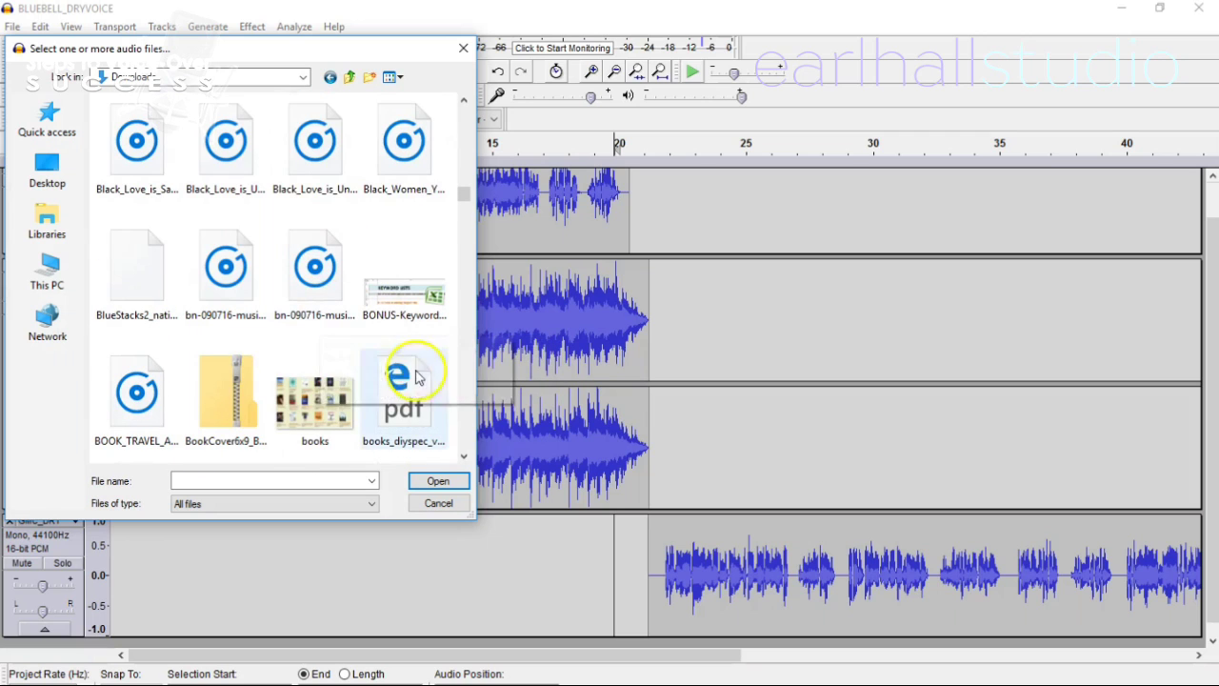
pyautogui.scroll(-12, 384, 368)
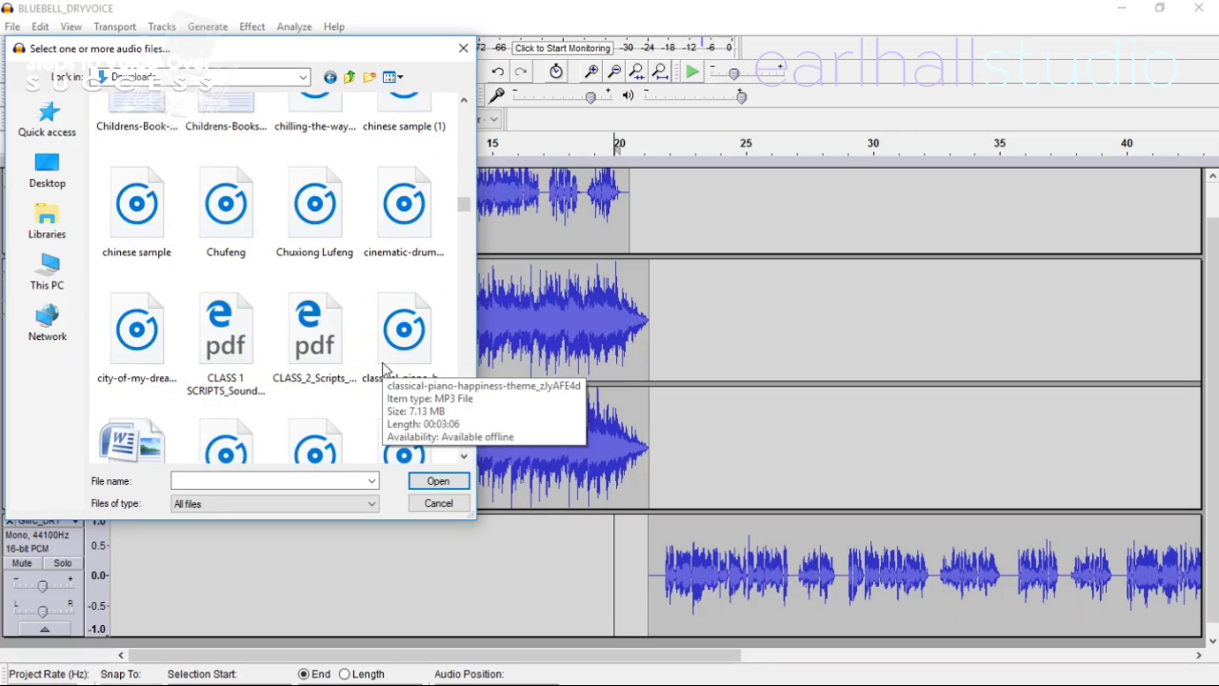
pyautogui.scroll(-10, 385, 367)
pyautogui.scroll(-3, 386, 367)
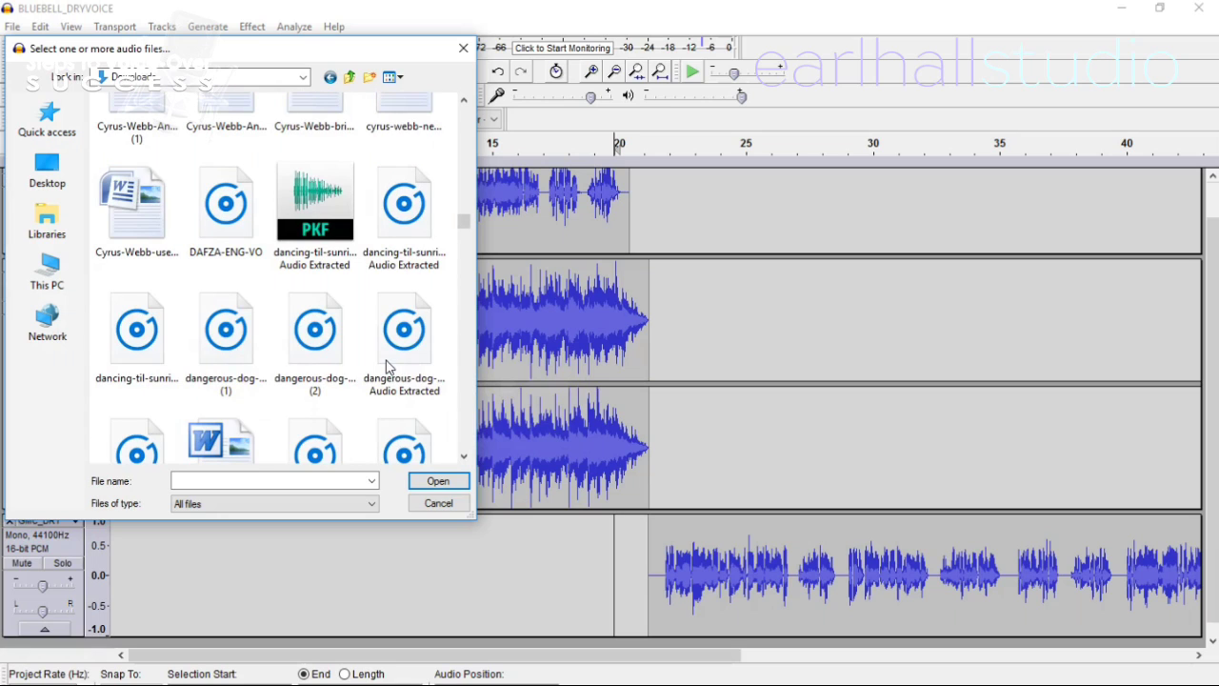
pyautogui.scroll(-2, 313, 324)
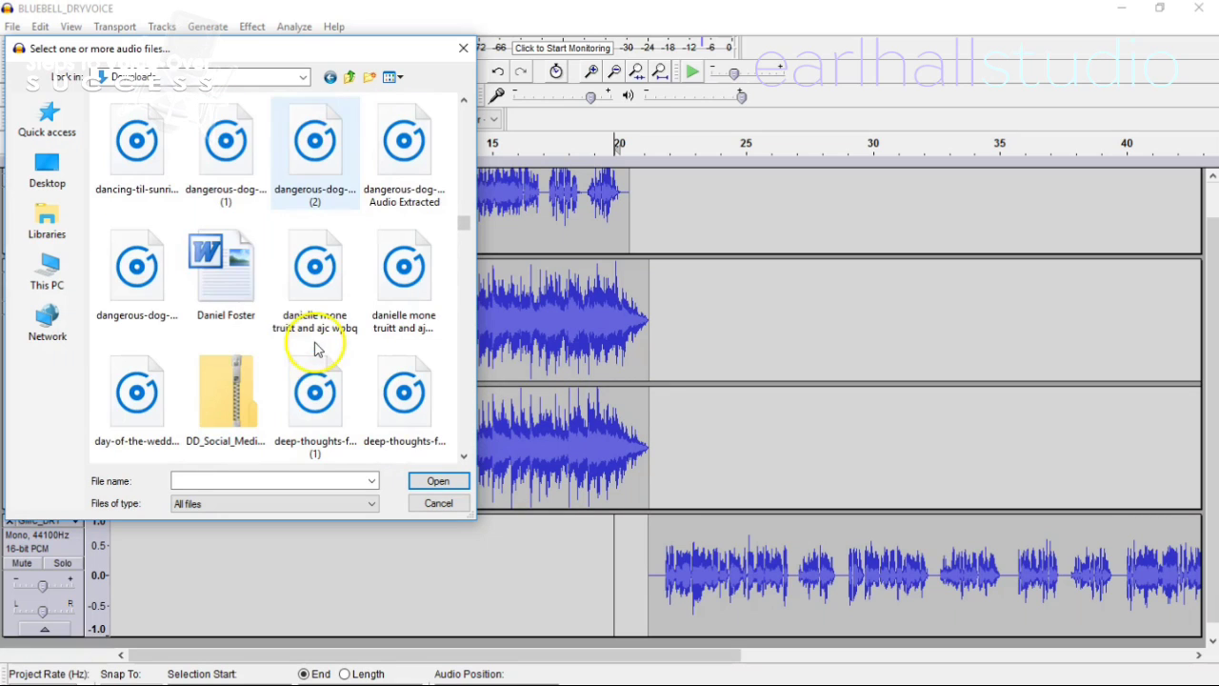
pyautogui.doubleClick(141, 289)
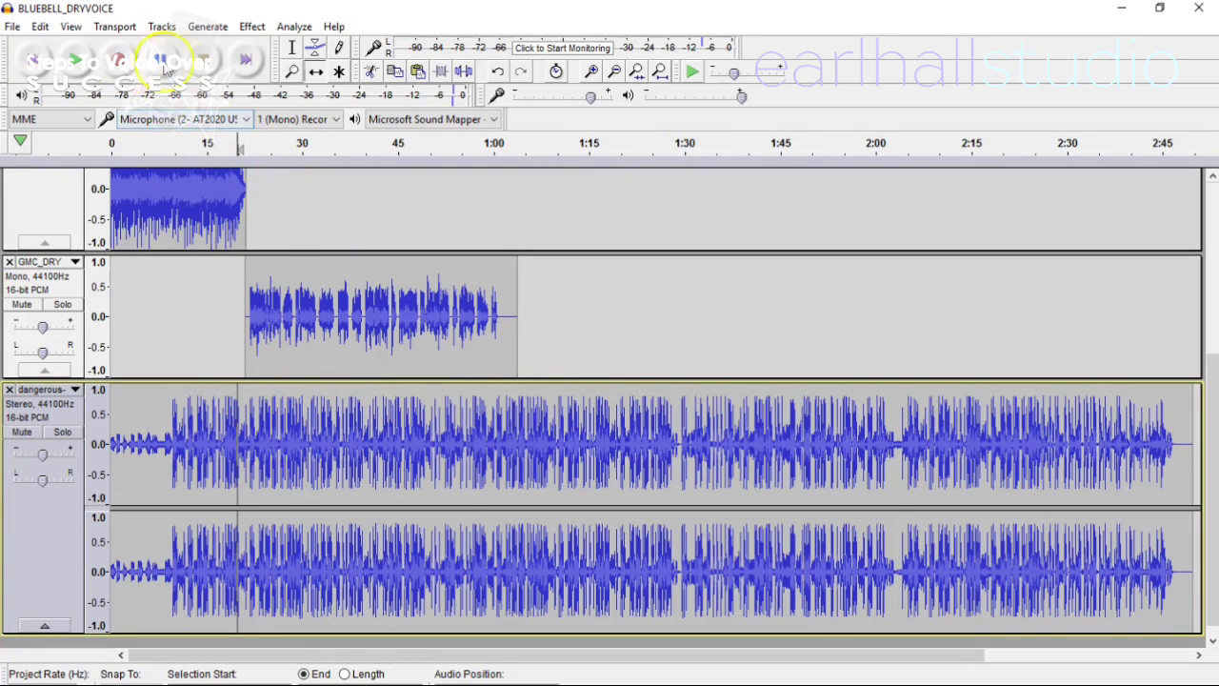
# Shift the dangerous-dog music to start at about 20 seconds and the GMC voice-over at about 32 seconds, and play the passage
pyautogui.moveTo(291, 441); pyautogui.dragTo(420, 396)
pyautogui.moveTo(368, 276); pyautogui.dragTo(444, 283)
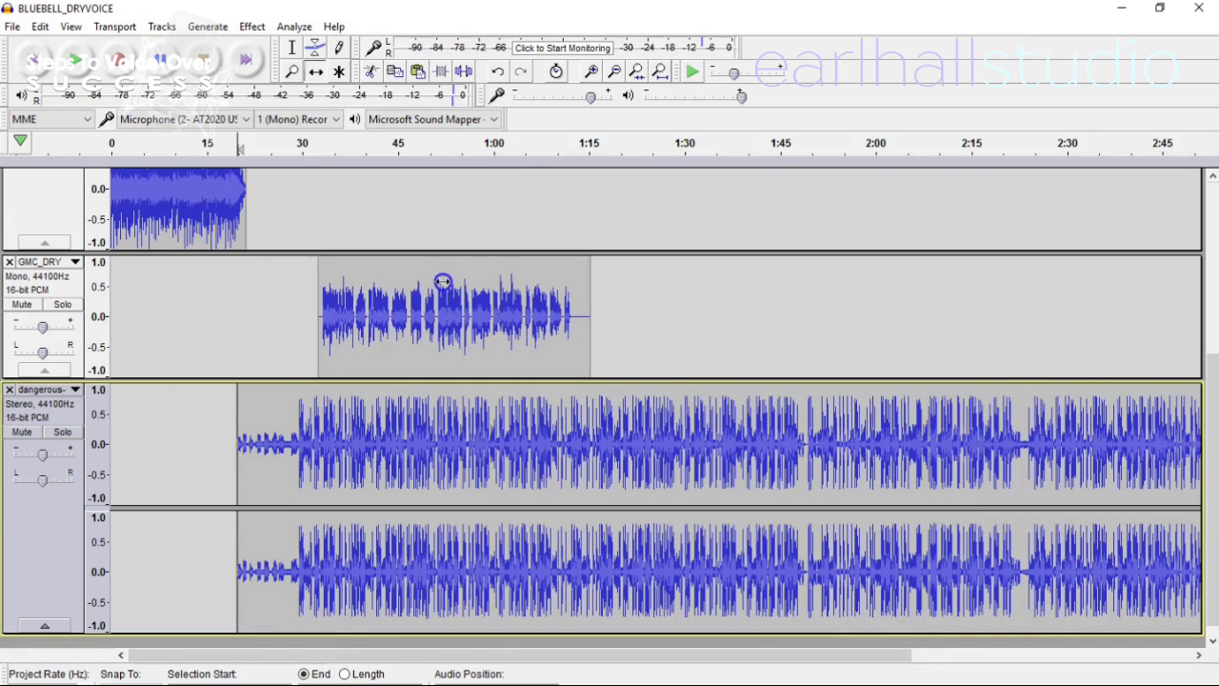
pyautogui.click(88, 68)
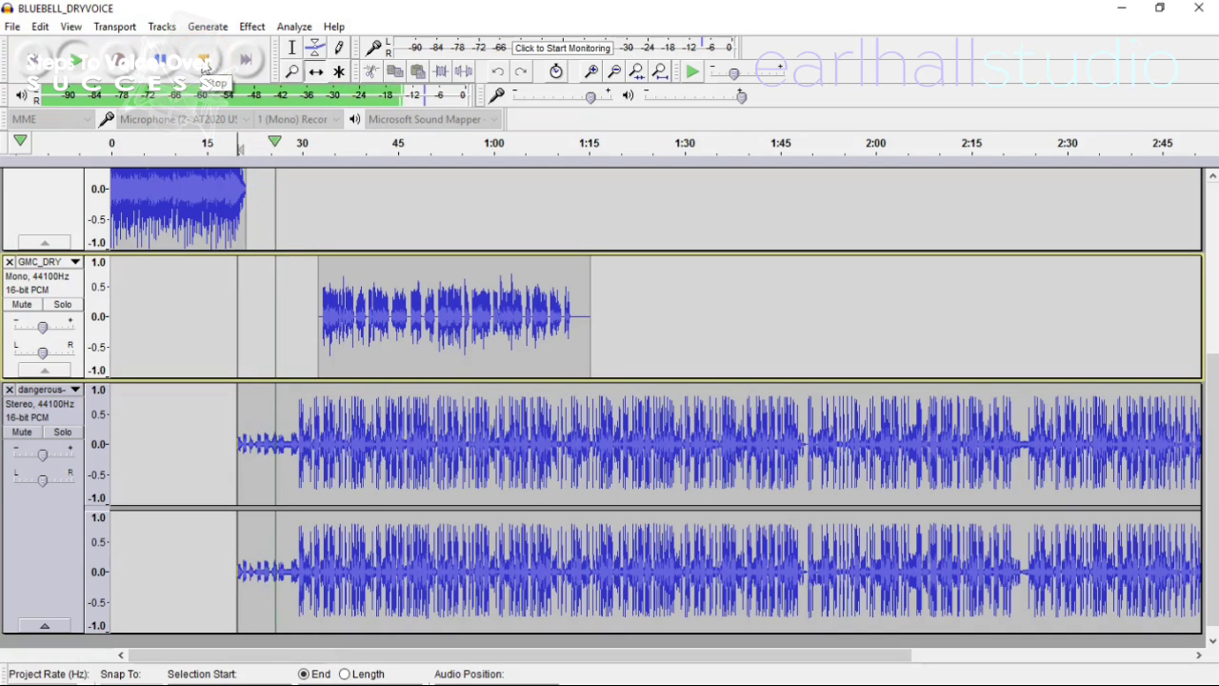
pyautogui.click(375, 211)
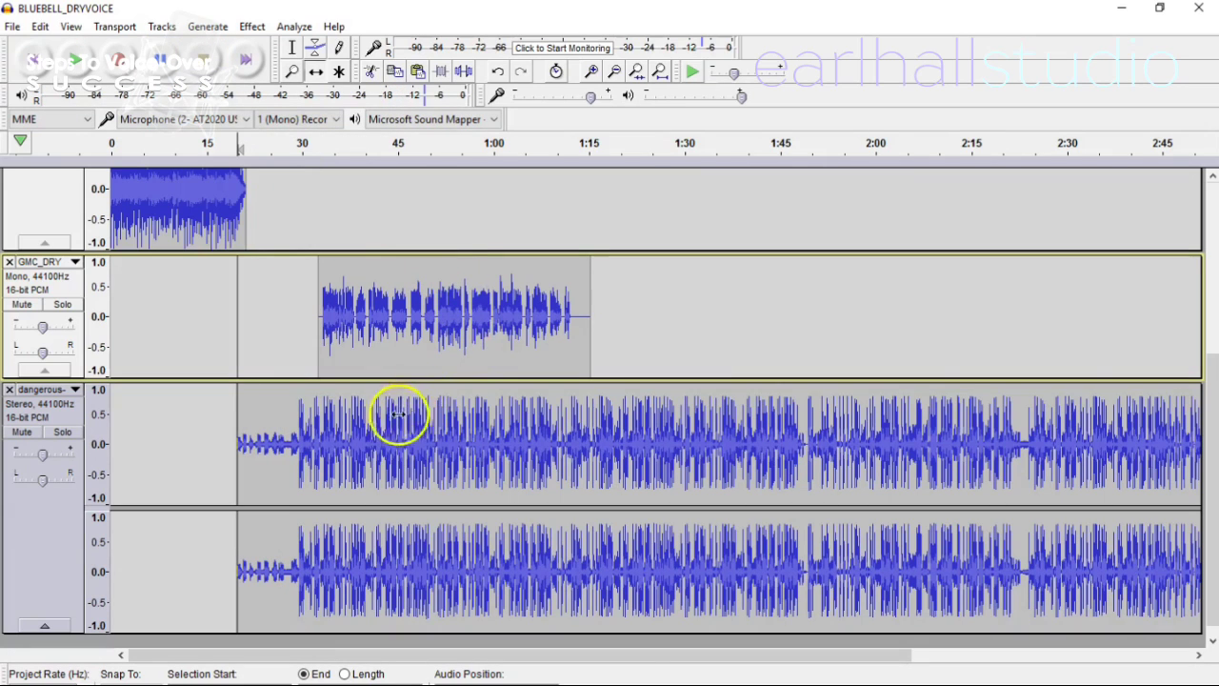
# Shift the dangerous-dog music to start at about 24 seconds and delete its quiet intro, about 10 seconds long
pyautogui.moveTo(241, 419); pyautogui.dragTo(271, 419)
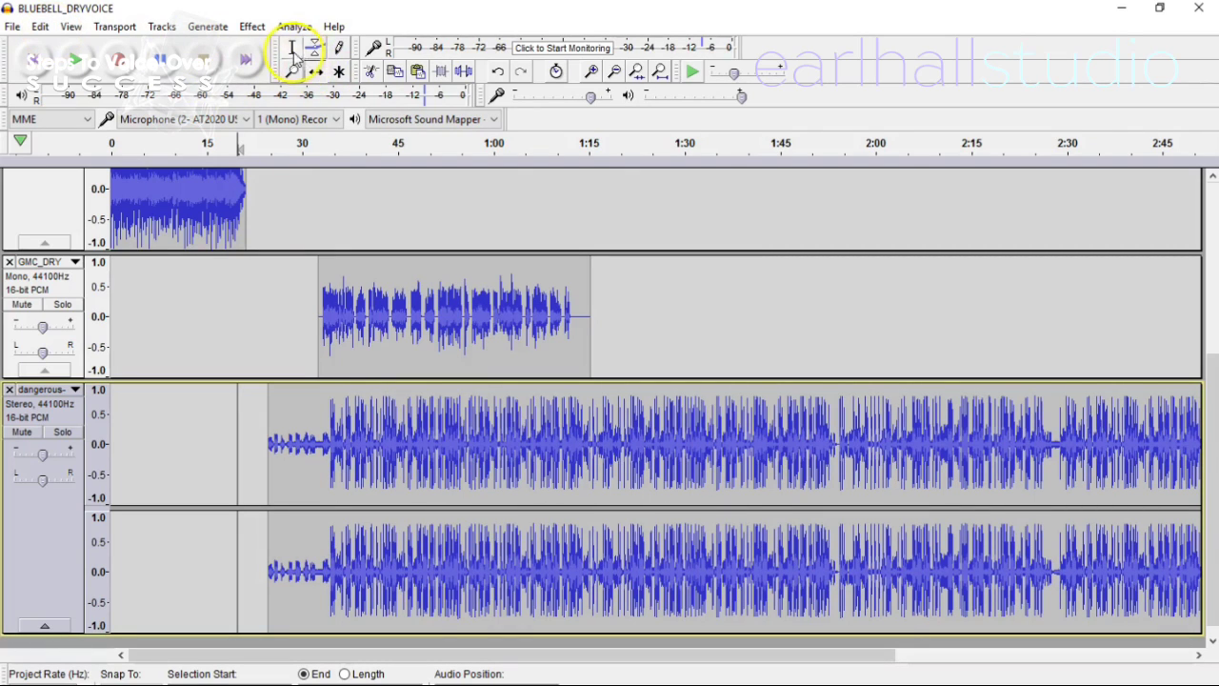
pyautogui.click(292, 49)
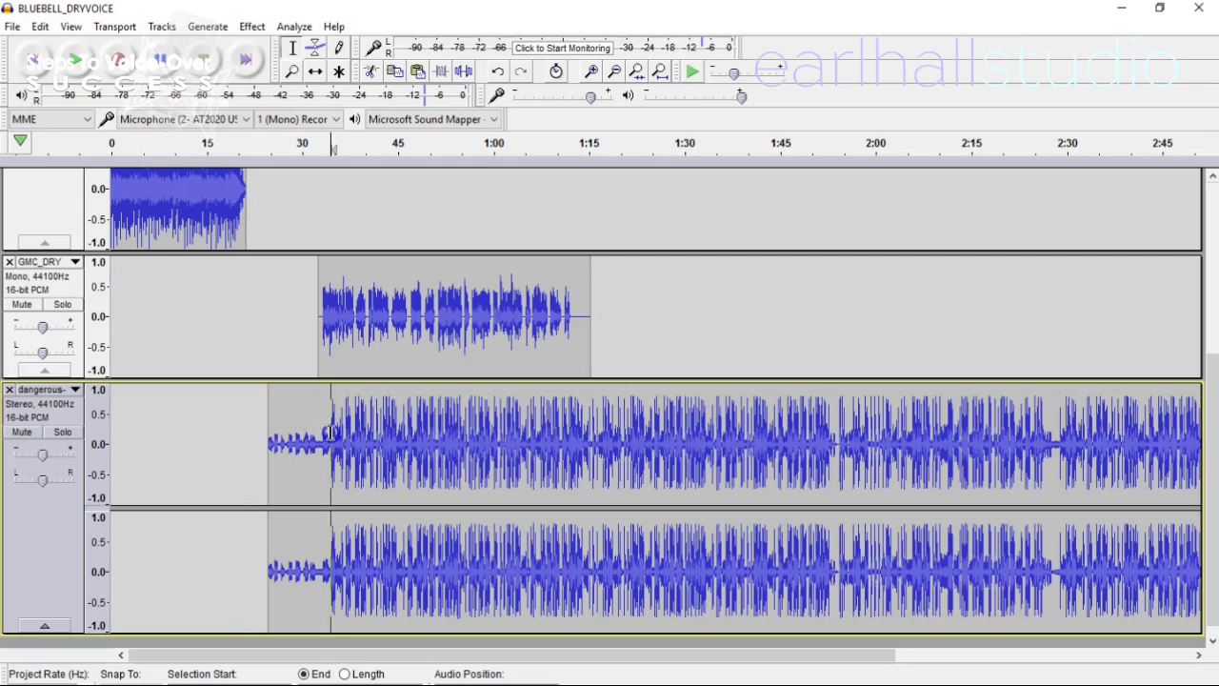
pyautogui.moveTo(331, 433); pyautogui.dragTo(260, 441)
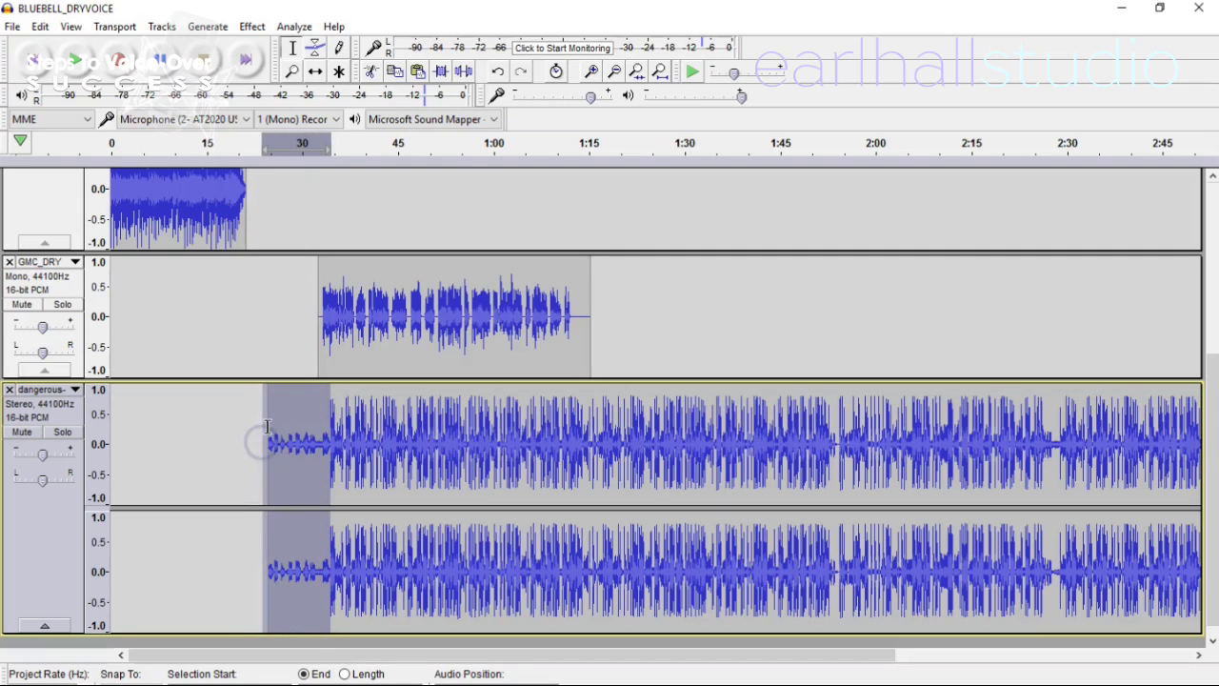
pyautogui.press('Delete')
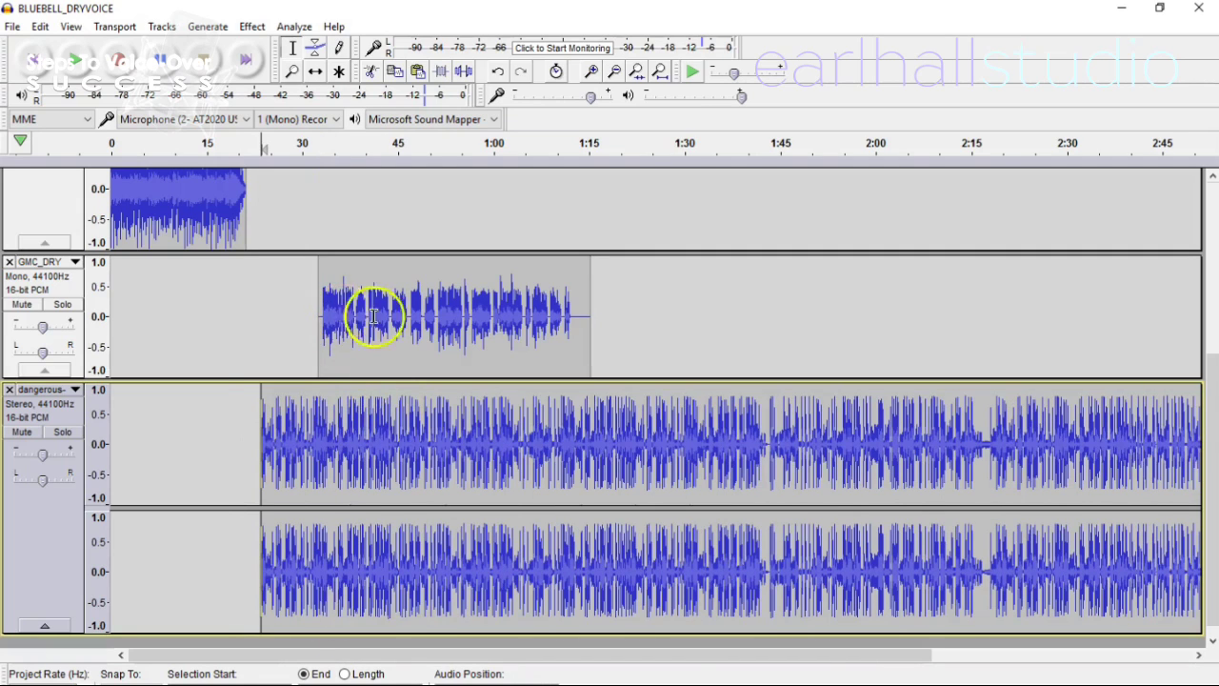
# Shift the trimmed dangerous-dog music and the GMC voice-over to both start at about 21 seconds, where the first music ends
pyautogui.click(319, 73)
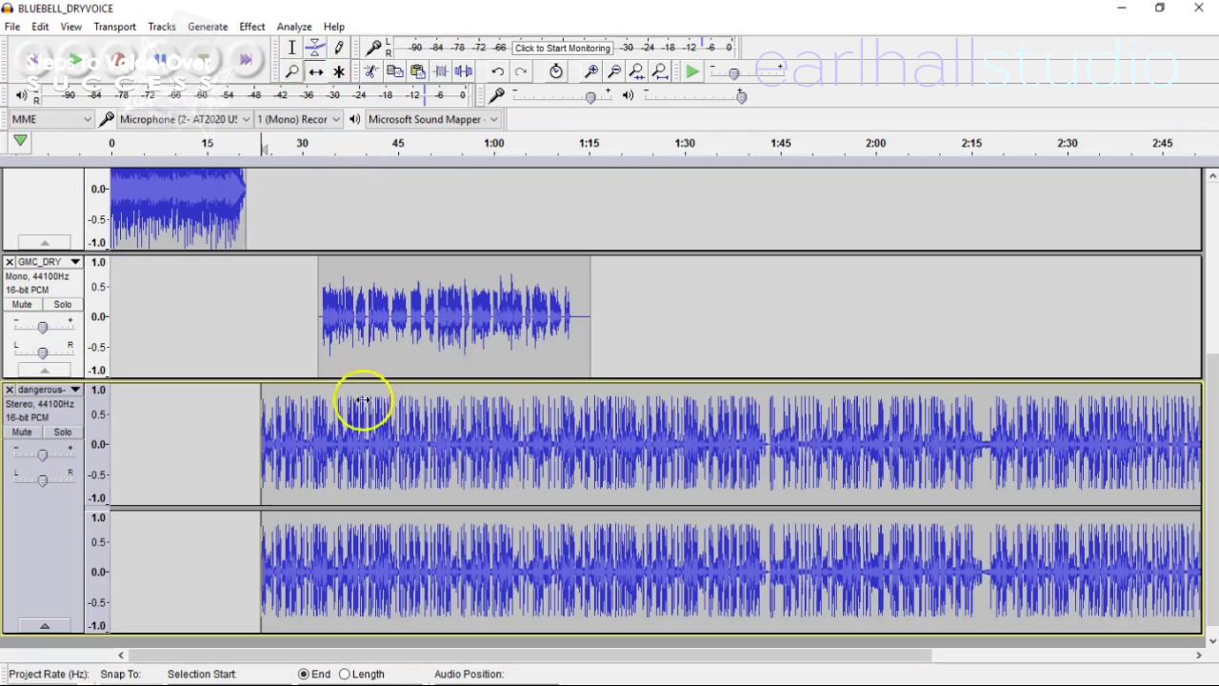
pyautogui.moveTo(353, 415); pyautogui.dragTo(343, 416)
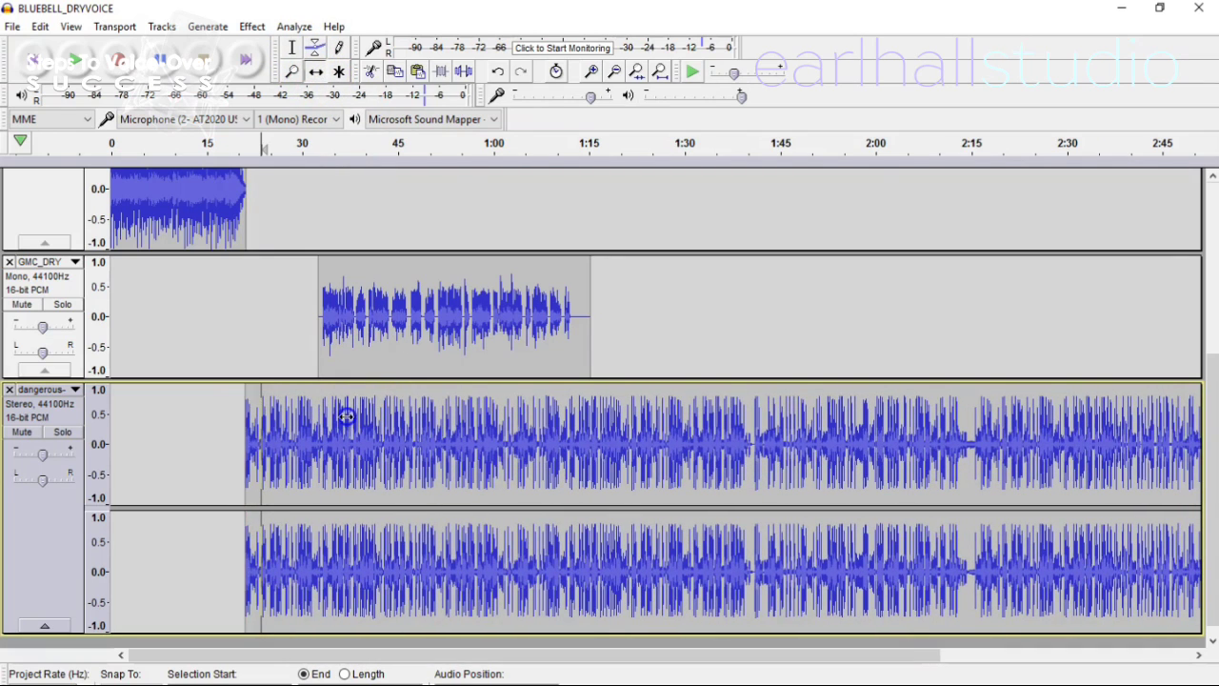
pyautogui.moveTo(416, 290); pyautogui.dragTo(346, 307)
pyautogui.click(555, 324)
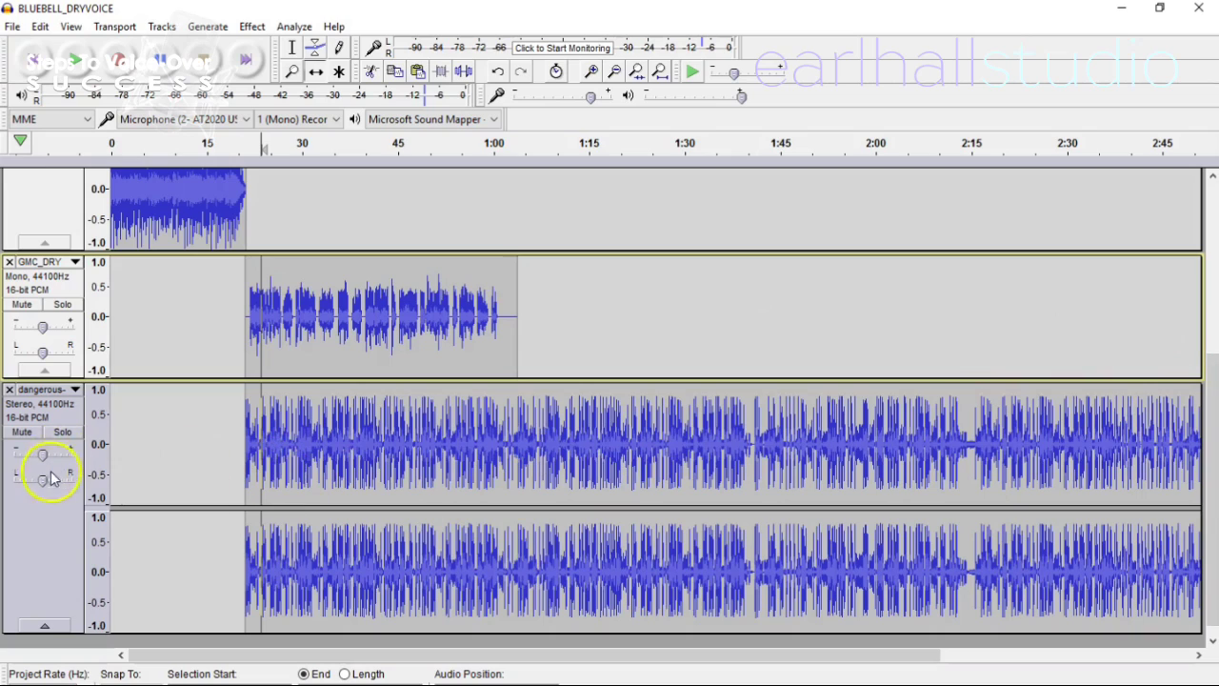
# Lower the dangerous-dog track's gain to about -21 dB and play the mix from about 15 seconds to check the transition
pyautogui.moveTo(43, 464); pyautogui.dragTo(43, 460)
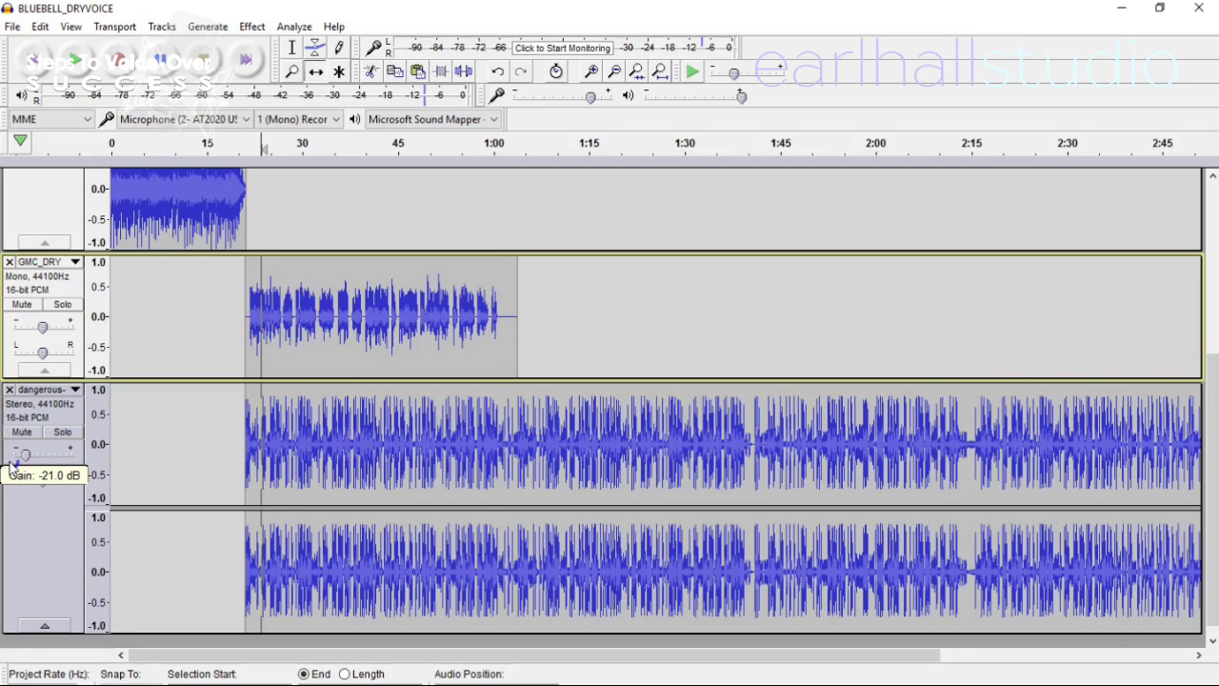
pyautogui.moveTo(11, 461); pyautogui.dragTo(12, 461)
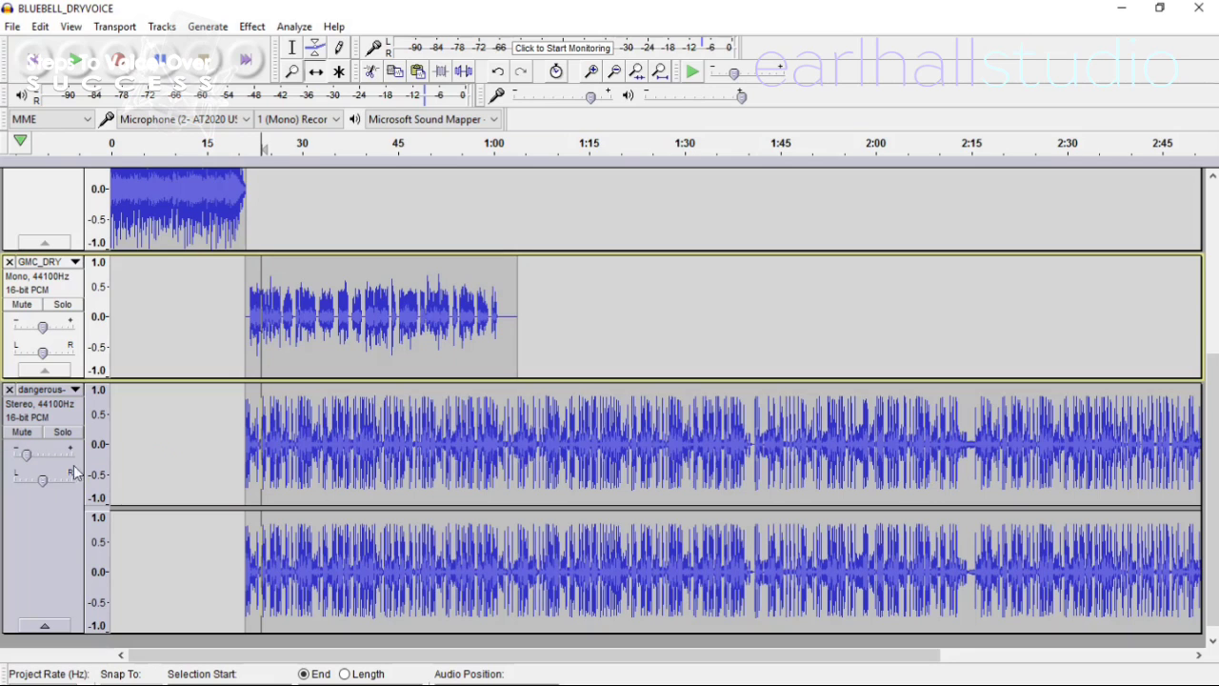
pyautogui.moveTo(1212, 387); pyautogui.dragTo(1212, 292)
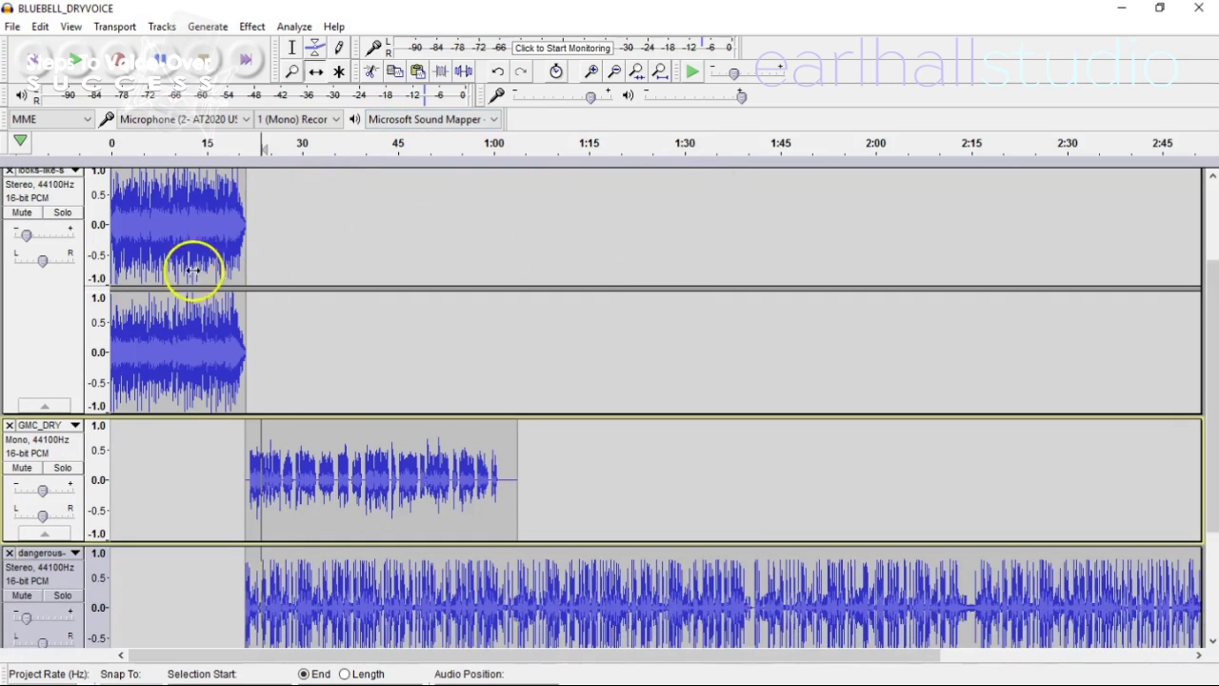
pyautogui.moveTo(1211, 348); pyautogui.dragTo(1214, 282)
pyautogui.click(204, 141)
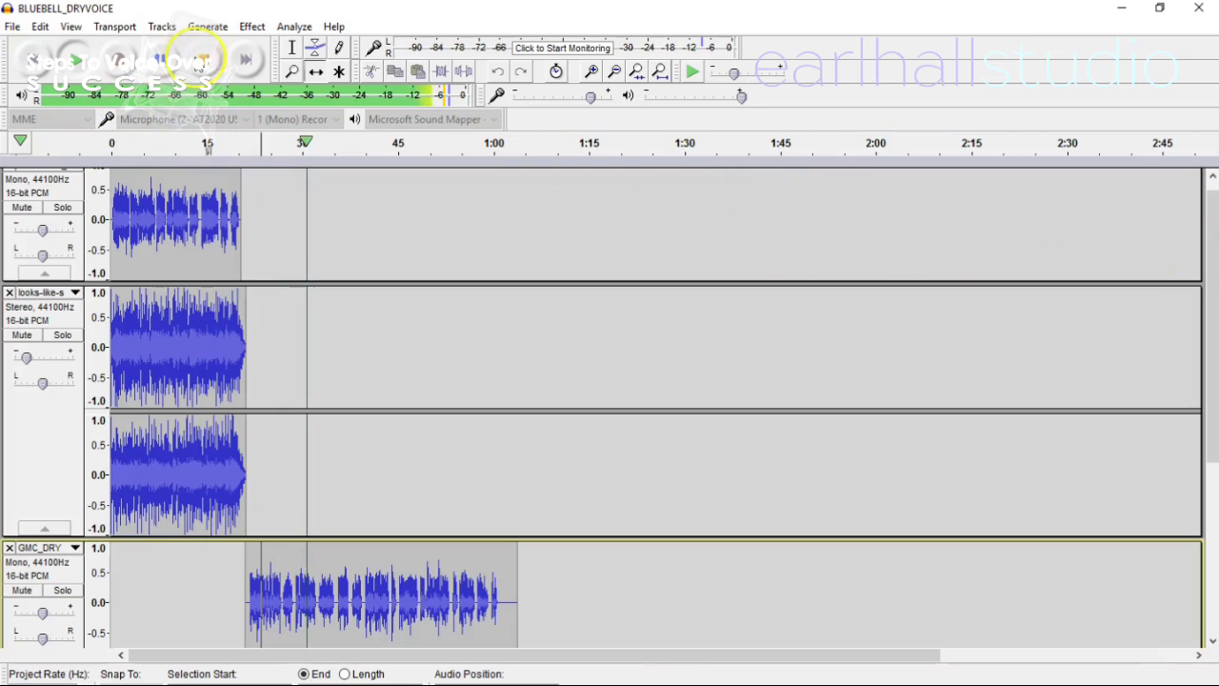
pyautogui.click(200, 61)
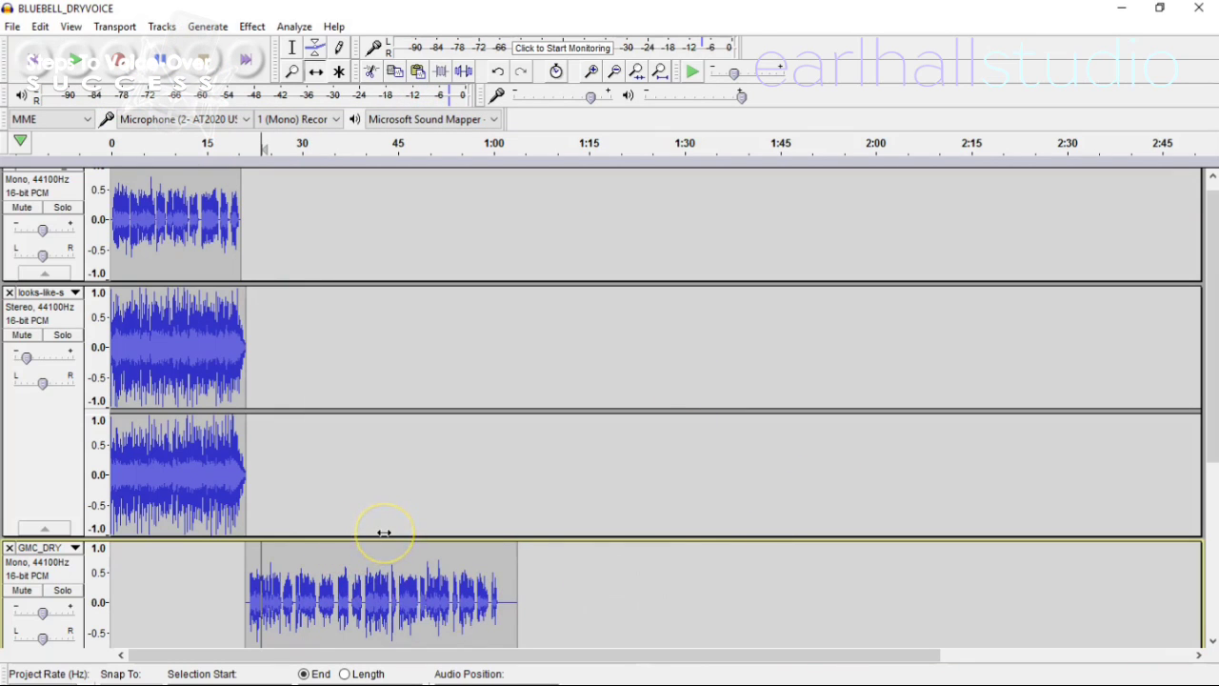
# Shift the dangerous-dog music slightly earlier to about 20 seconds, so it overlaps the first music's fade-out
pyautogui.scroll(-3, 662, 540)
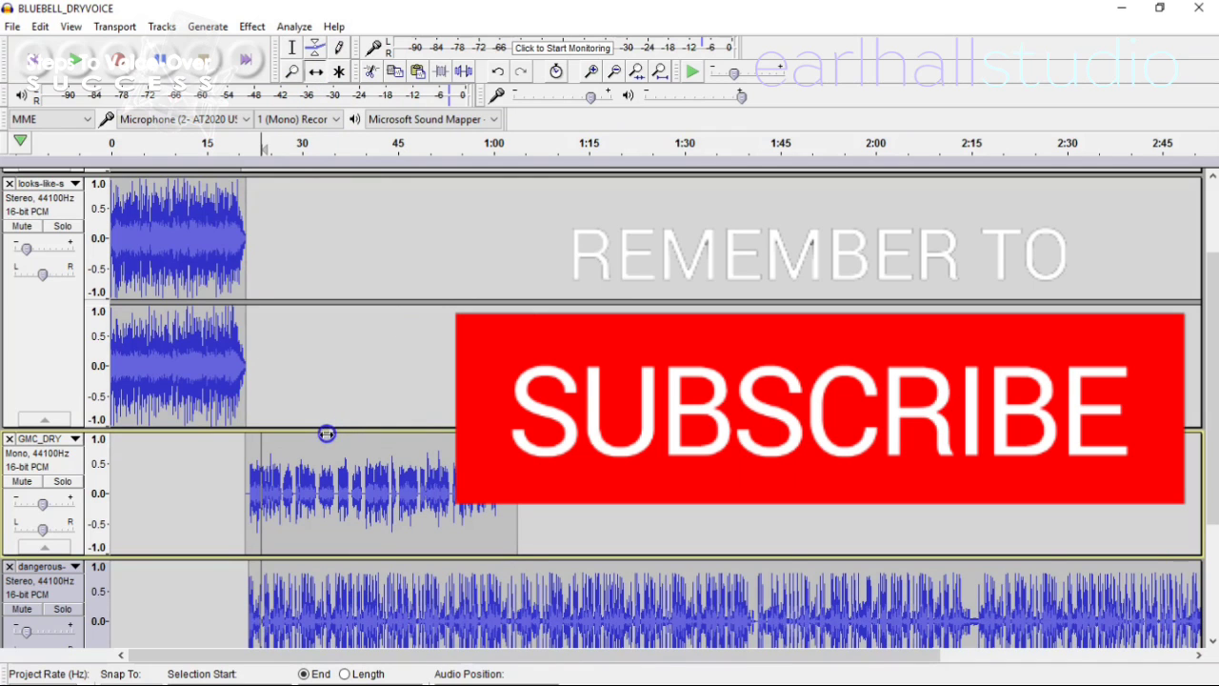
pyautogui.moveTo(449, 611); pyautogui.dragTo(450, 602)
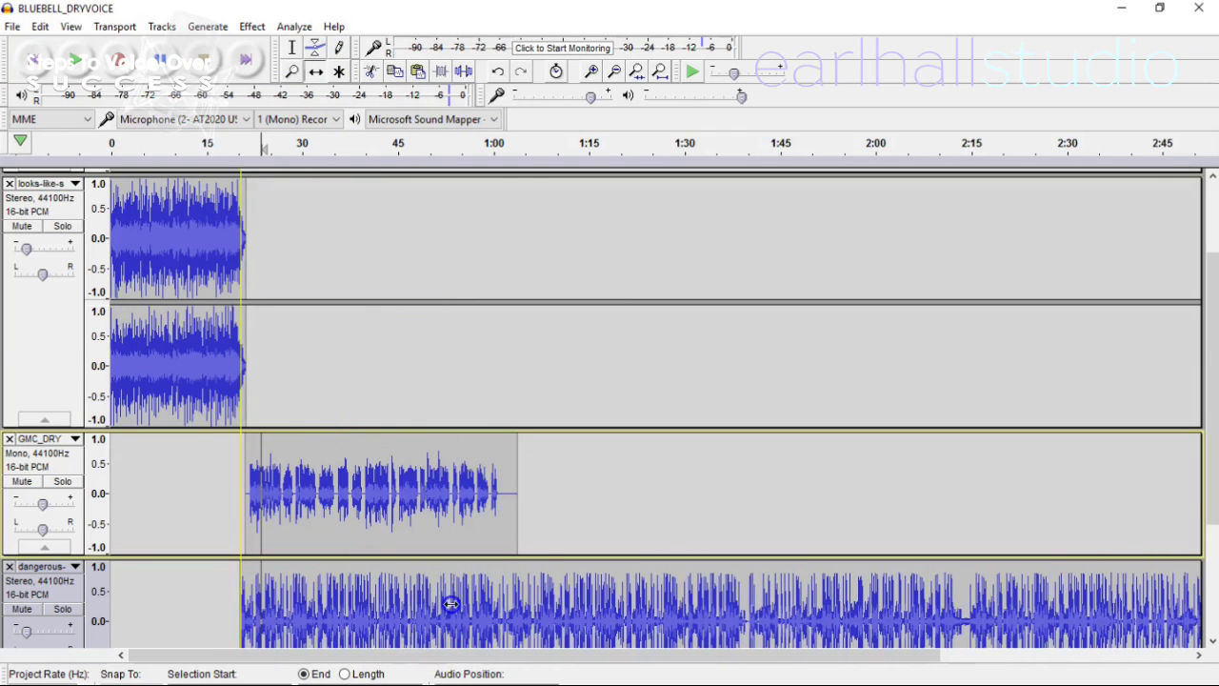
pyautogui.scroll(-5, 450, 603)
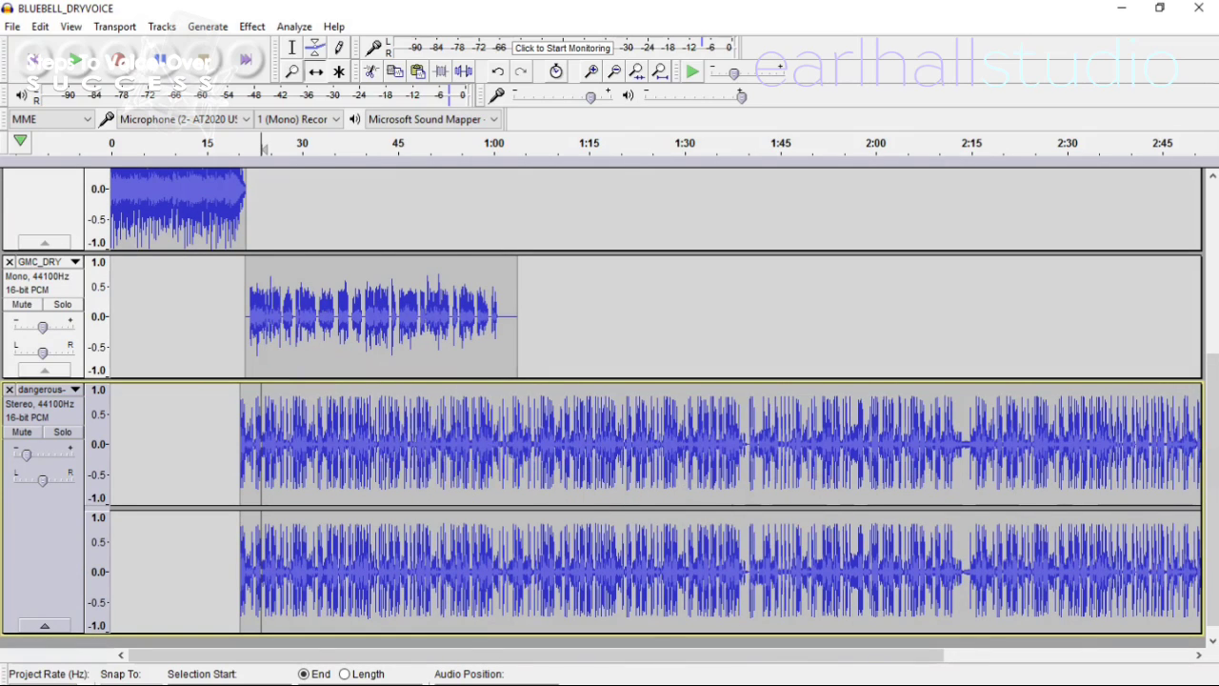
# Delete the dangerous-dog music from the end of the GMC voice-over clip, at about 1:04, through to its end
pyautogui.moveTo(1209, 558); pyautogui.dragTo(1207, 361)
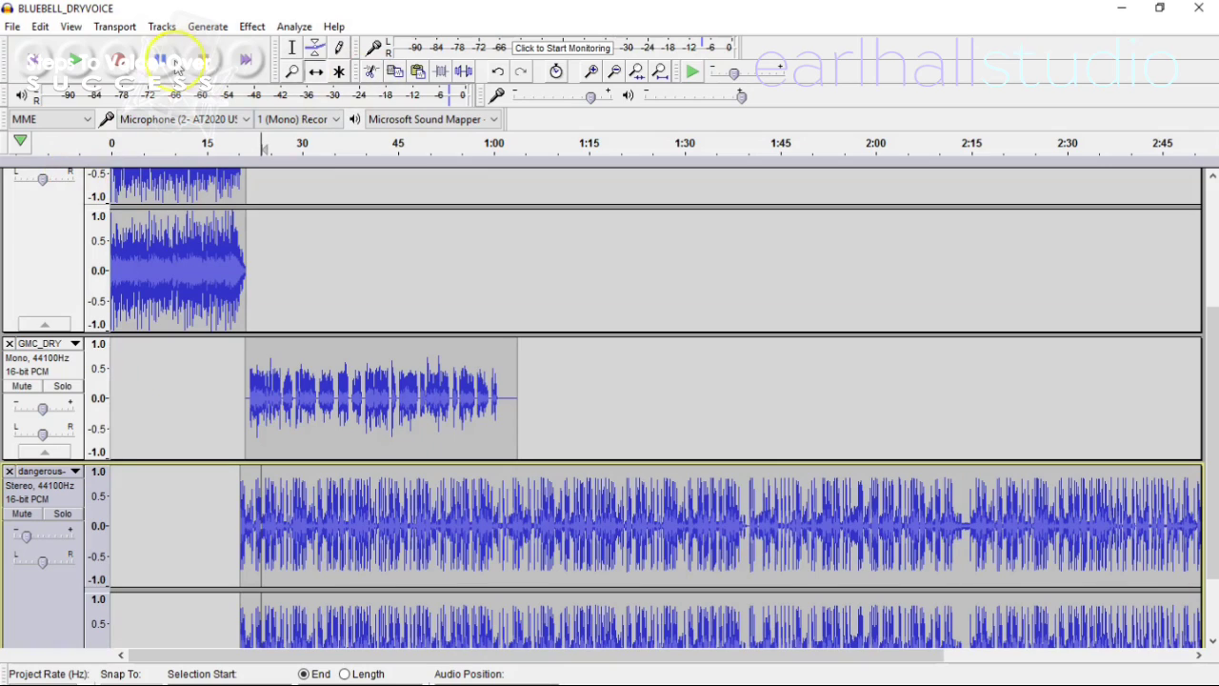
pyautogui.click(512, 562)
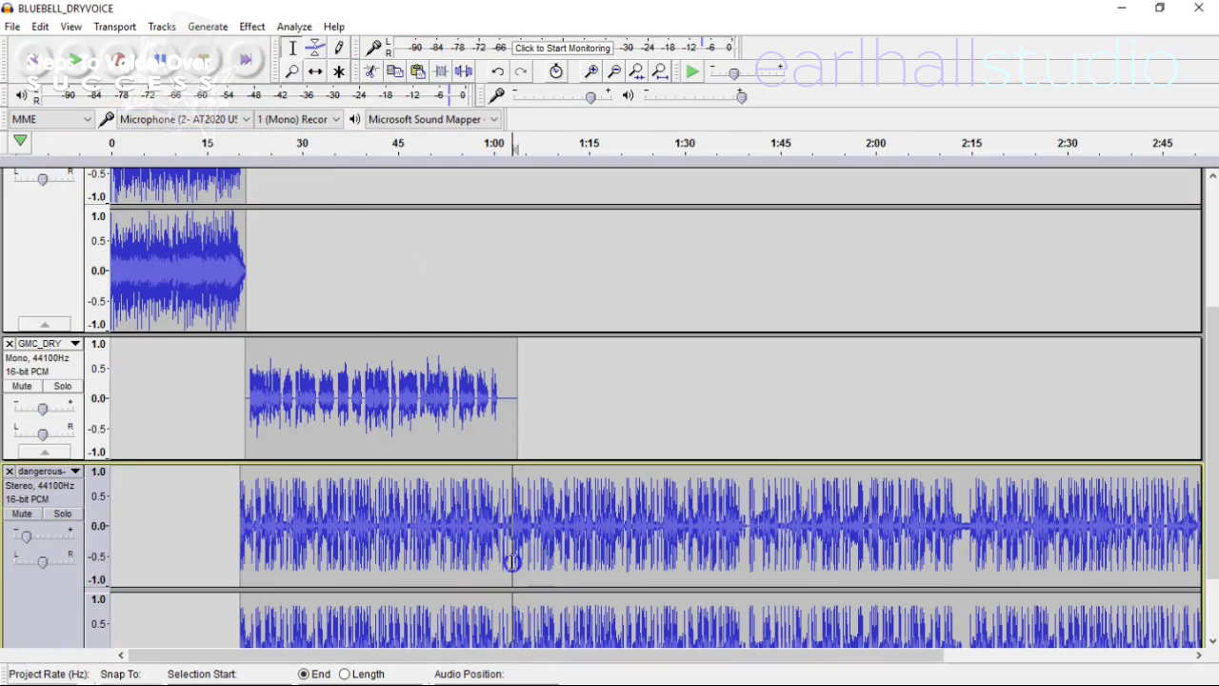
pyautogui.scroll(-2, 504, 566)
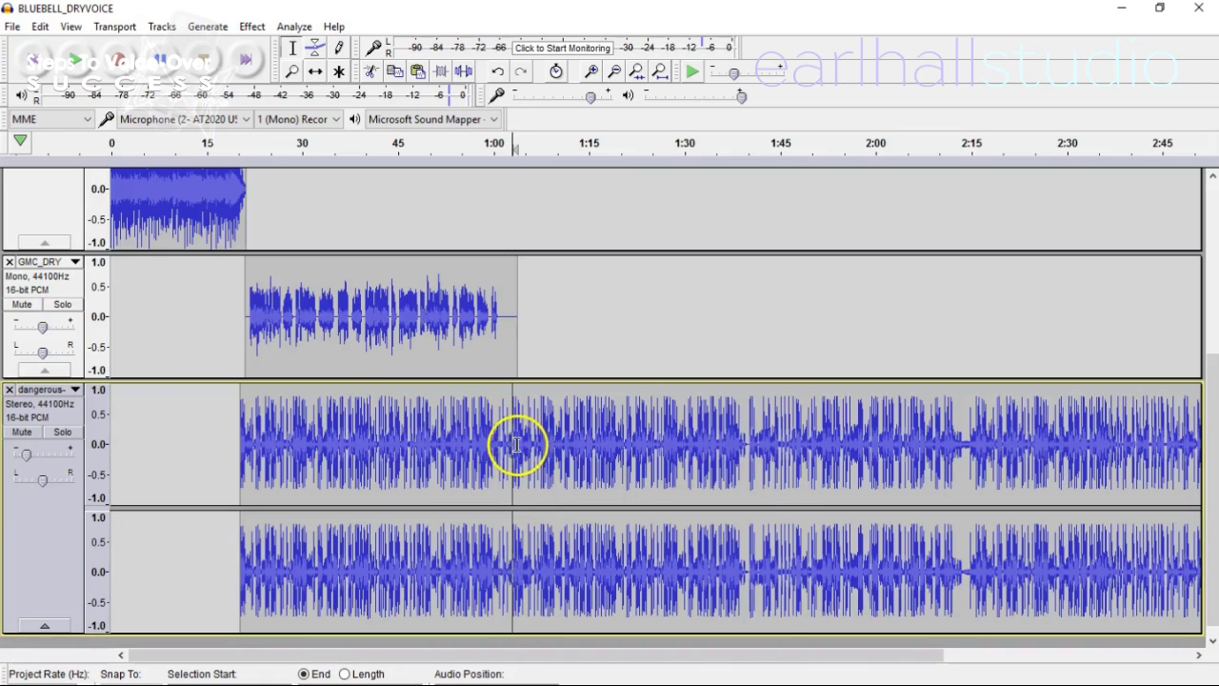
pyautogui.moveTo(517, 442); pyautogui.dragTo(1214, 457)
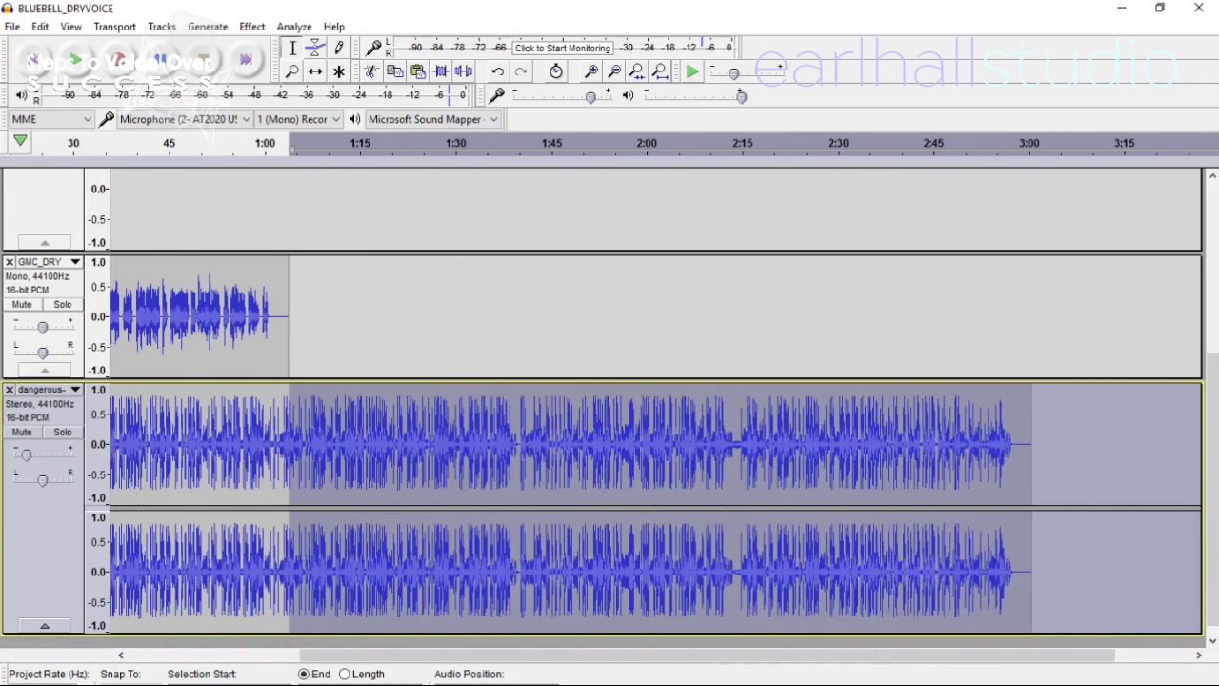
pyautogui.press('Delete')
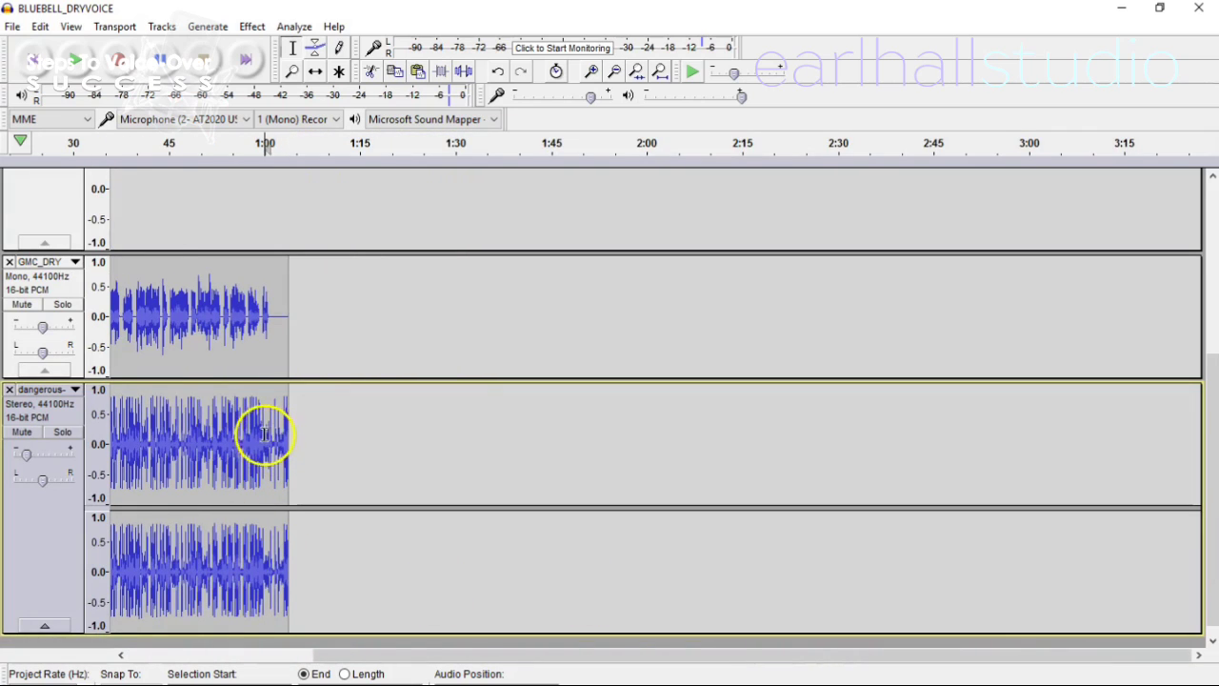
# Fade out the last 4 seconds or so of the dangerous-dog music and play the ending from about 56 seconds
pyautogui.moveTo(265, 434)
pyautogui.mouseDown()
pyautogui.moveTo(302, 433)
pyautogui.moveTo(287, 434)
pyautogui.mouseUp()
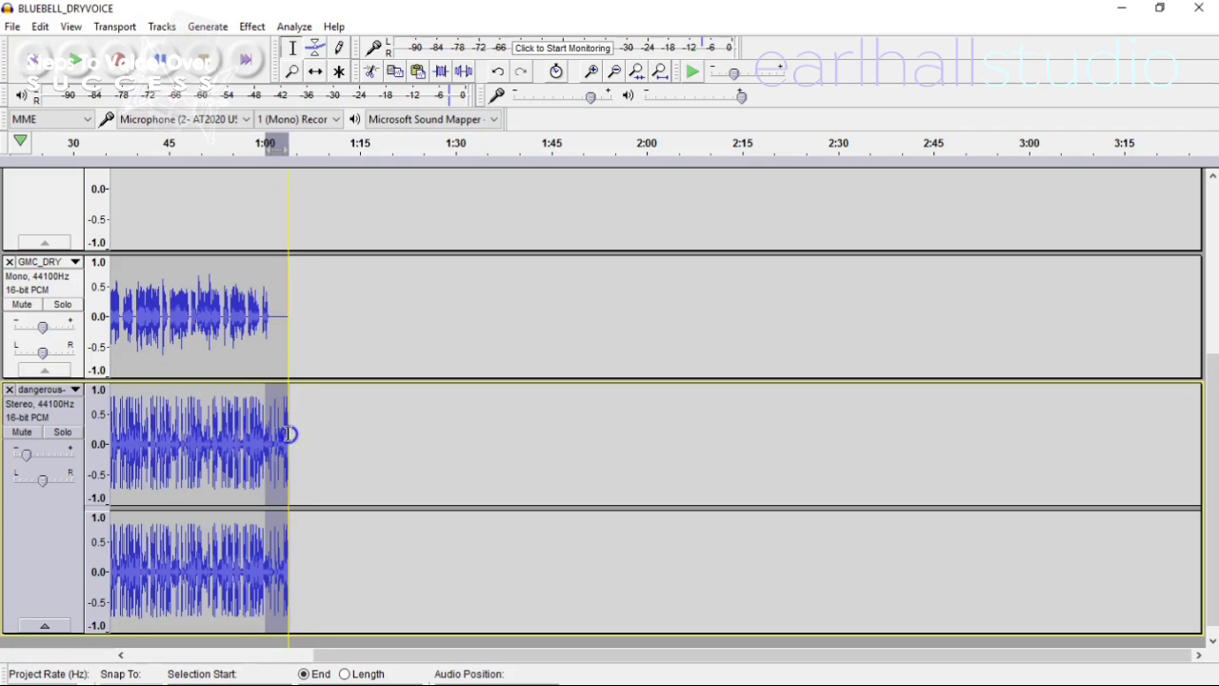
pyautogui.click(252, 26)
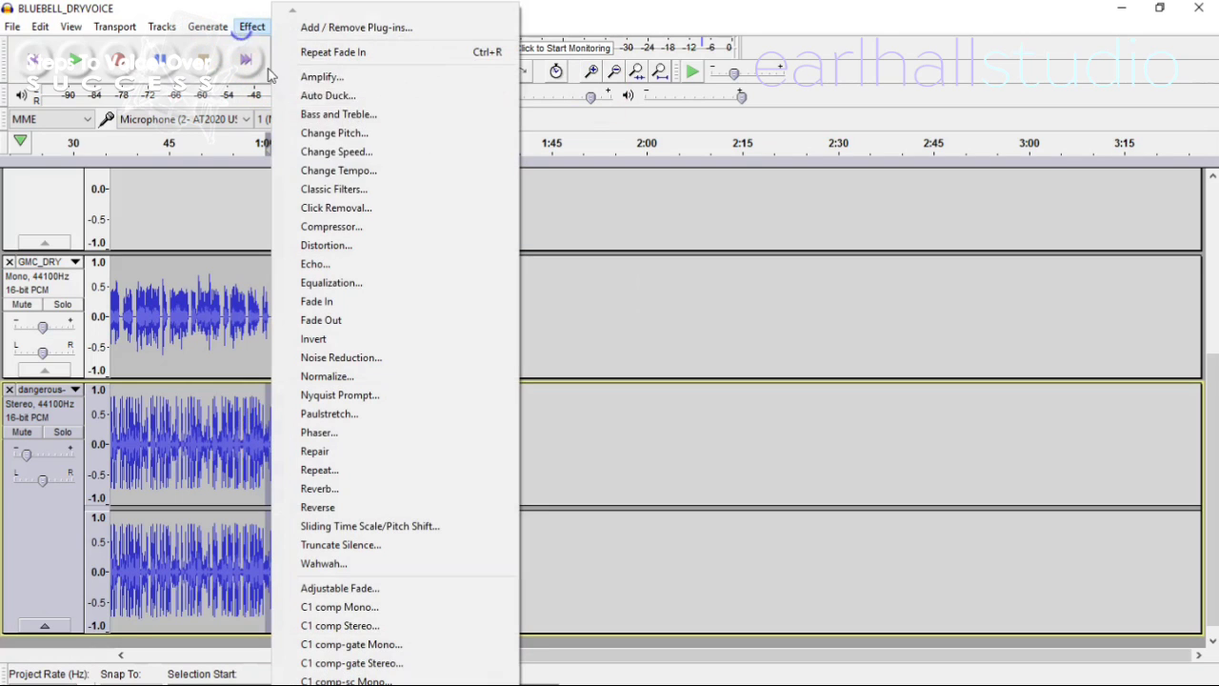
pyautogui.click(366, 321)
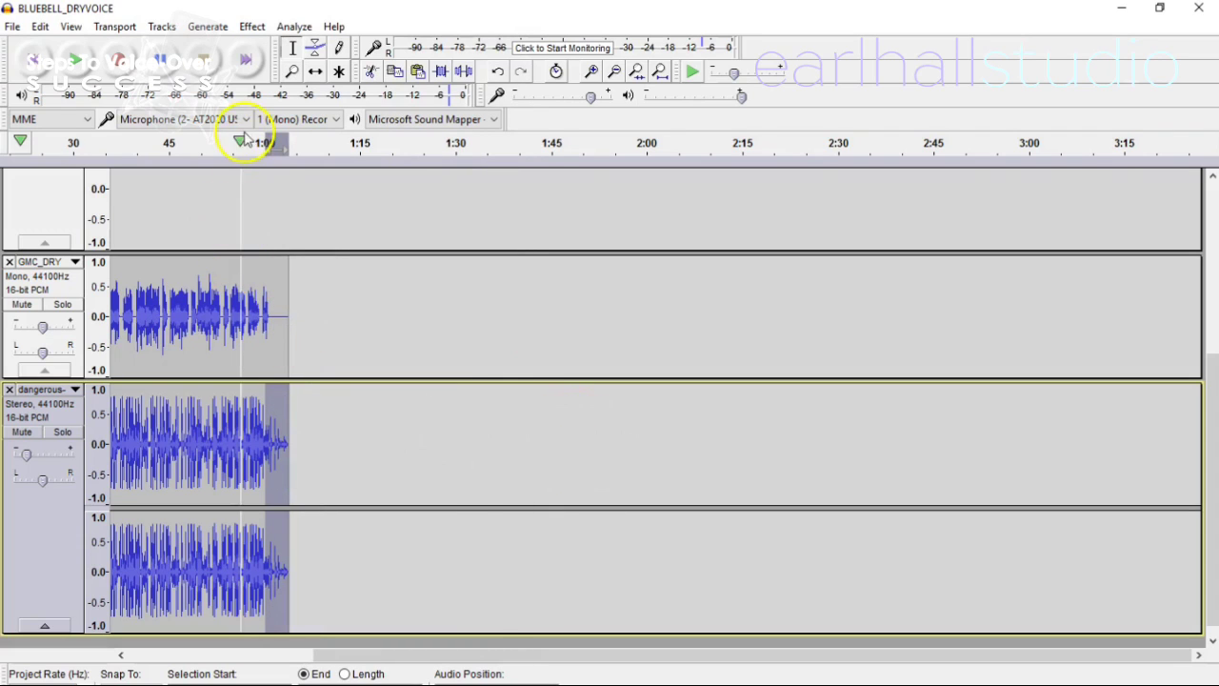
pyautogui.click(244, 143)
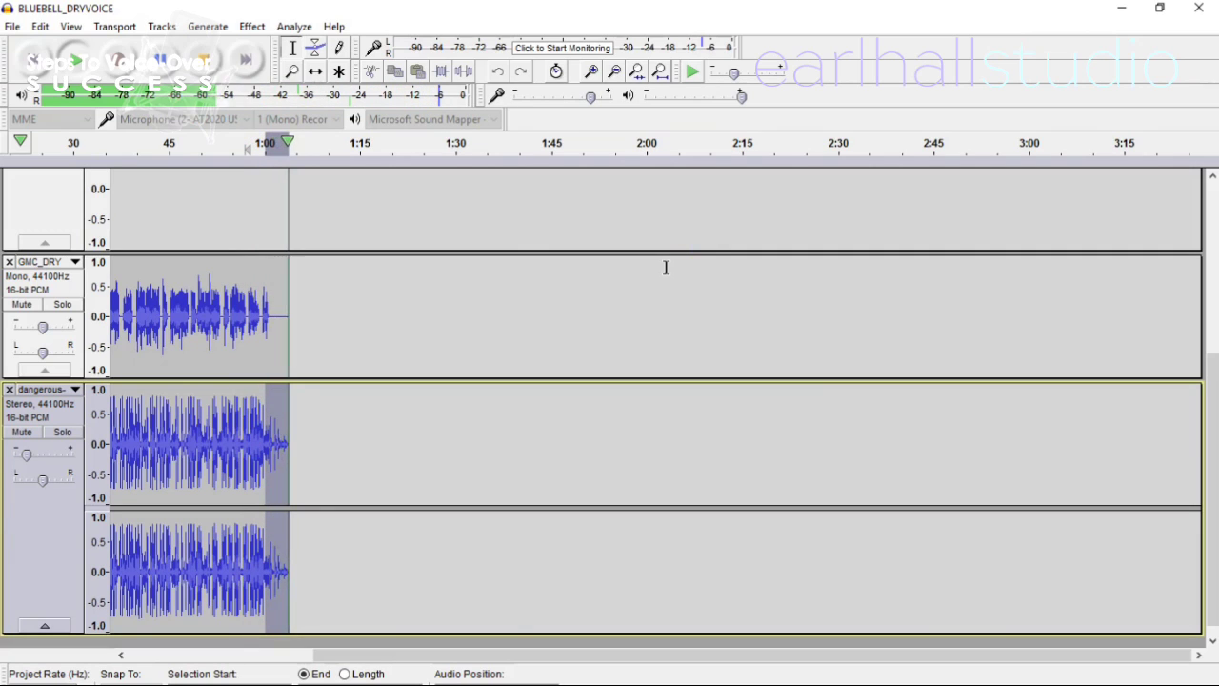
pyautogui.click(359, 408)
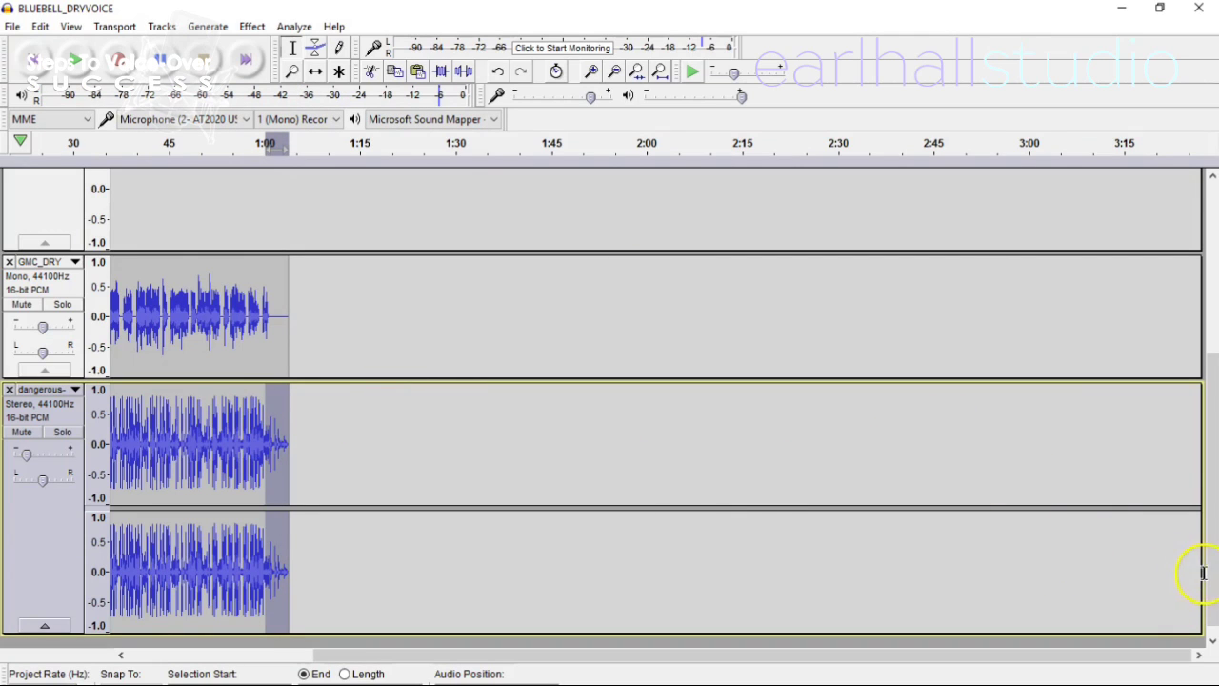
# Fit the whole project in view and set up an audio export named testdemo_for youtube in the Earl Hall Studio folder
pyautogui.moveTo(1211, 572); pyautogui.dragTo(1214, 497)
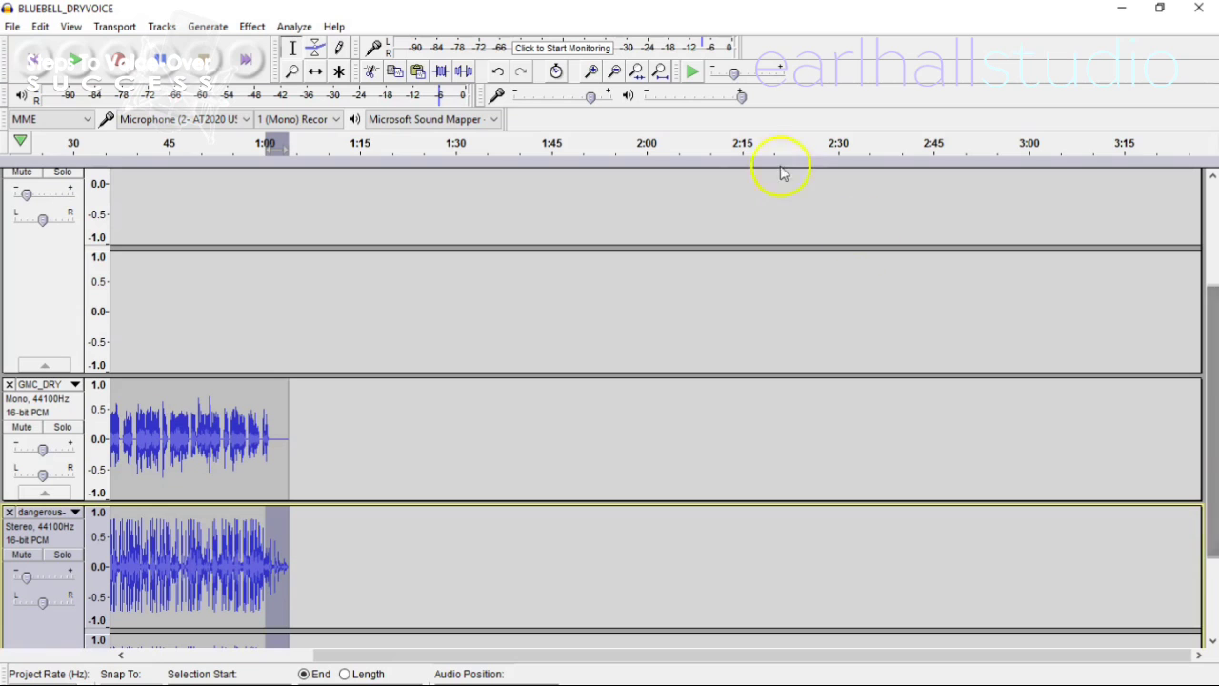
pyautogui.click(639, 73)
pyautogui.click(657, 72)
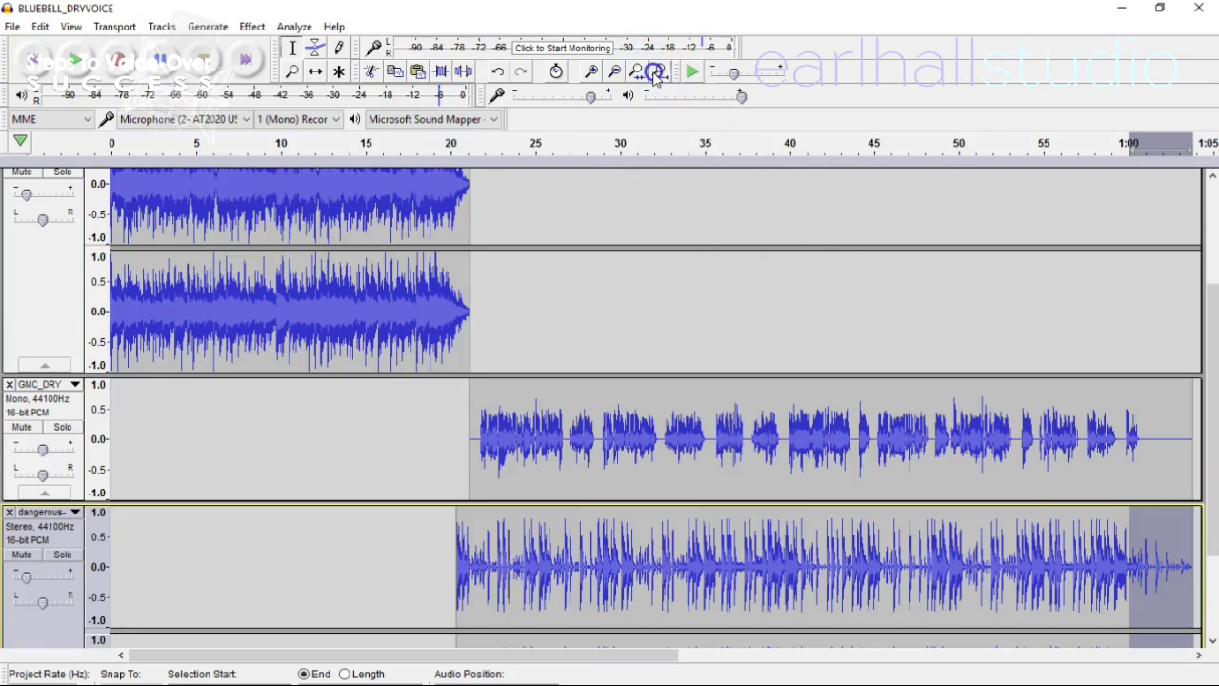
pyautogui.scroll(3, 759, 338)
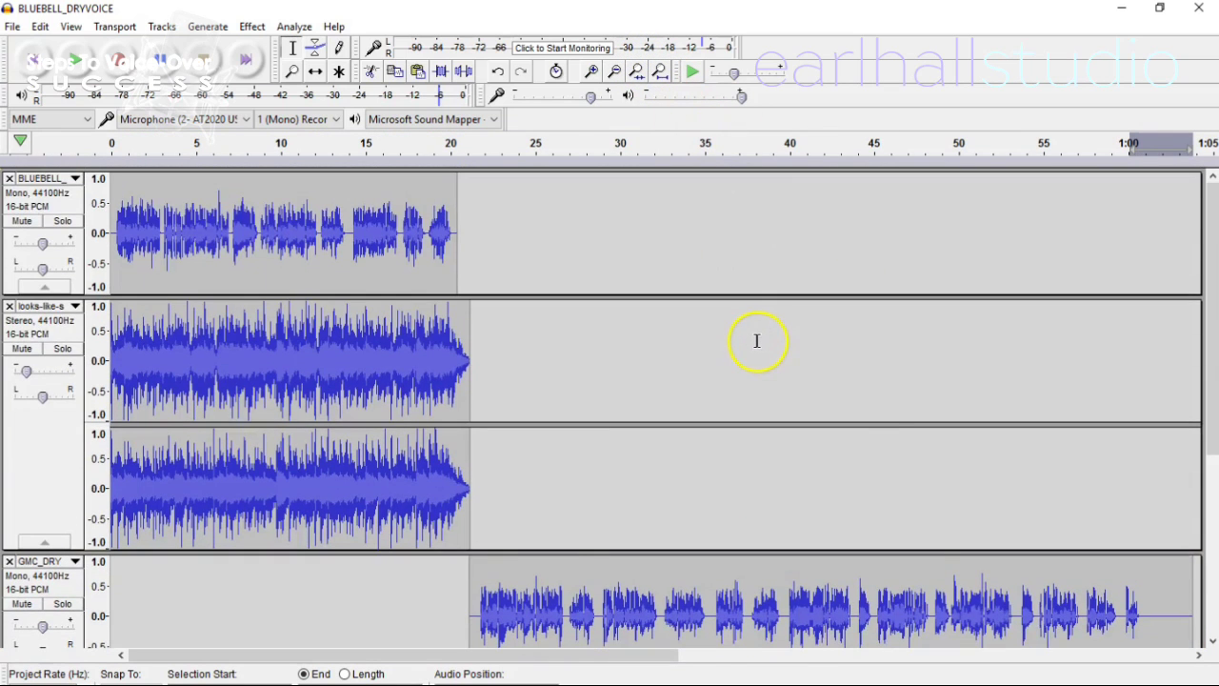
pyautogui.scroll(-5, 757, 343)
pyautogui.scroll(5, 758, 353)
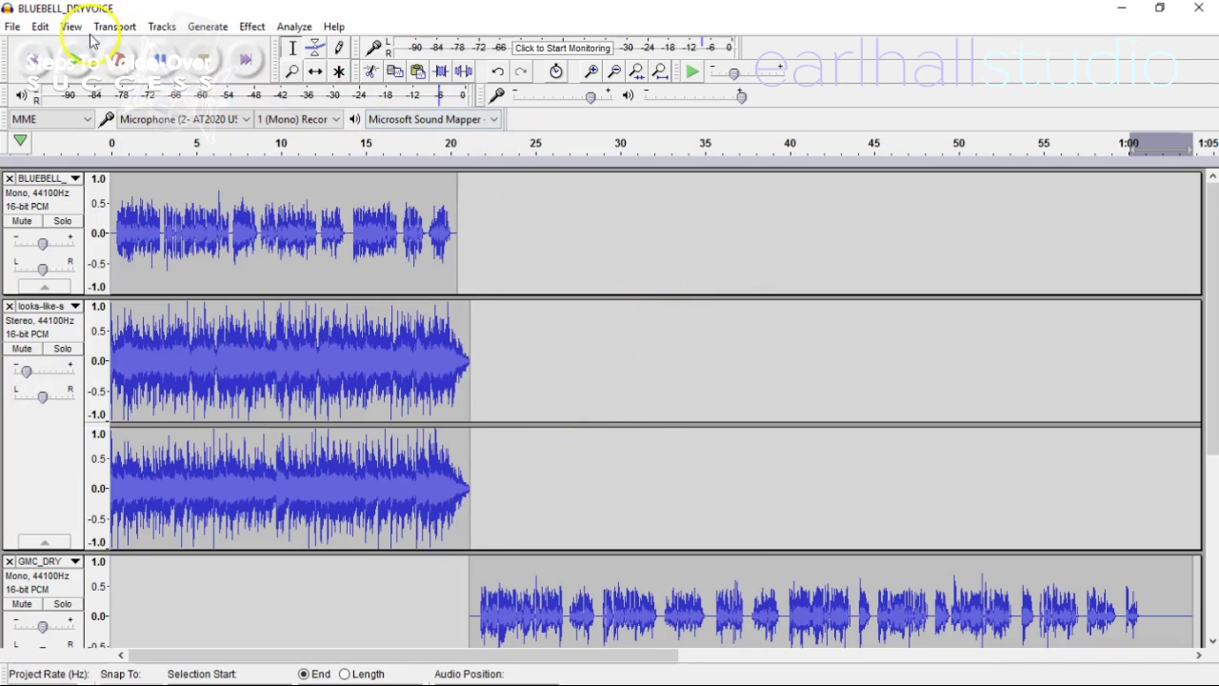
pyautogui.click(13, 26)
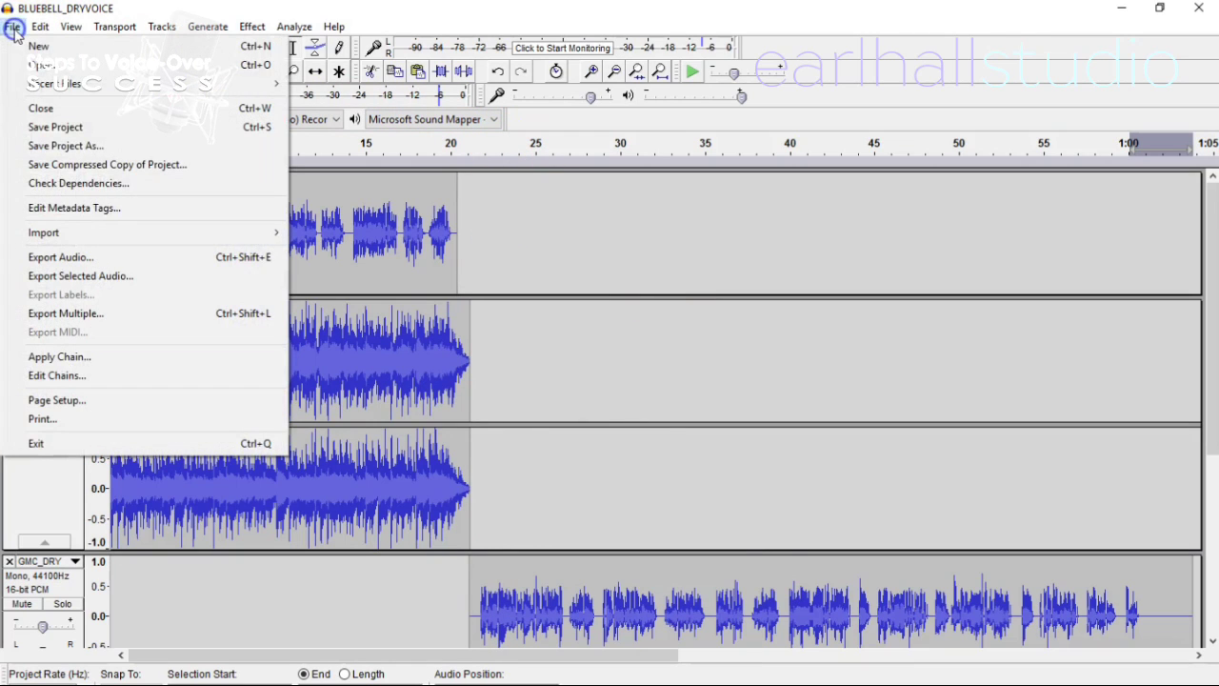
pyautogui.click(120, 259)
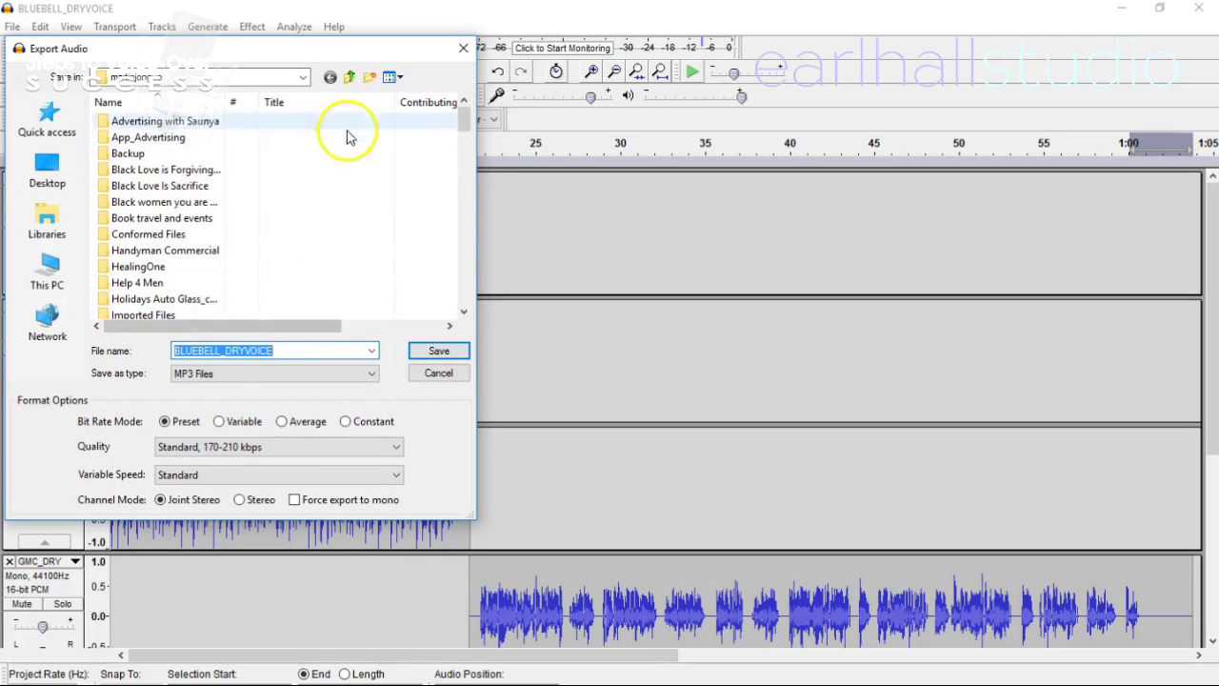
pyautogui.click(346, 78)
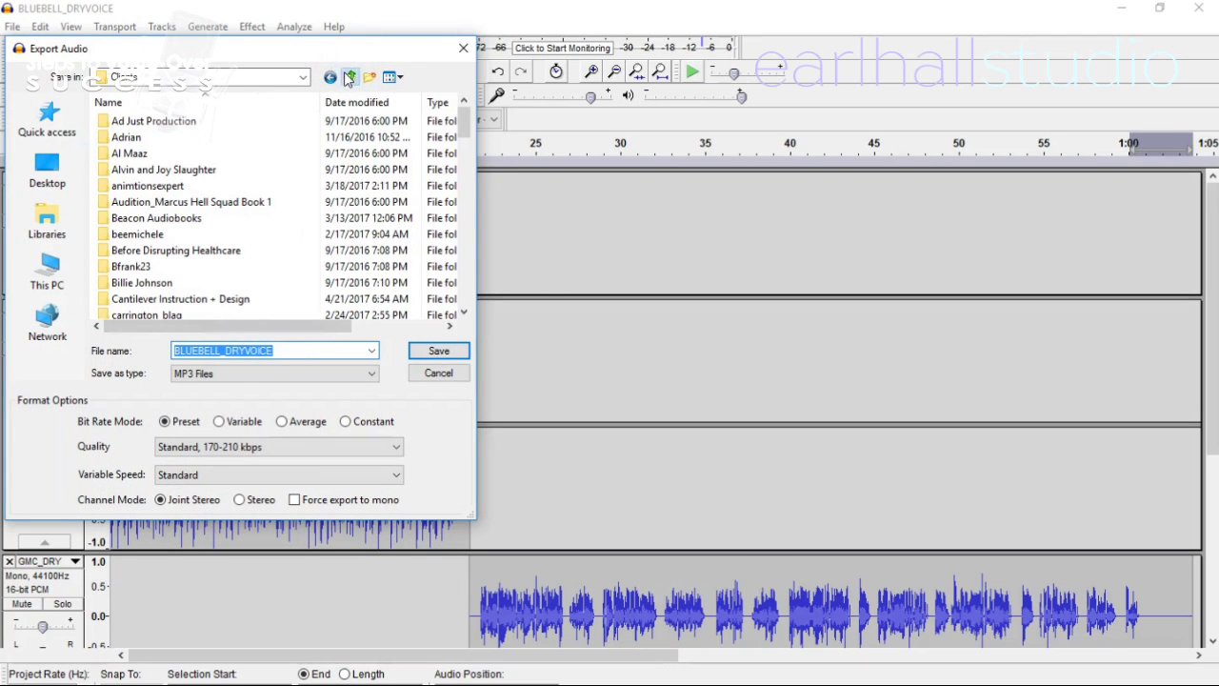
pyautogui.click(347, 78)
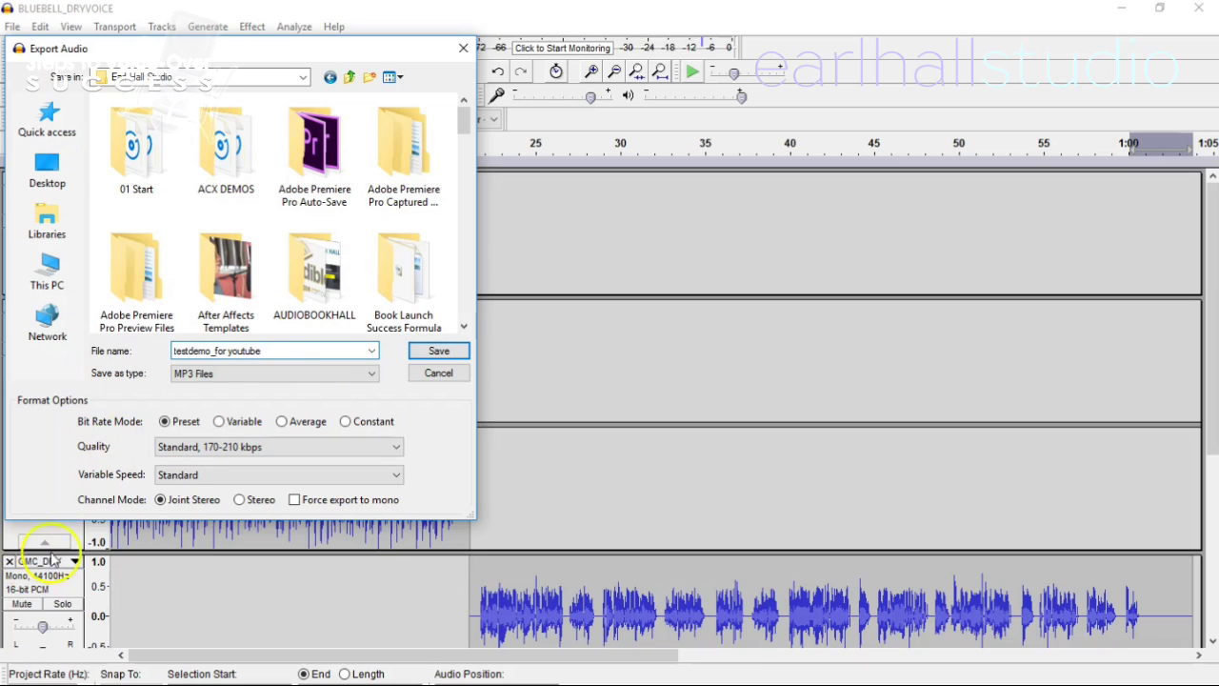
# Export the mix as MP3 at Standard, 170-210 kbps quality, accepting the stereo mixdown and the metadata tags
pyautogui.click(396, 450)
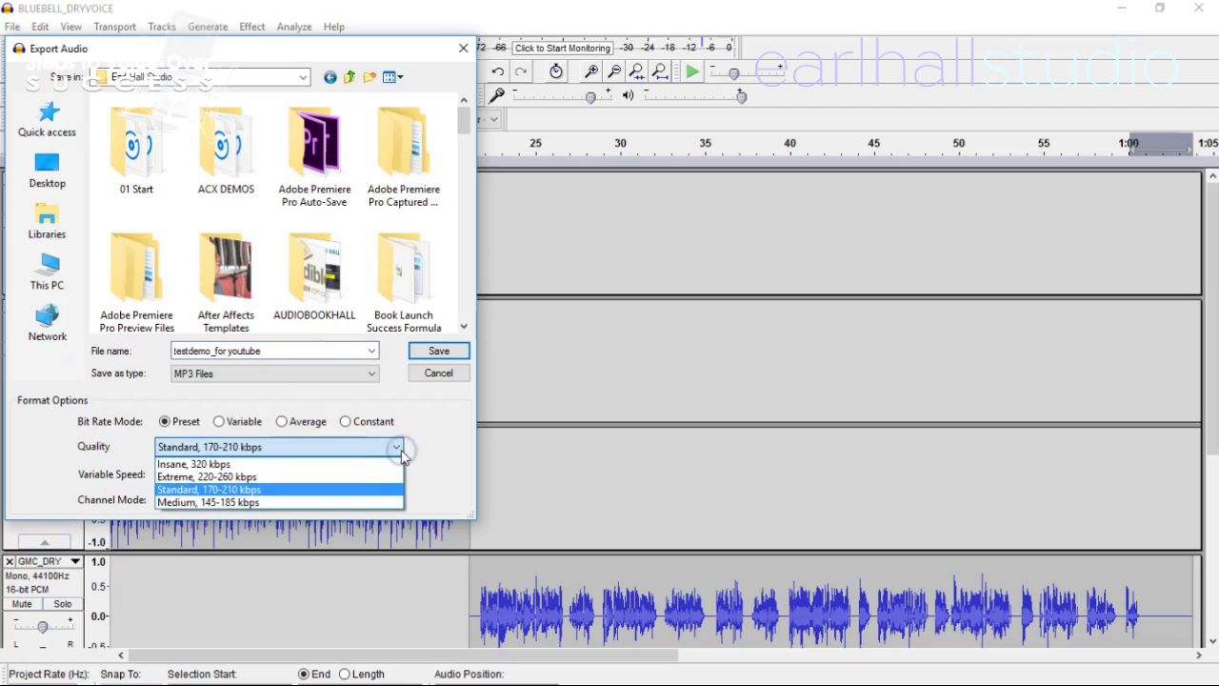
pyautogui.click(399, 450)
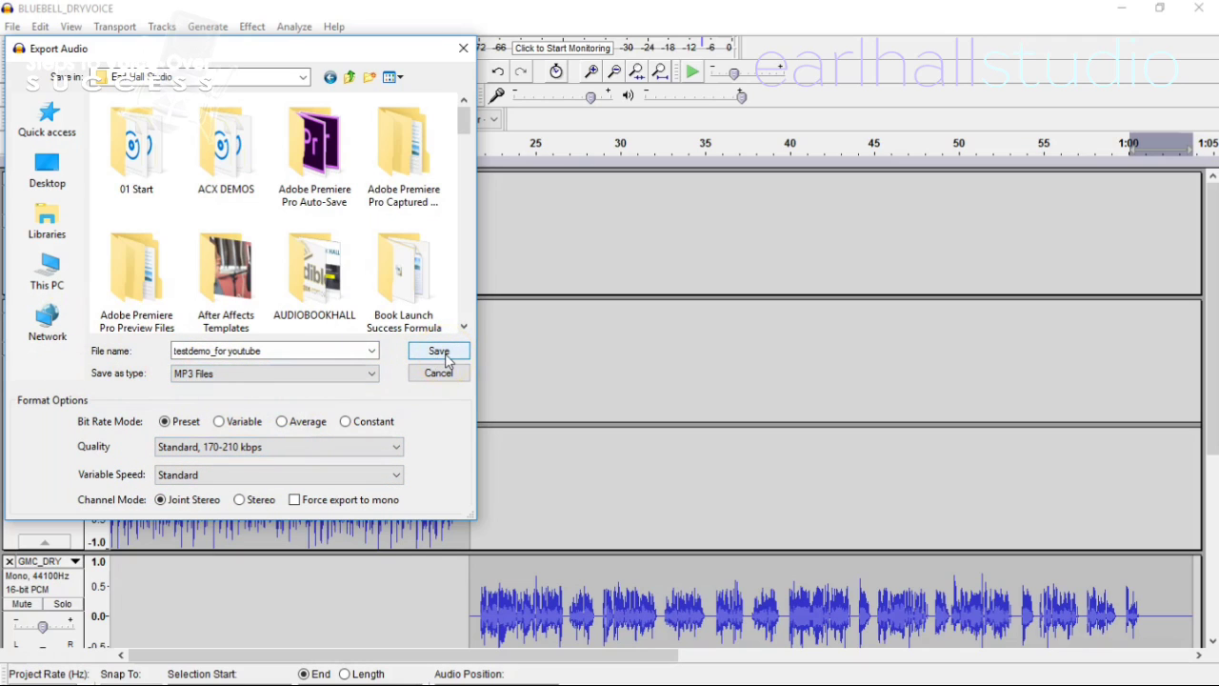
pyautogui.click(364, 374)
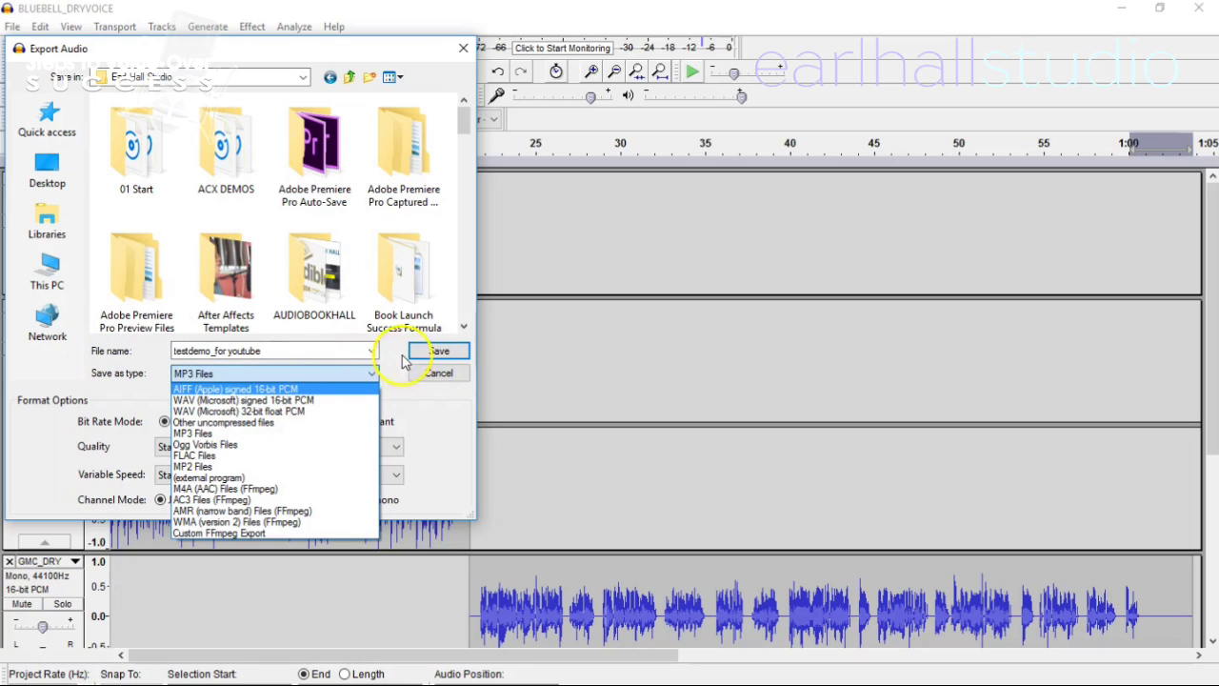
pyautogui.click(369, 376)
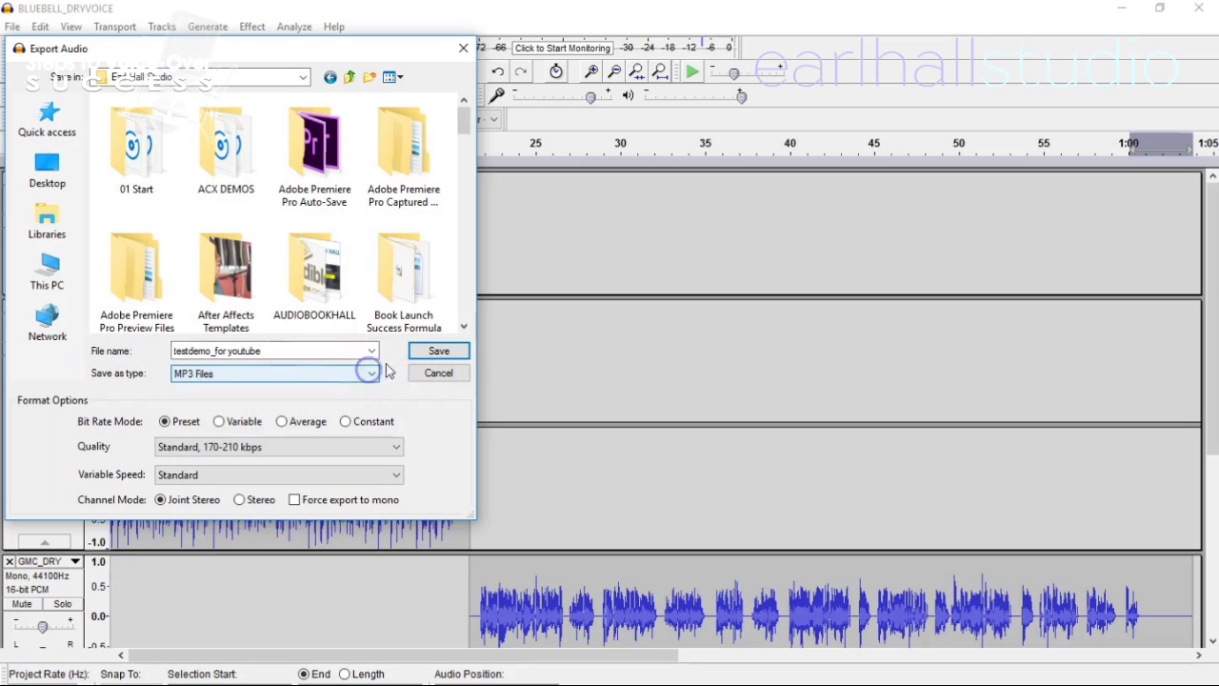
pyautogui.click(437, 351)
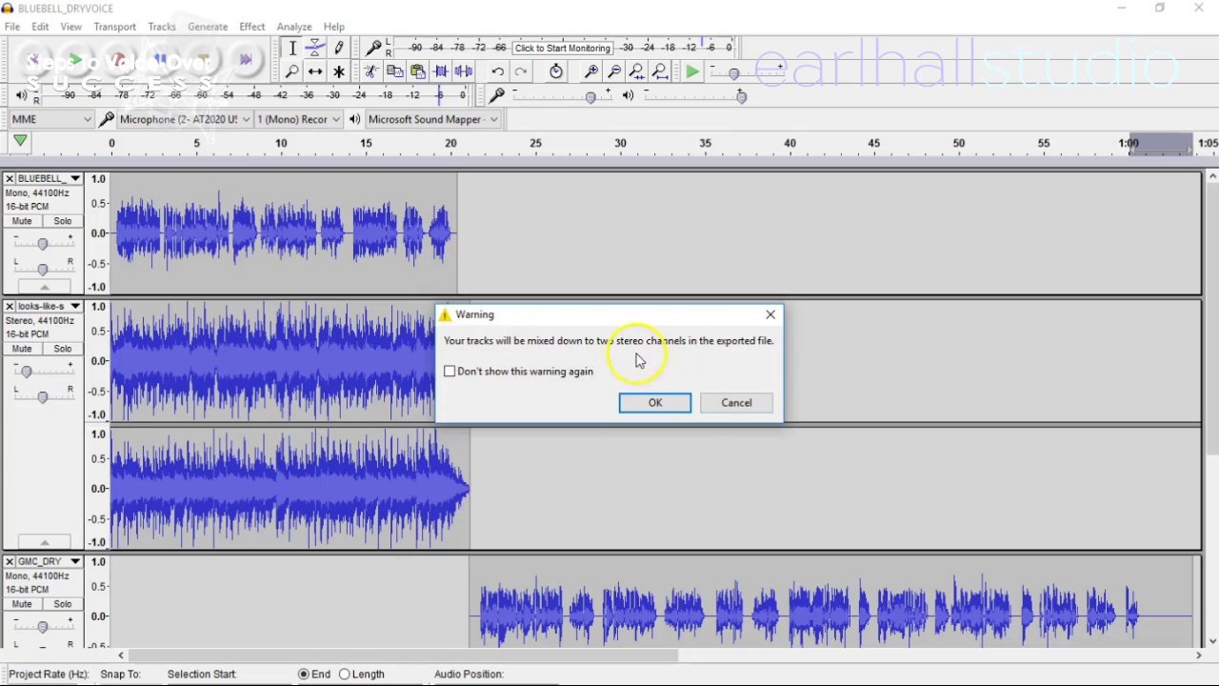
pyautogui.click(677, 403)
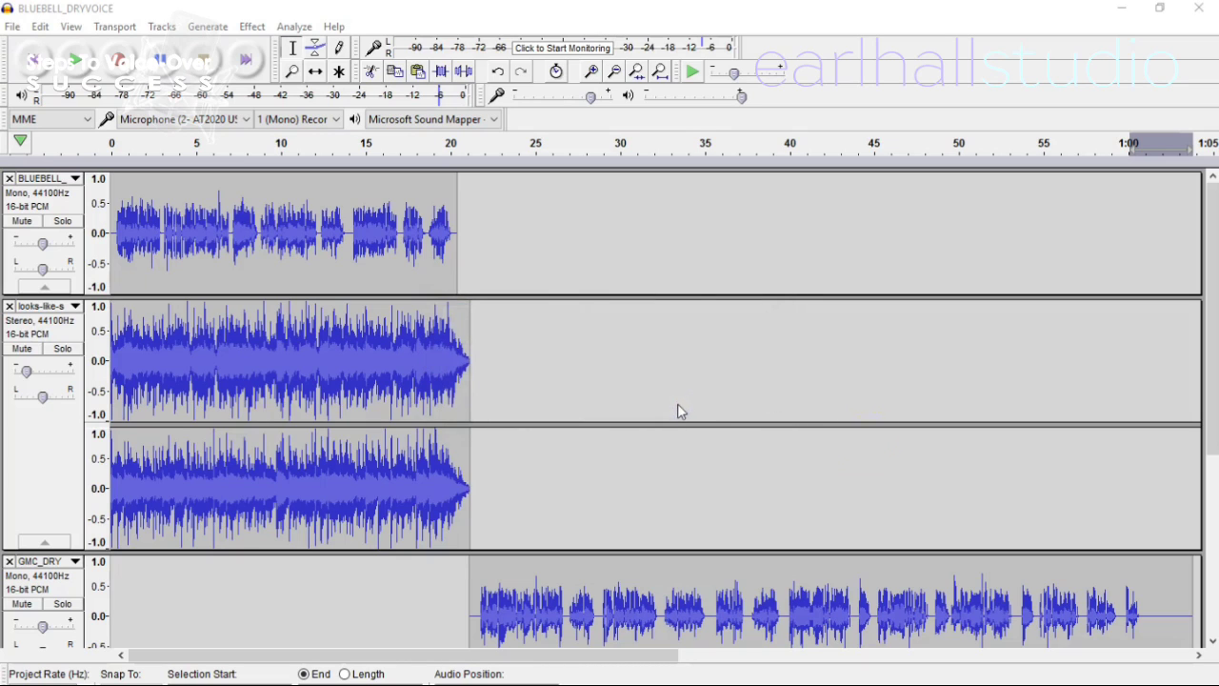
pyautogui.moveTo(1044, 246); pyautogui.dragTo(695, 201)
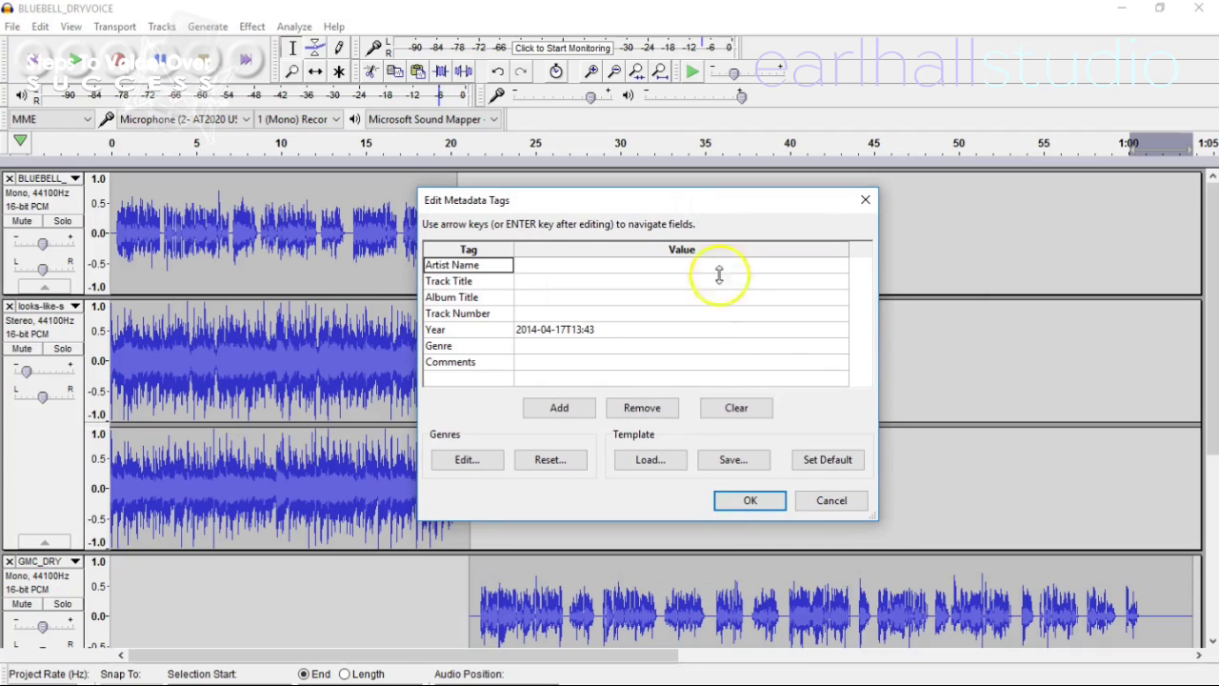
pyautogui.click(751, 501)
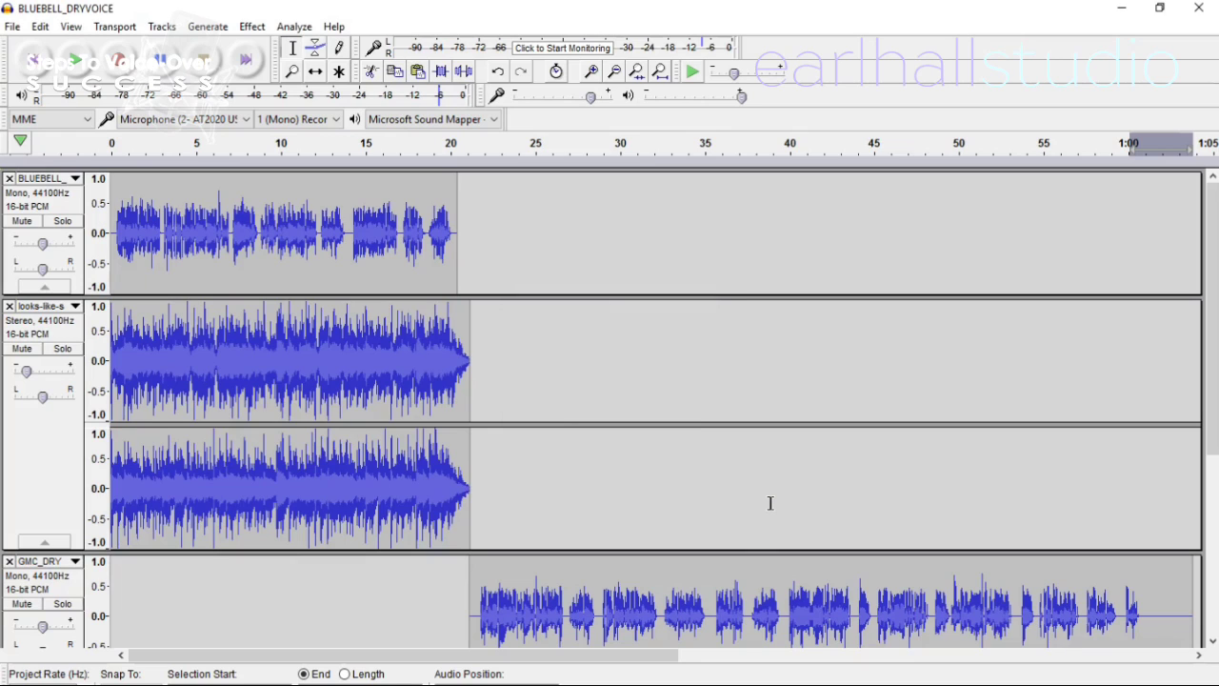
# Open the exported testdemo_for youtube file from the Earl Hall Studio folder in Documents and play it
pyautogui.click(11, 28)
pyautogui.click(34, 62)
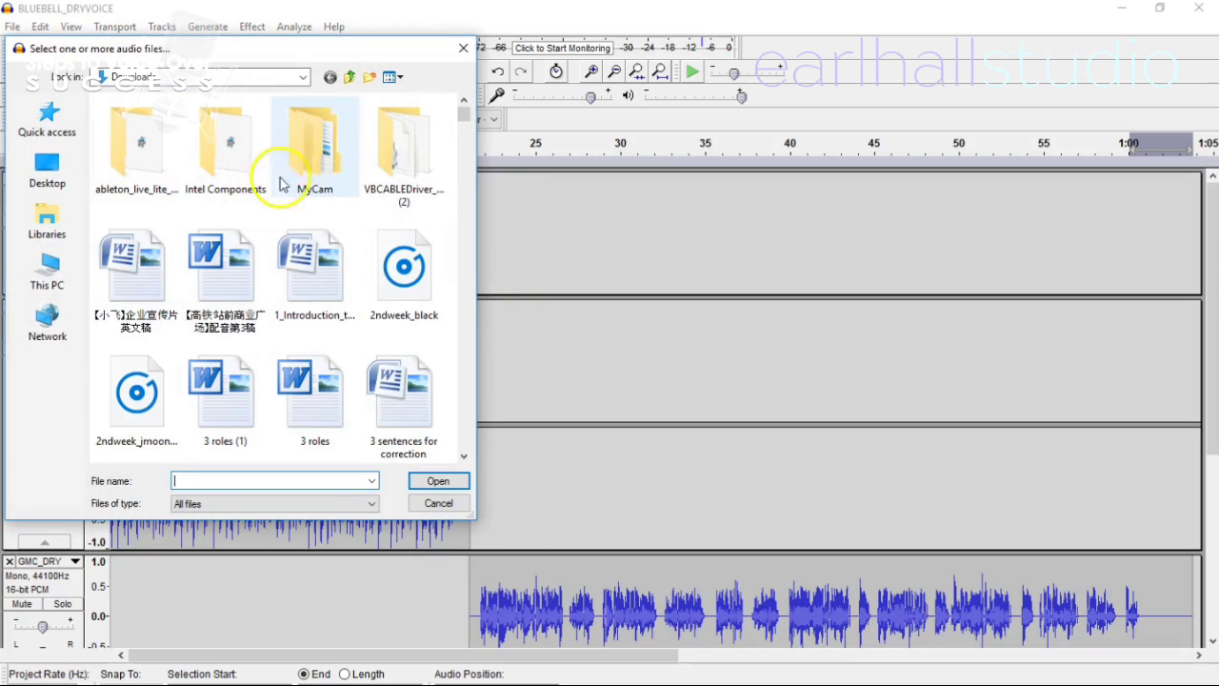
pyautogui.click(302, 77)
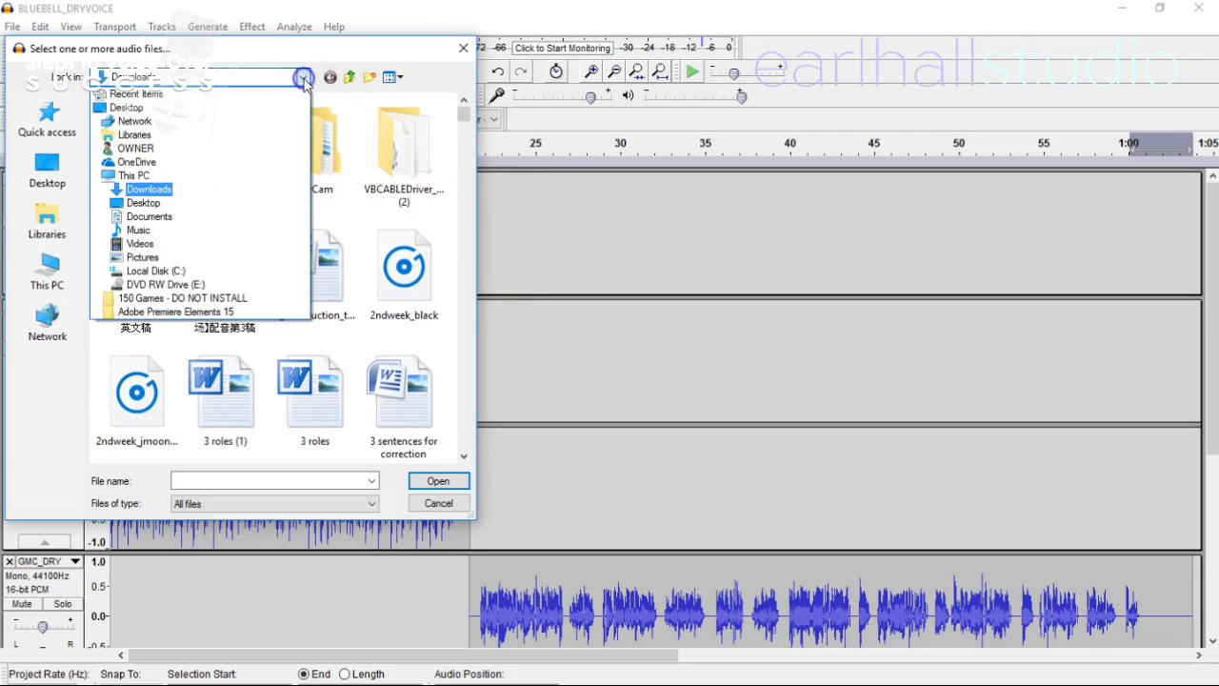
pyautogui.click(180, 215)
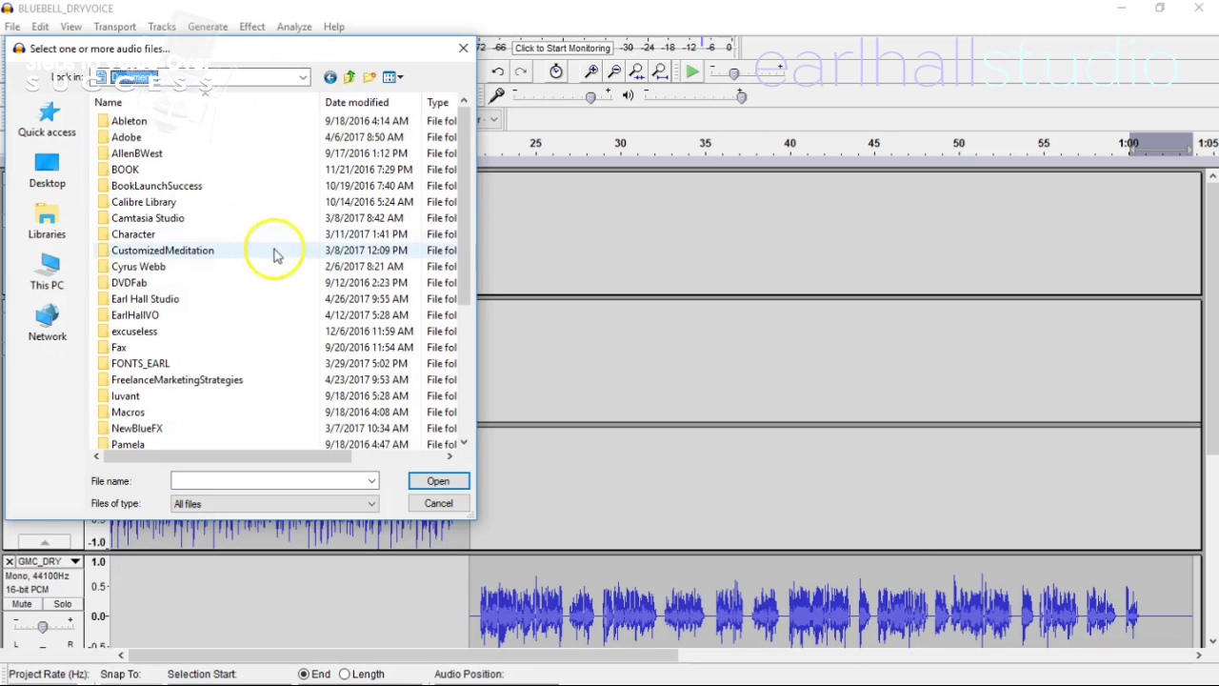
pyautogui.doubleClick(157, 301)
pyautogui.scroll(-10, 380, 328)
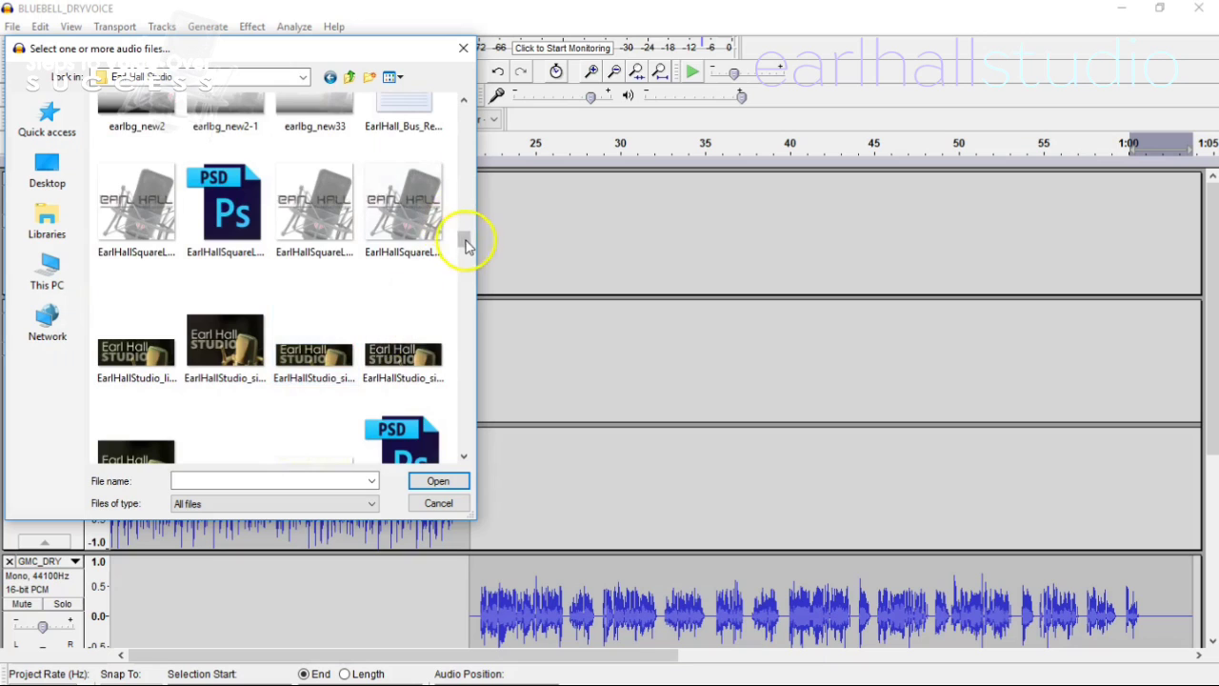
pyautogui.moveTo(465, 242); pyautogui.dragTo(462, 429)
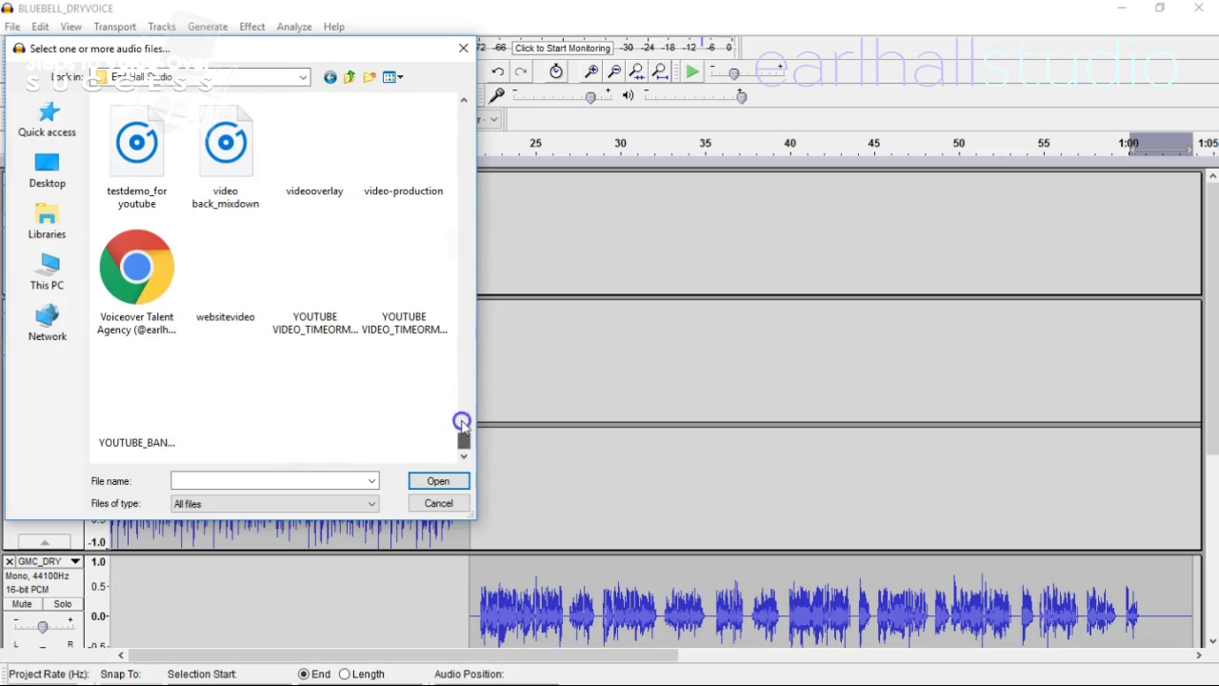
pyautogui.doubleClick(155, 190)
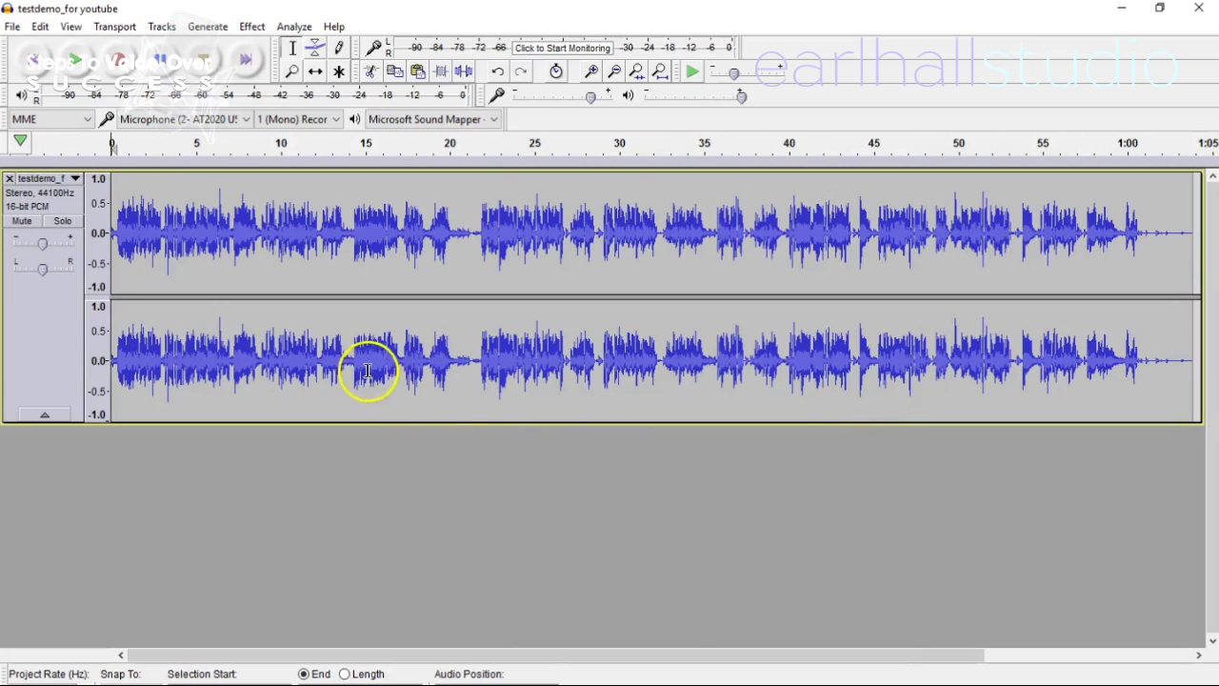
pyautogui.click(80, 68)
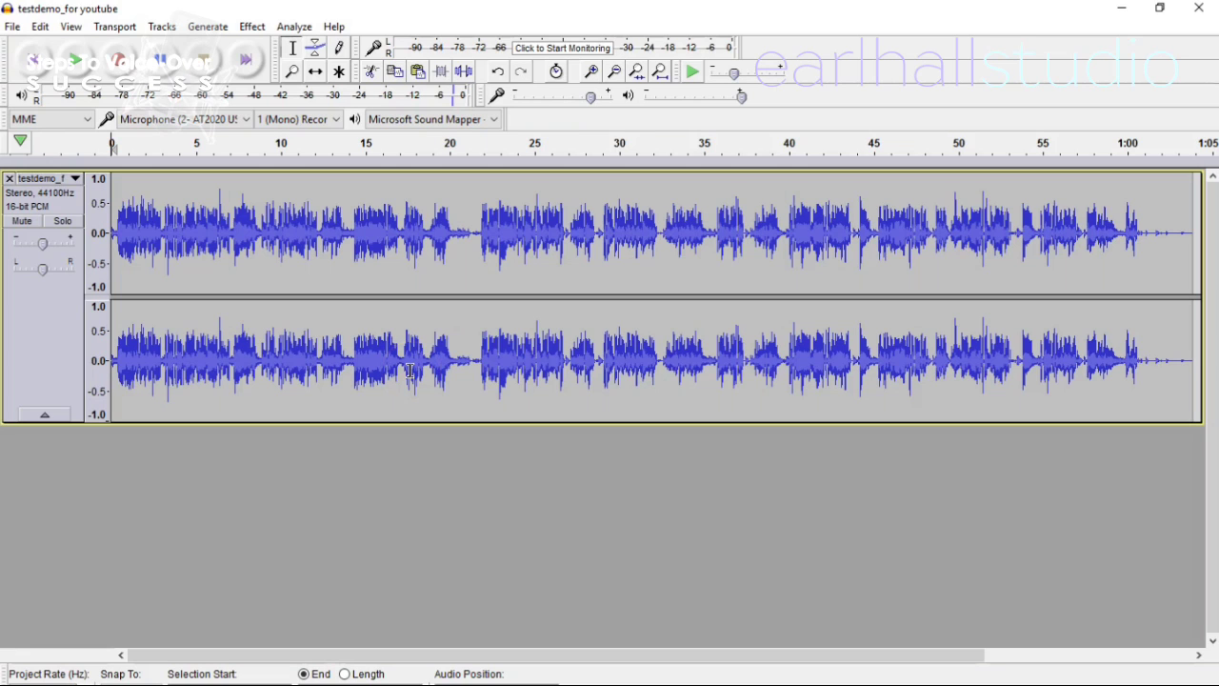
# Set up another MP3 export of the demo with forced mono output, declining to replace the existing testdemo_for youtube file
pyautogui.click(12, 27)
pyautogui.click(57, 257)
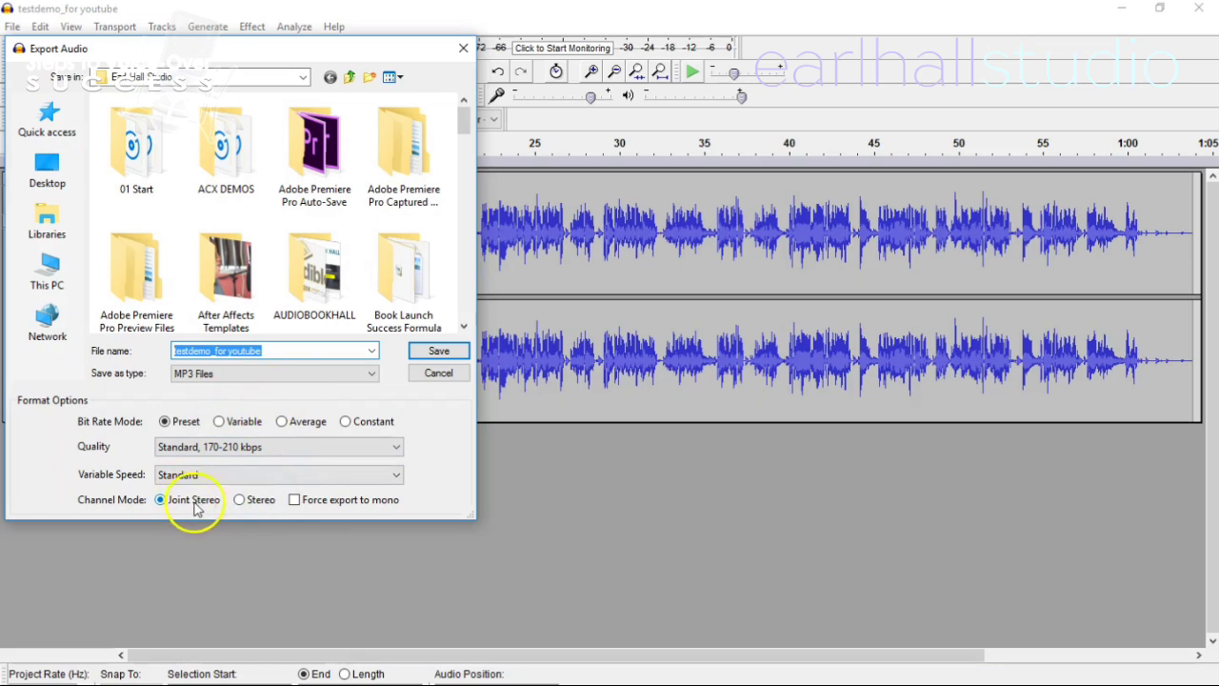
pyautogui.click(295, 500)
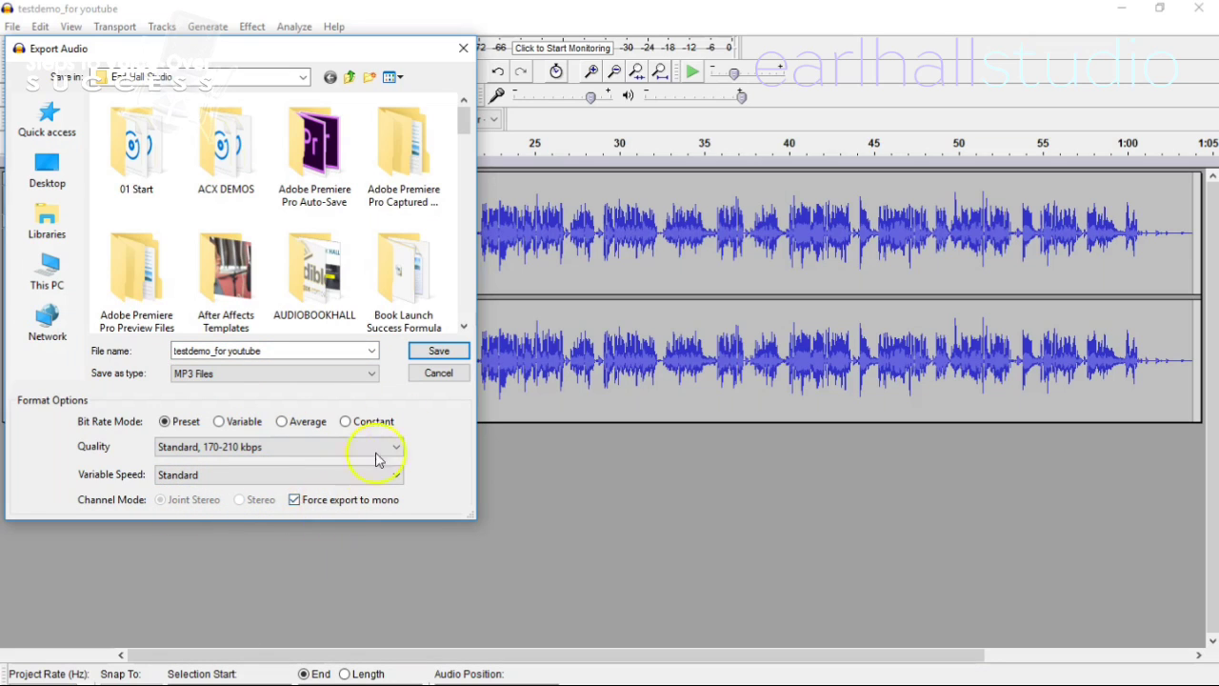
pyautogui.click(434, 354)
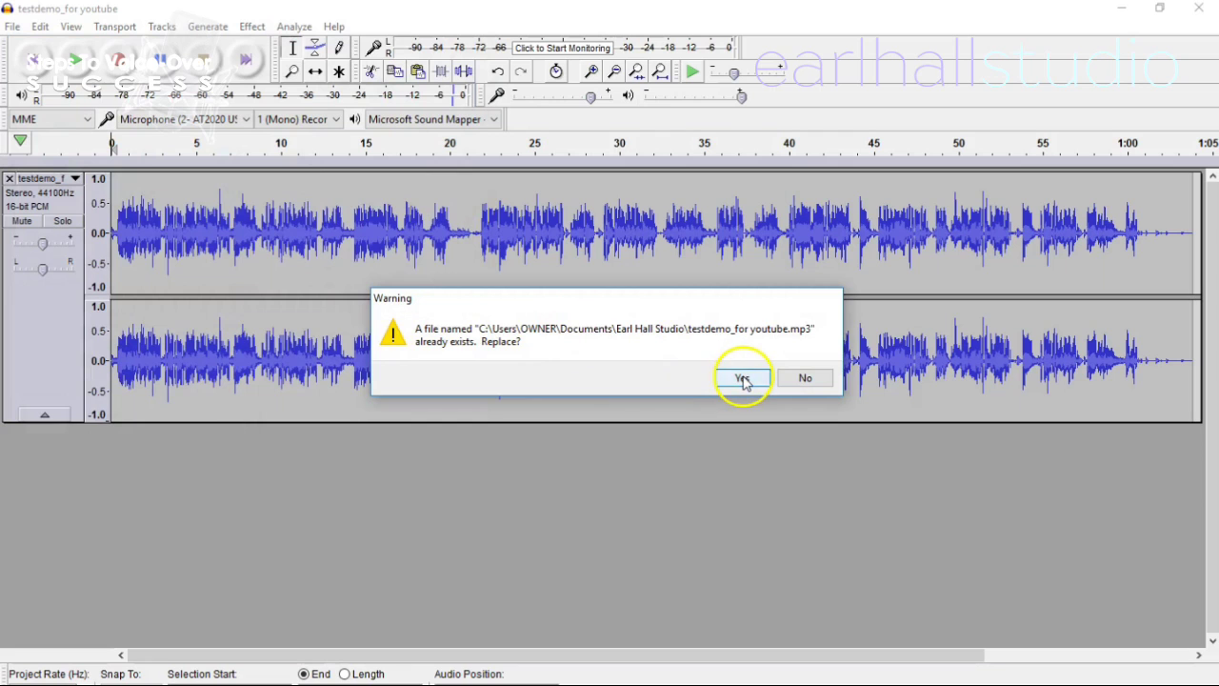
pyautogui.click(806, 378)
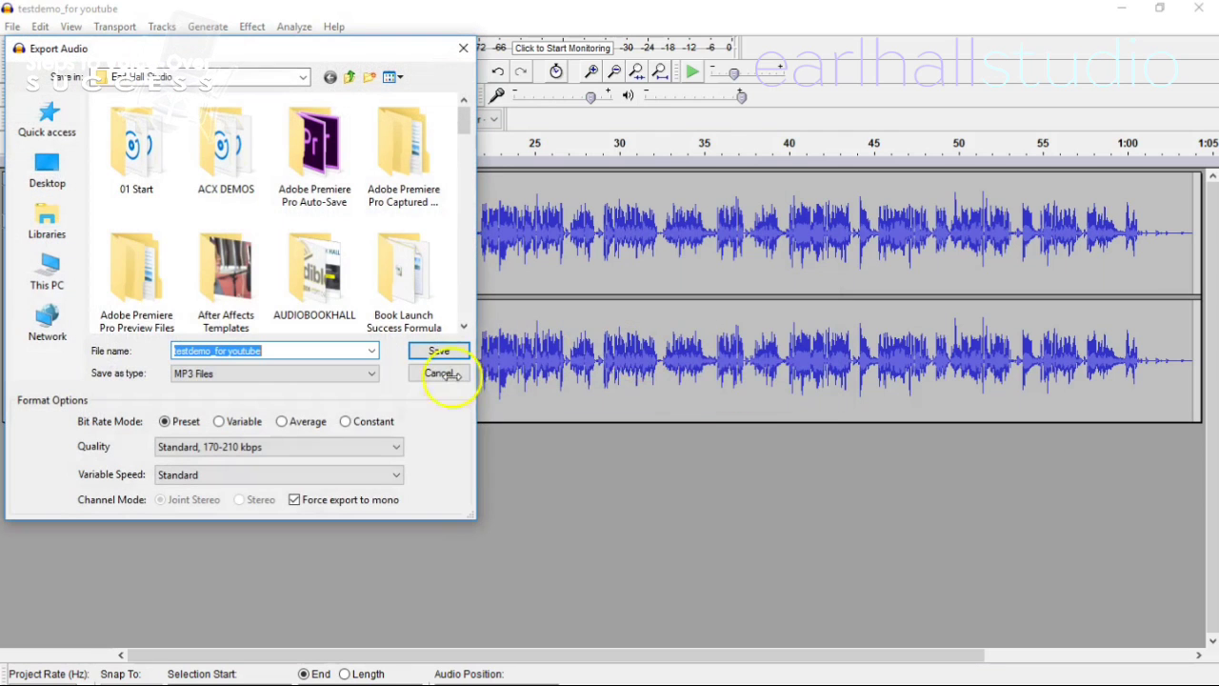
# Save the mono MP3 export as testdemo_for youtube2, accepting the metadata tags
pyautogui.click(292, 350)
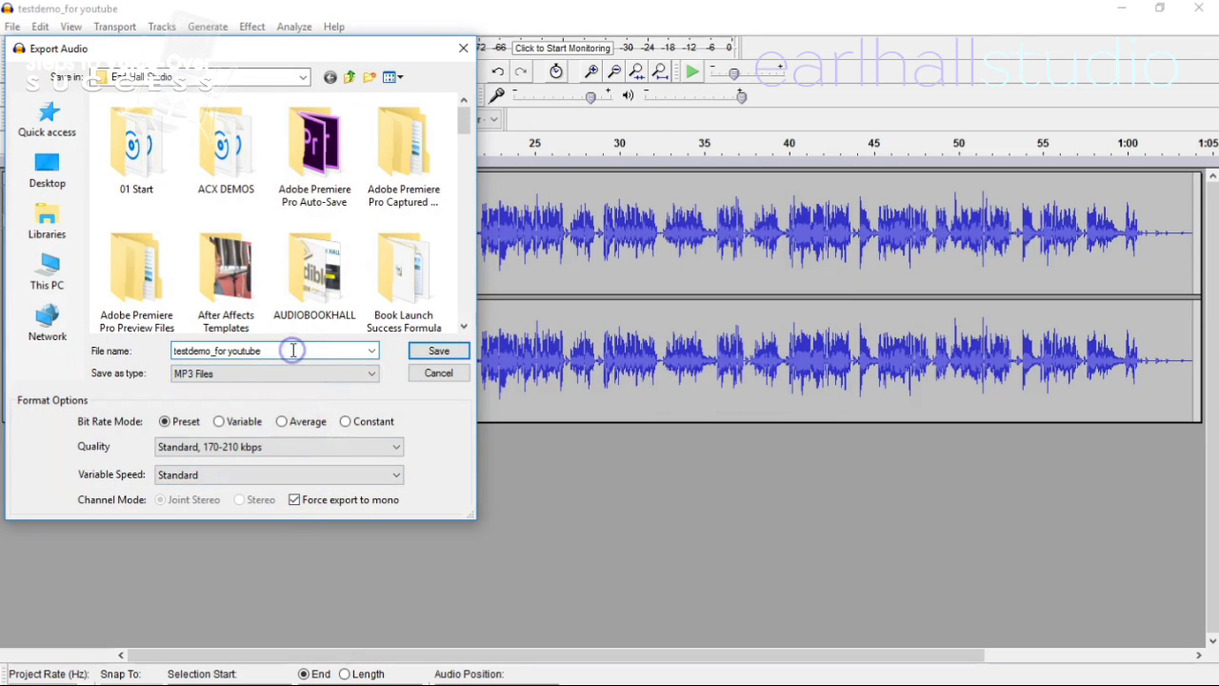
pyautogui.write('2')
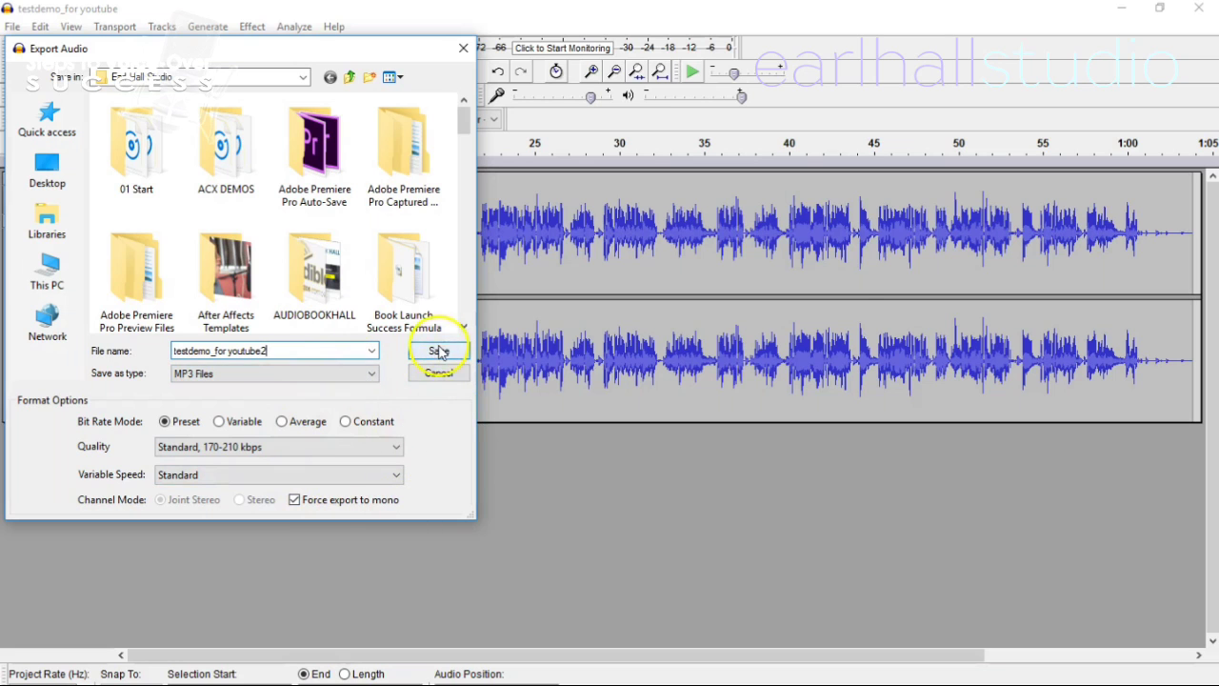
pyautogui.click(438, 350)
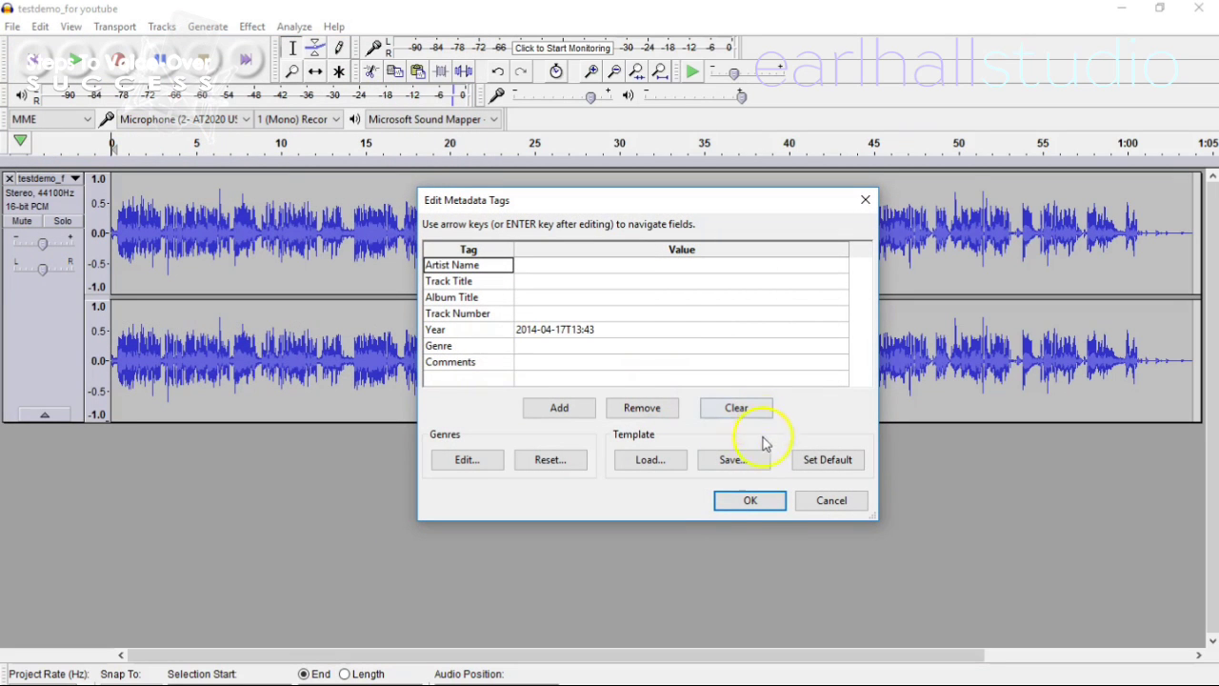
pyautogui.click(751, 500)
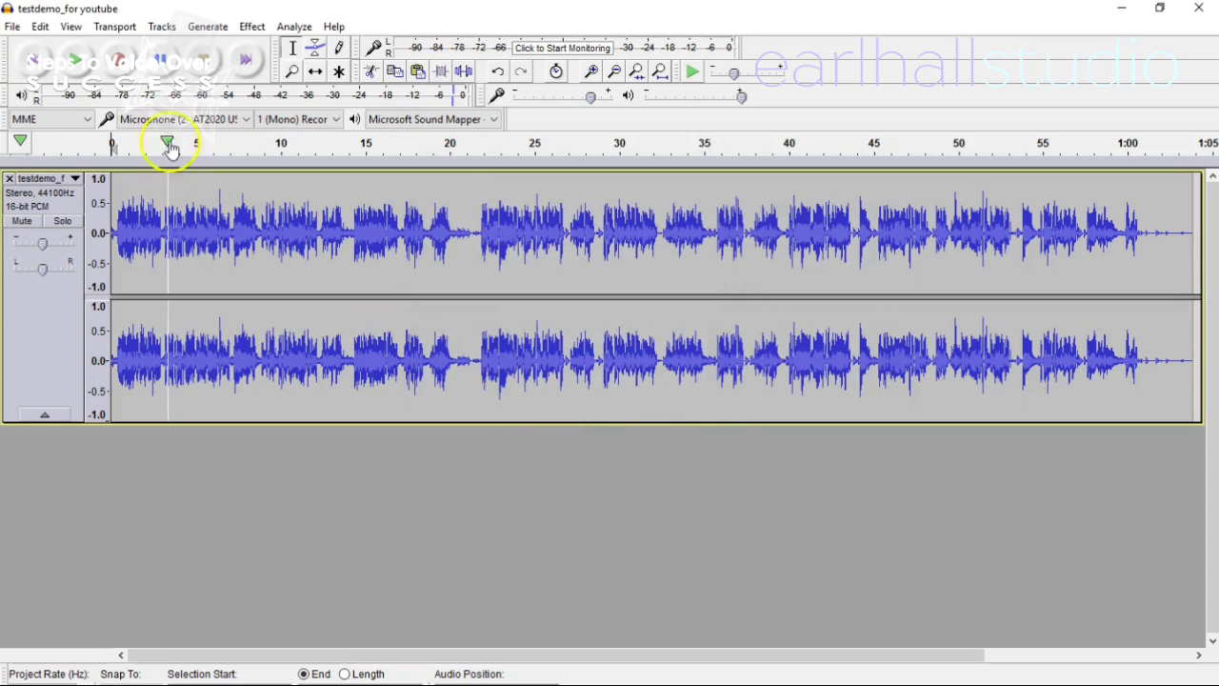
# Open the exported testdemo_for youtube2 file from the Earl Hall Studio folder
pyautogui.click(12, 26)
pyautogui.click(43, 60)
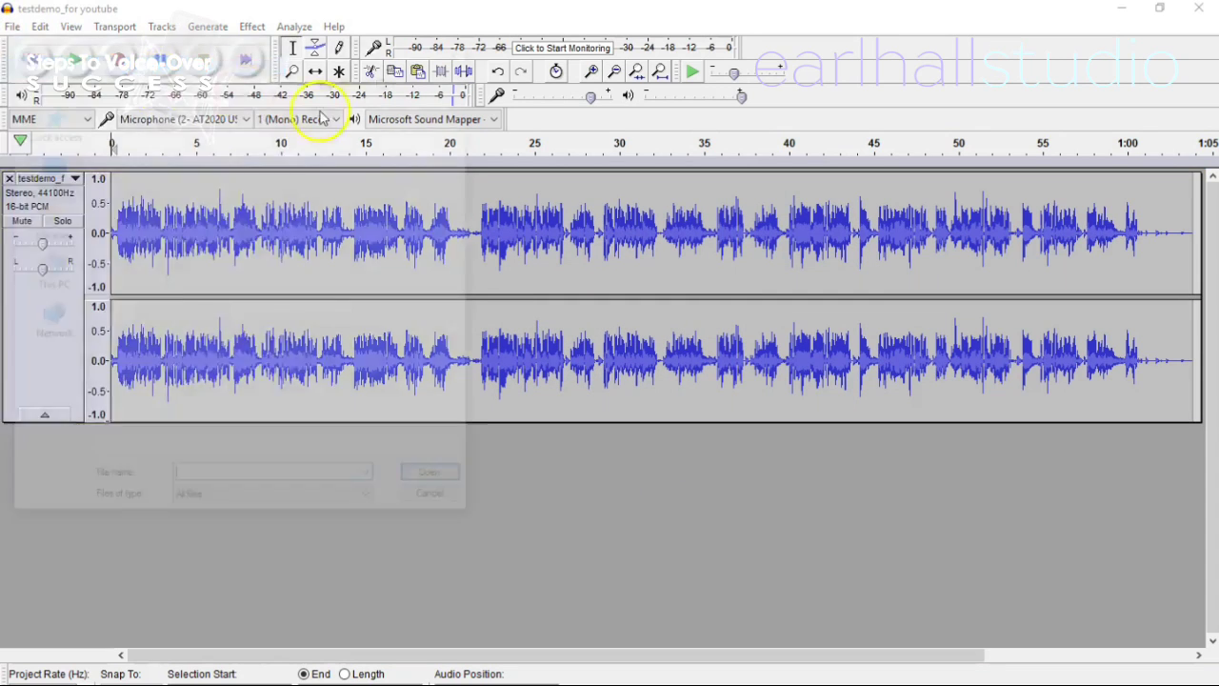
pyautogui.moveTo(463, 117); pyautogui.dragTo(449, 451)
pyautogui.doubleClick(228, 153)
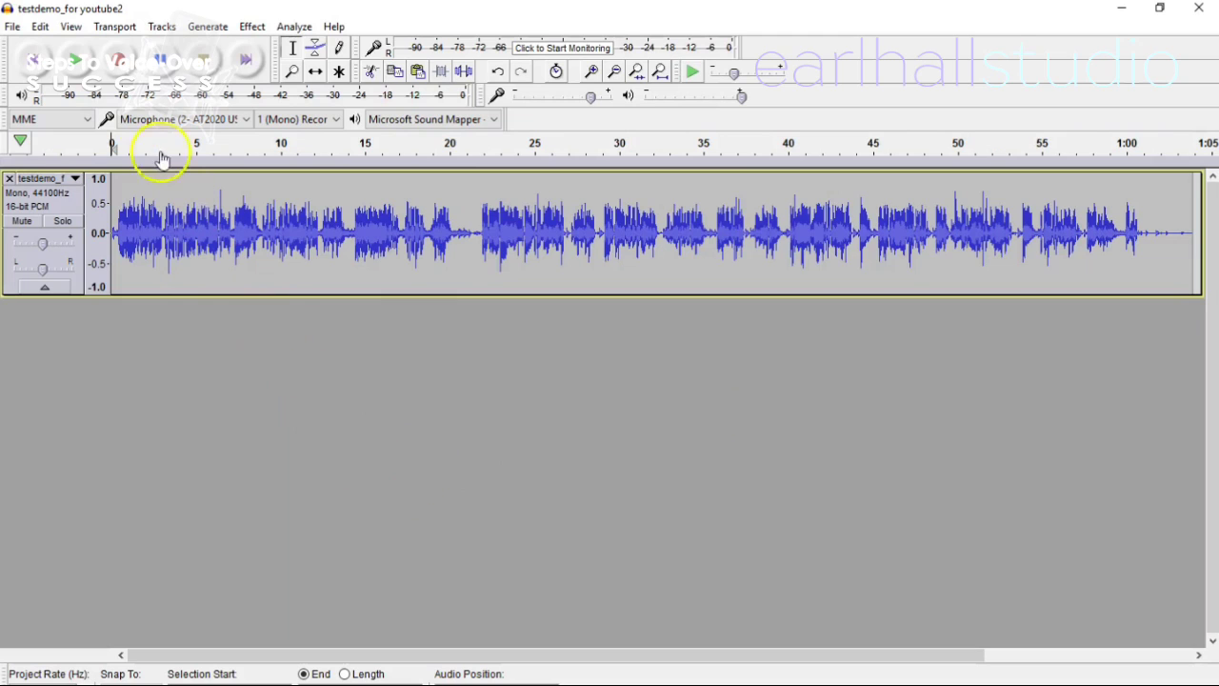
# Play the mono file from the start and from about 22 seconds, and stop playback
pyautogui.click(82, 69)
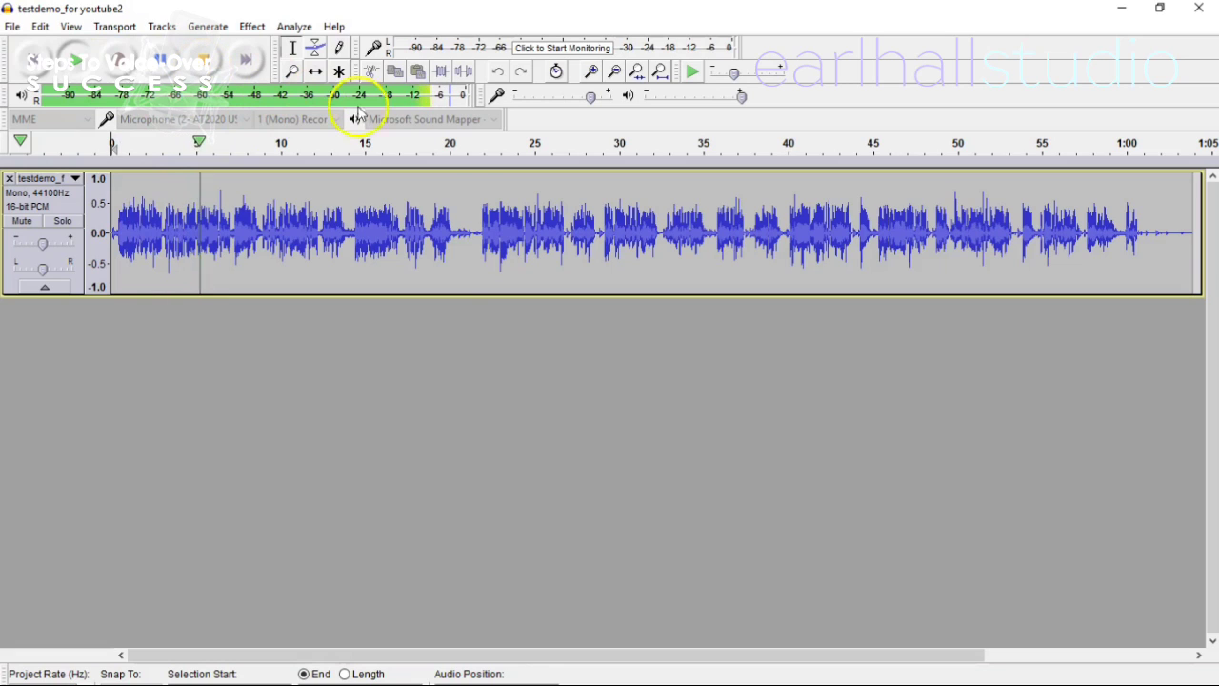
pyautogui.click(476, 143)
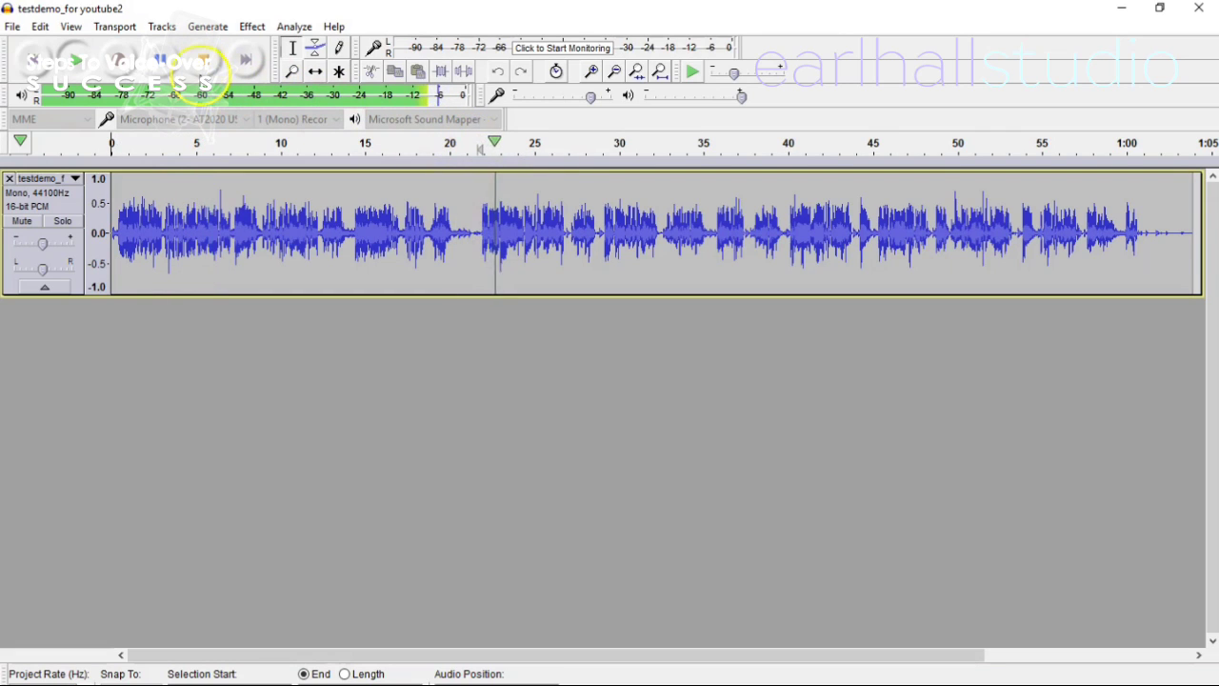
pyautogui.click(207, 75)
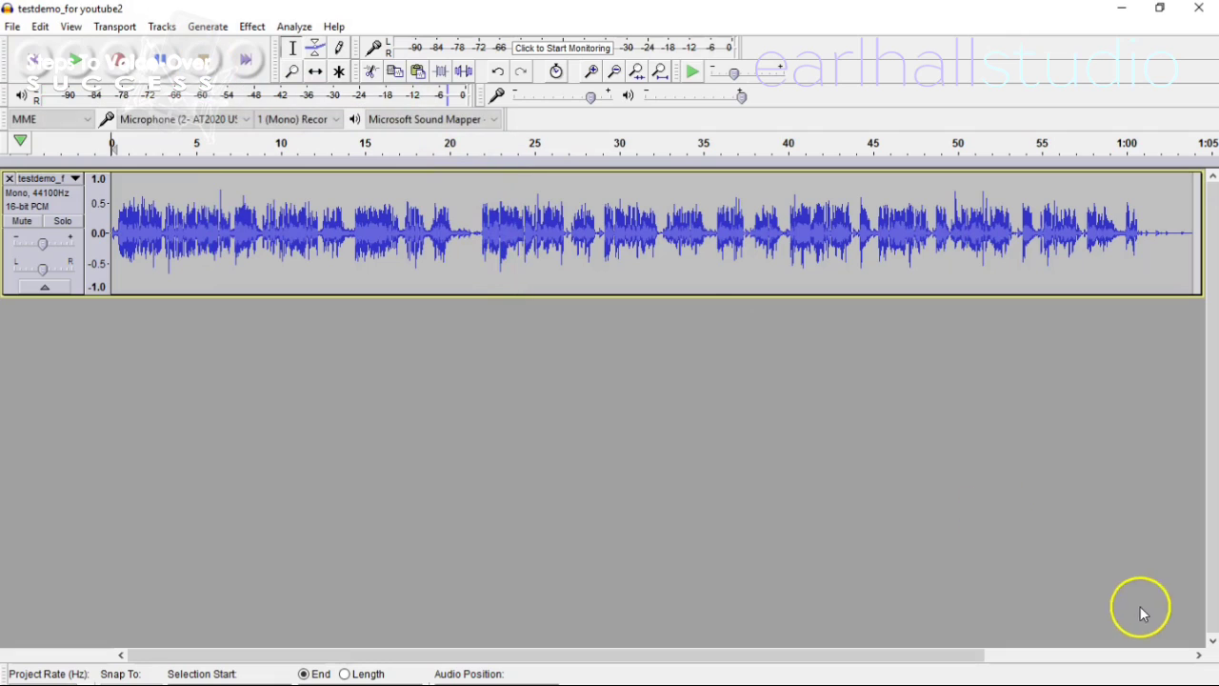